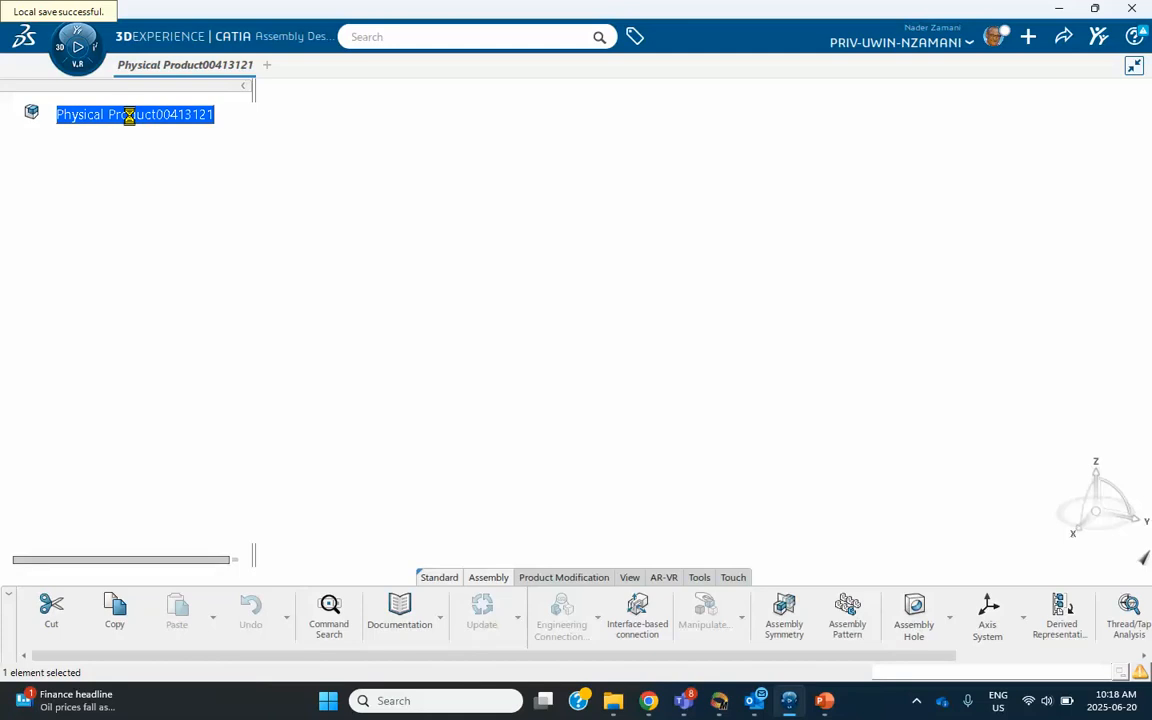
- Insert a new 3D part under the root physical product
right_click(129, 116)
mouse_move(230, 498)
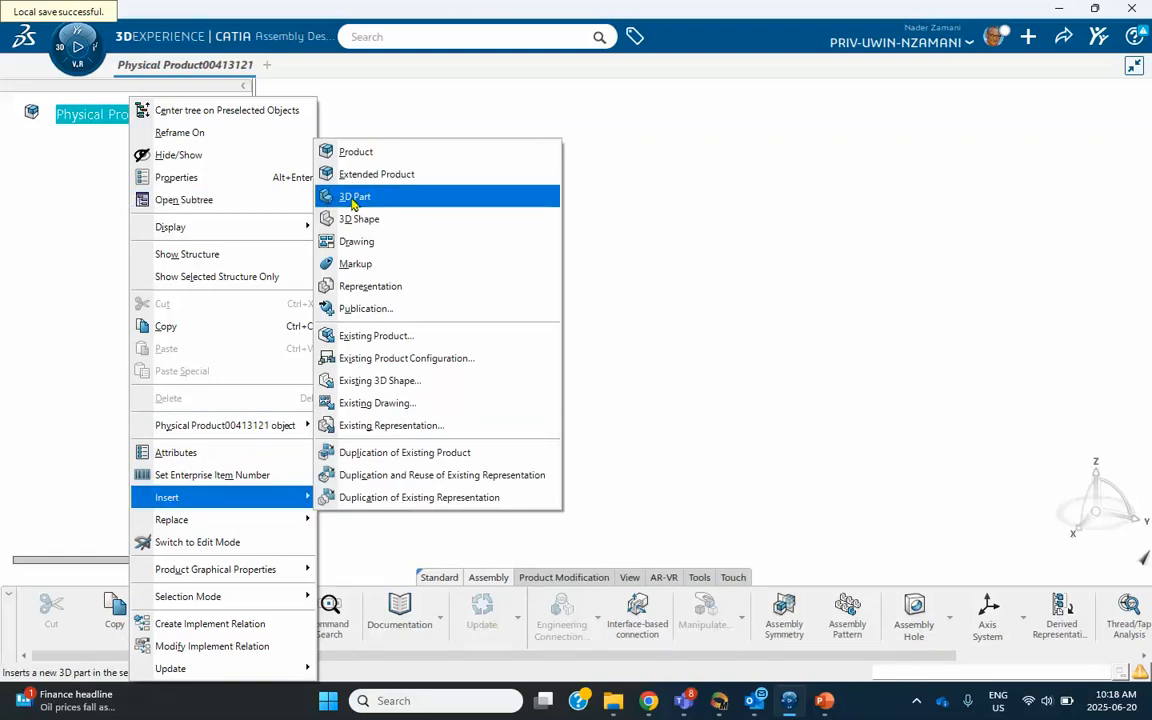
left_click(353, 197)
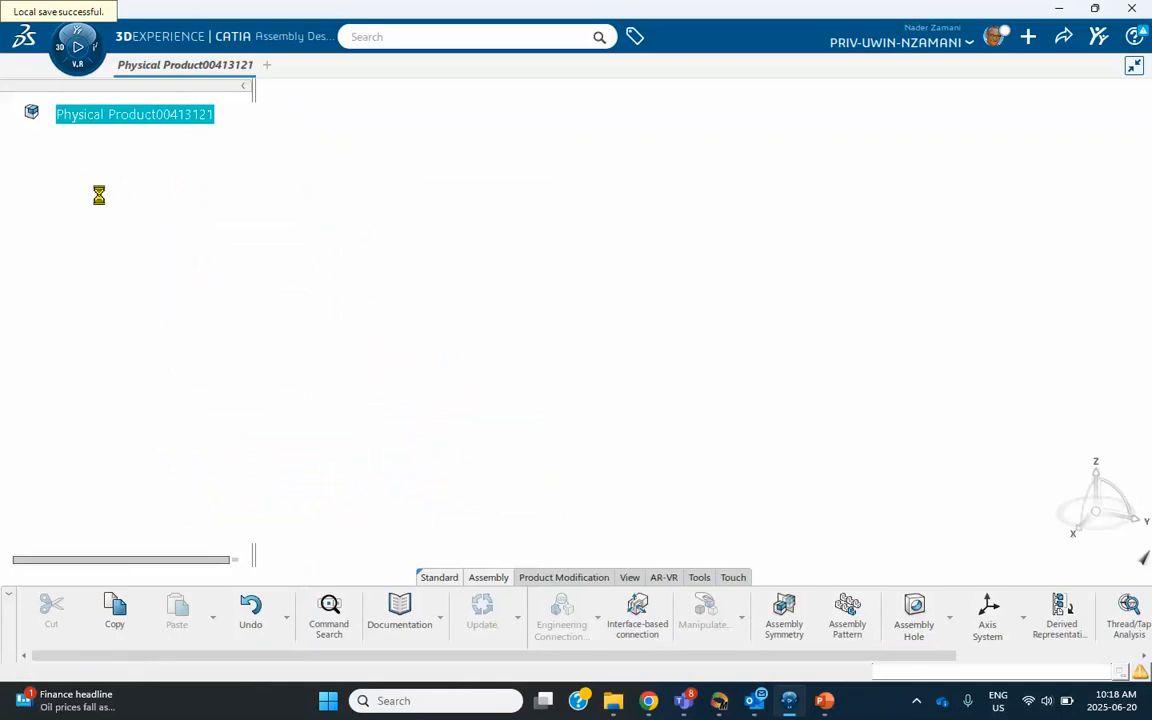
- Set both the title and the instance title of the inserted part to "fixed wall"
right_click(98, 148)
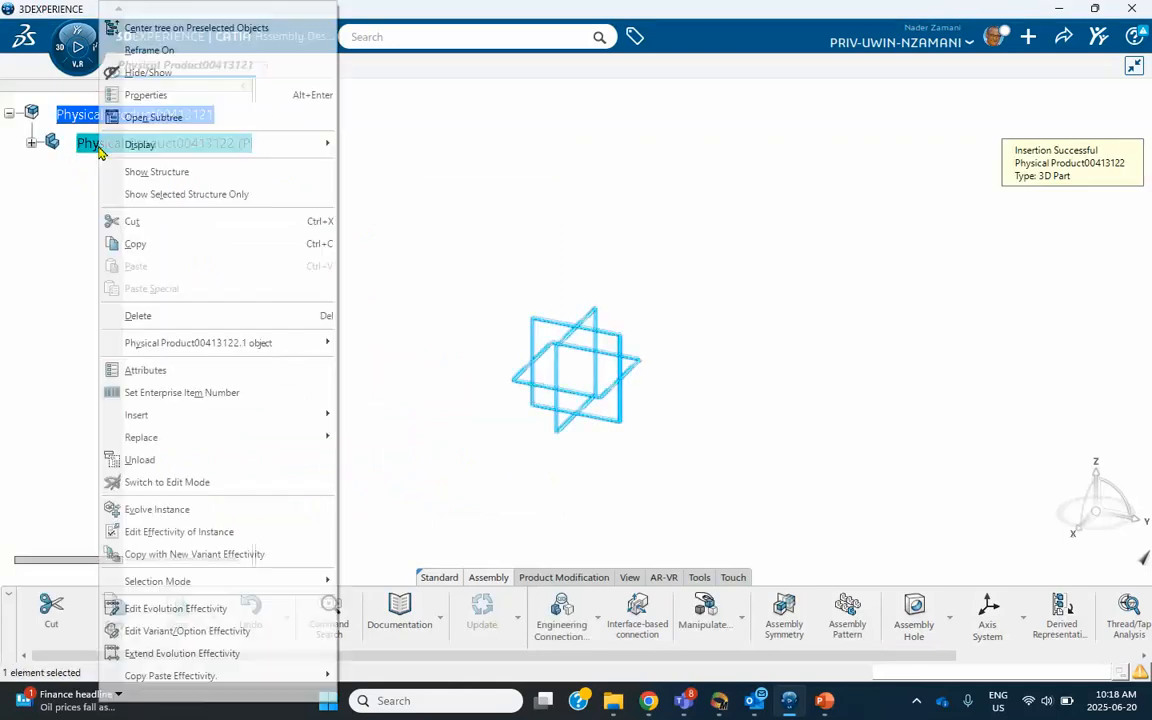
left_click(146, 95)
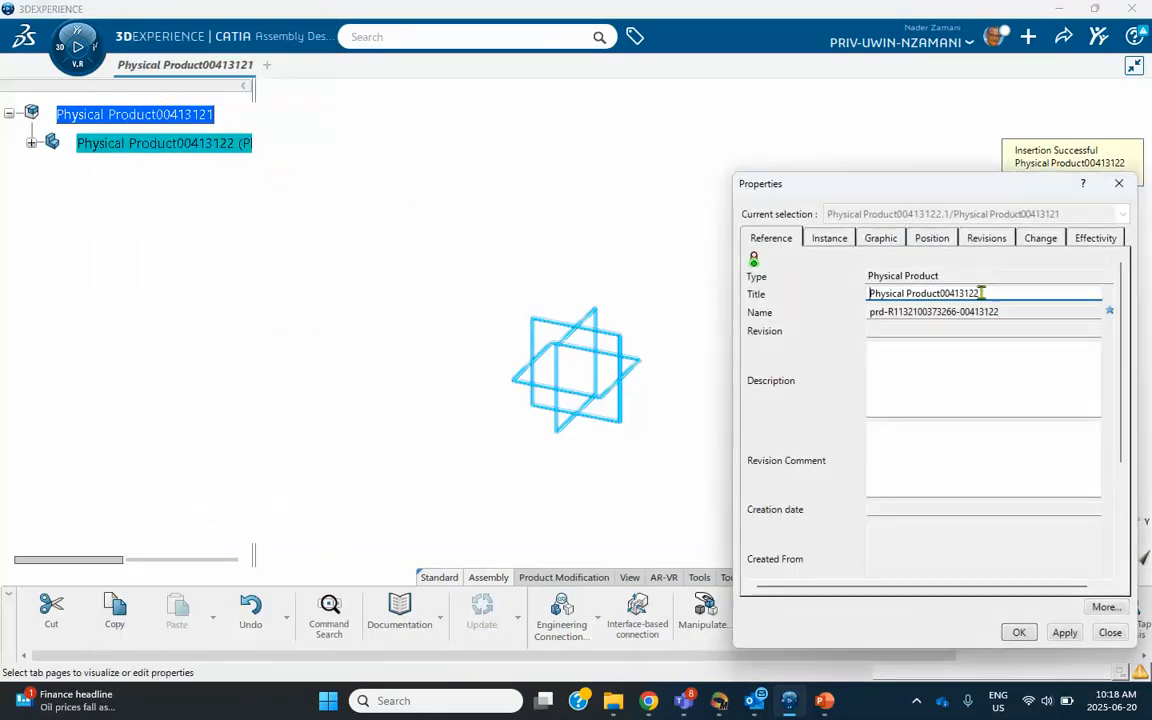
left_click_drag(985, 293, 774, 292)
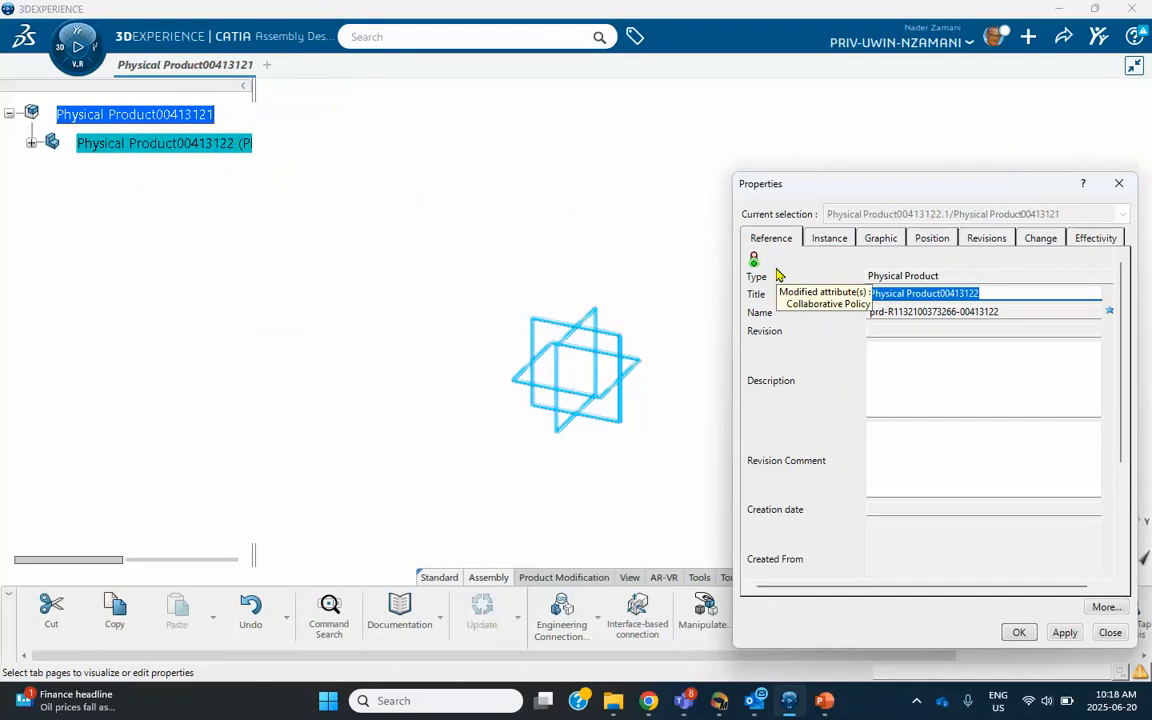
type("fixed wall")
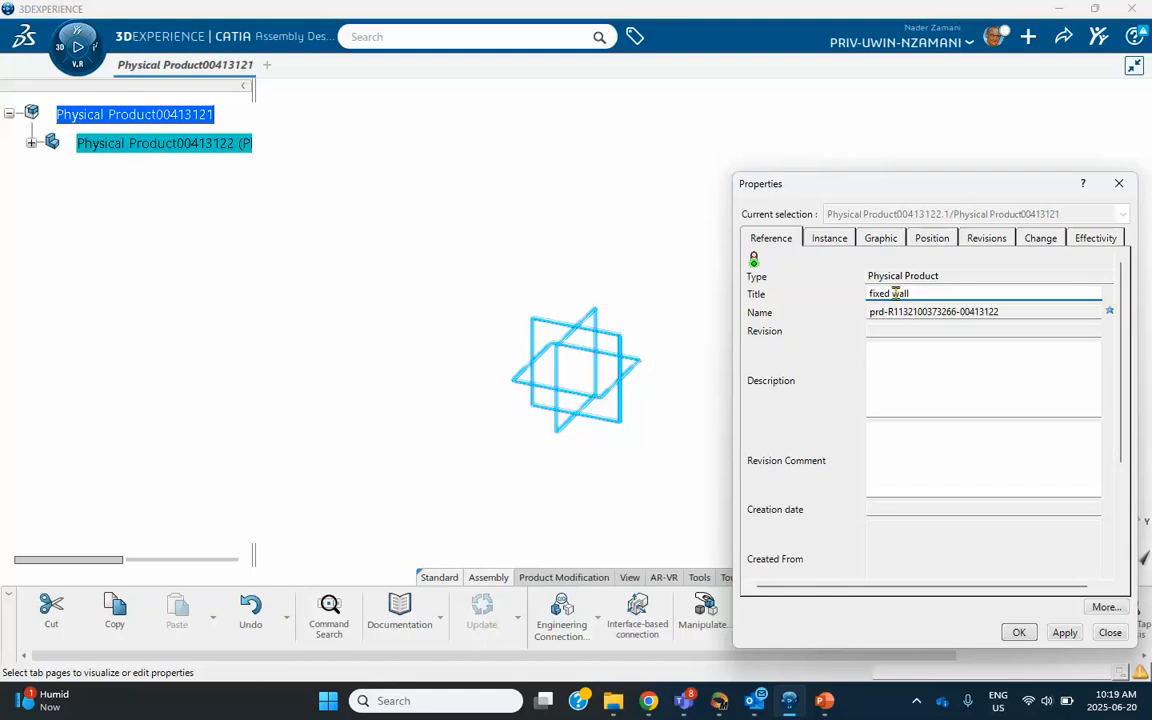
left_click(828, 245)
left_click_drag(959, 294, 802, 290)
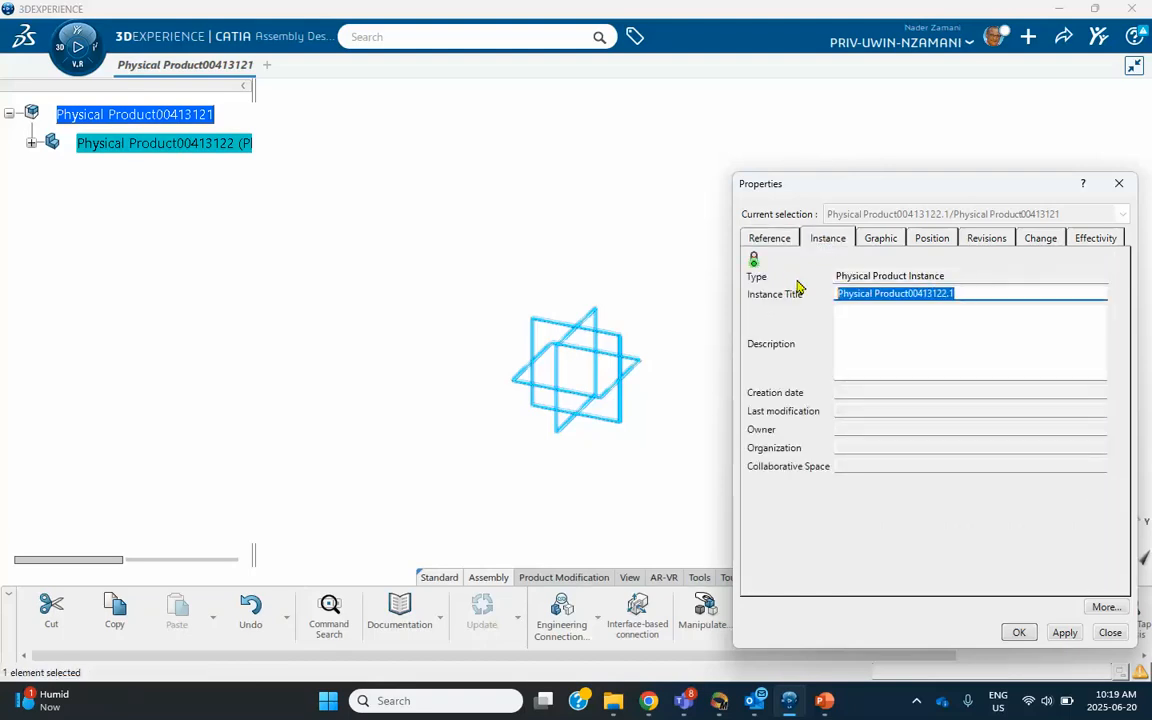
type("fixed wall")
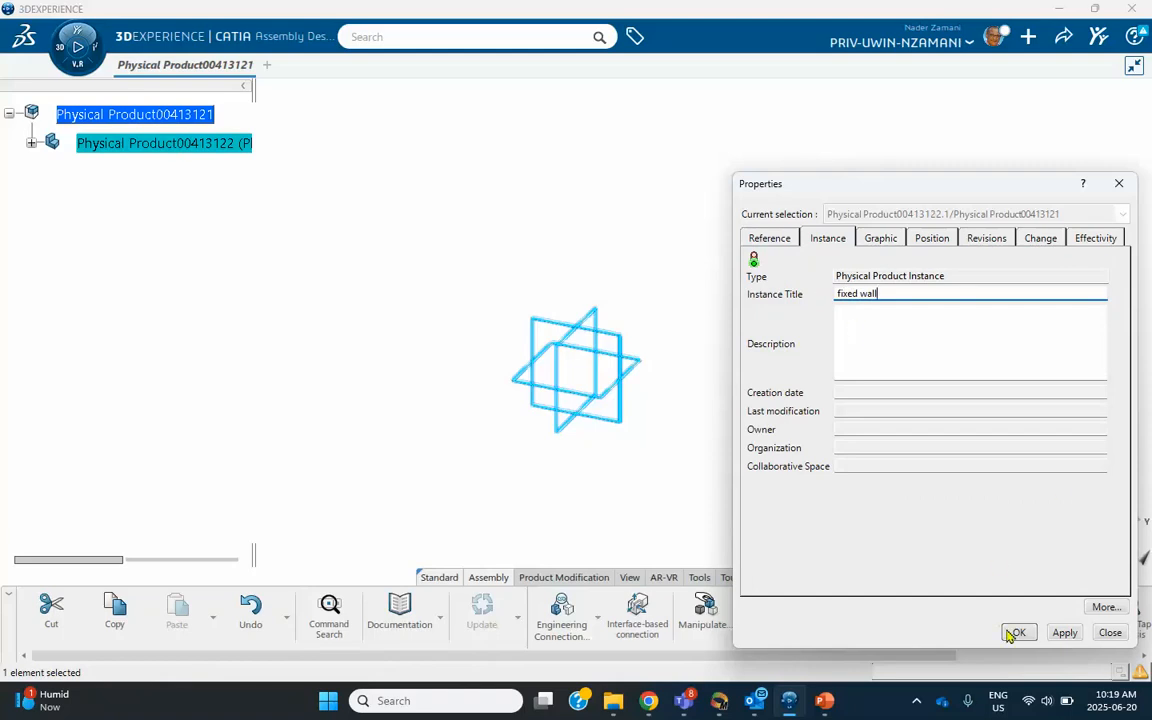
left_click(1015, 633)
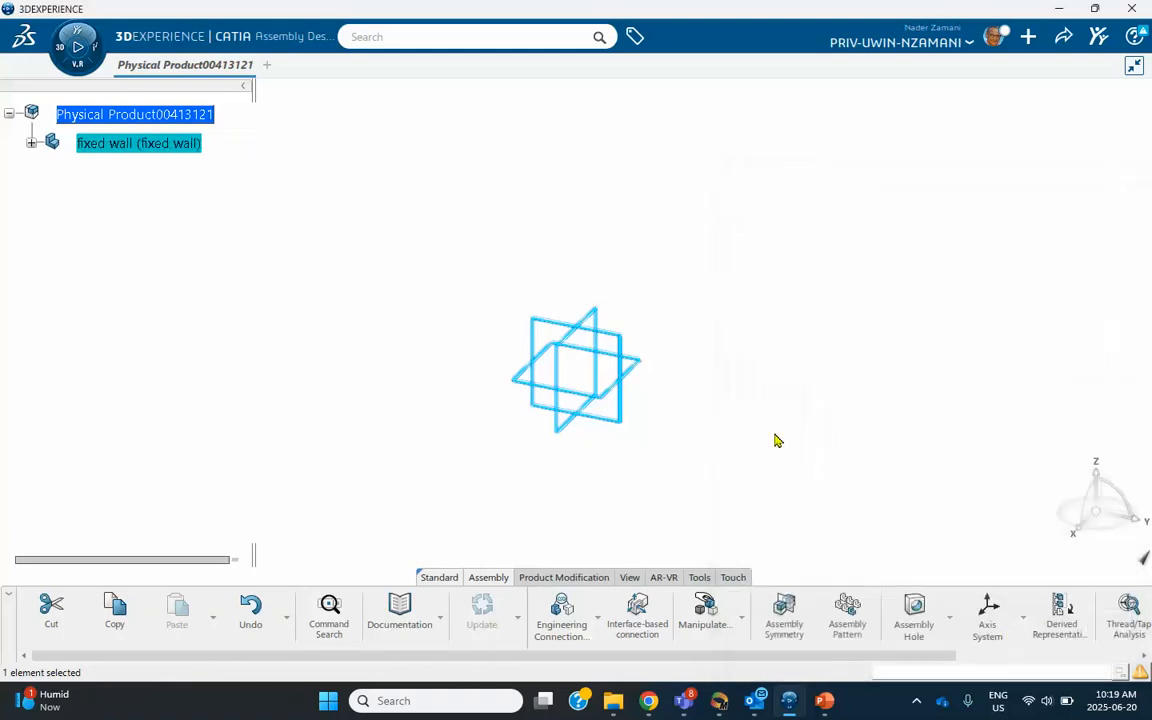
- Open the fixed wall's 3D shape for part design and start a sketch on its yz plane
left_click(32, 145)
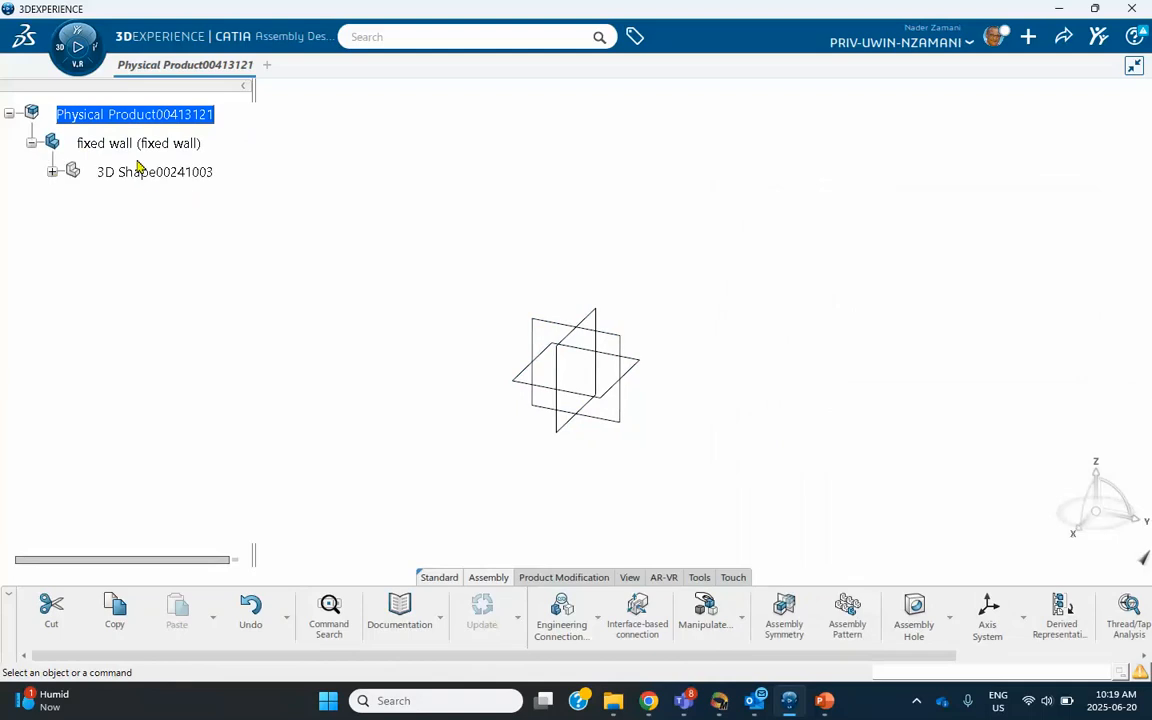
double_click(151, 173)
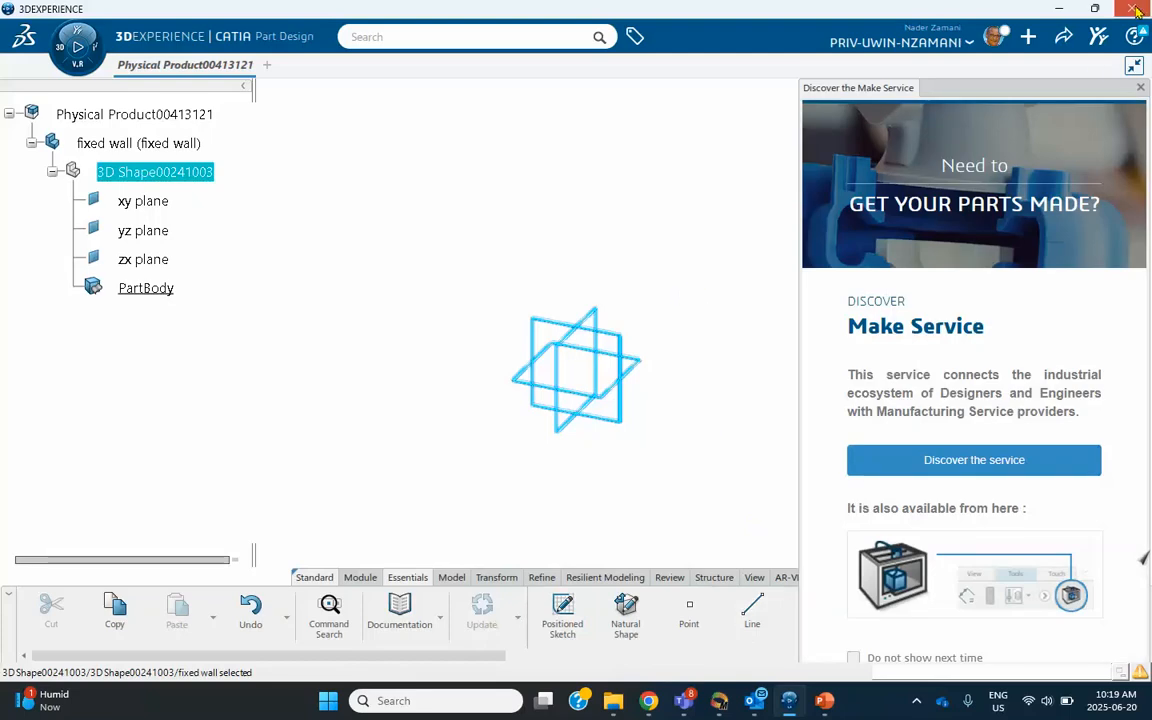
left_click(1141, 88)
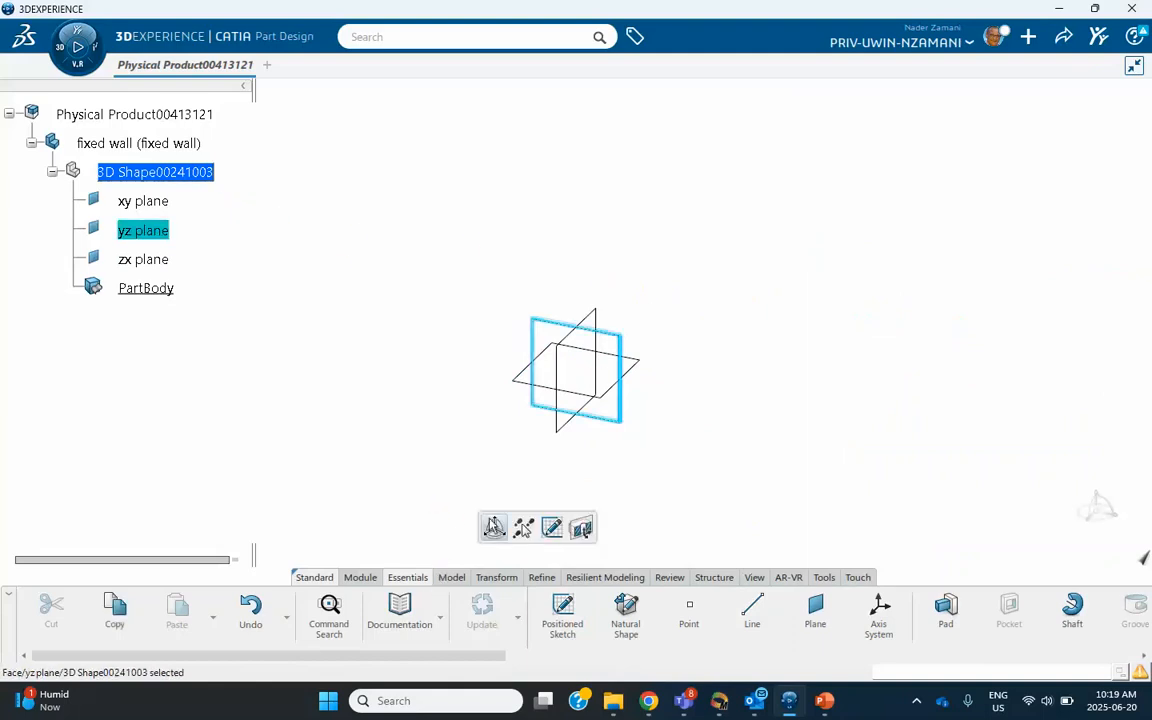
left_click(552, 527)
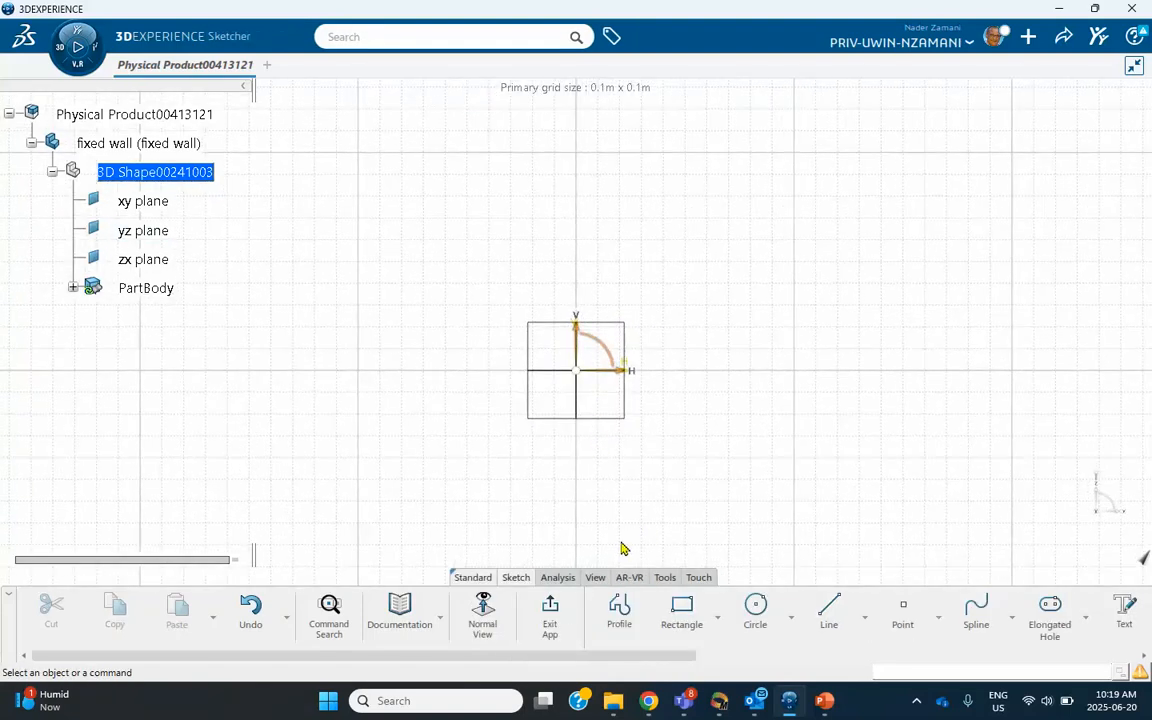
- Sketch a rectangle about 0.042 m high with one corner at the sketch origin
left_click(681, 608)
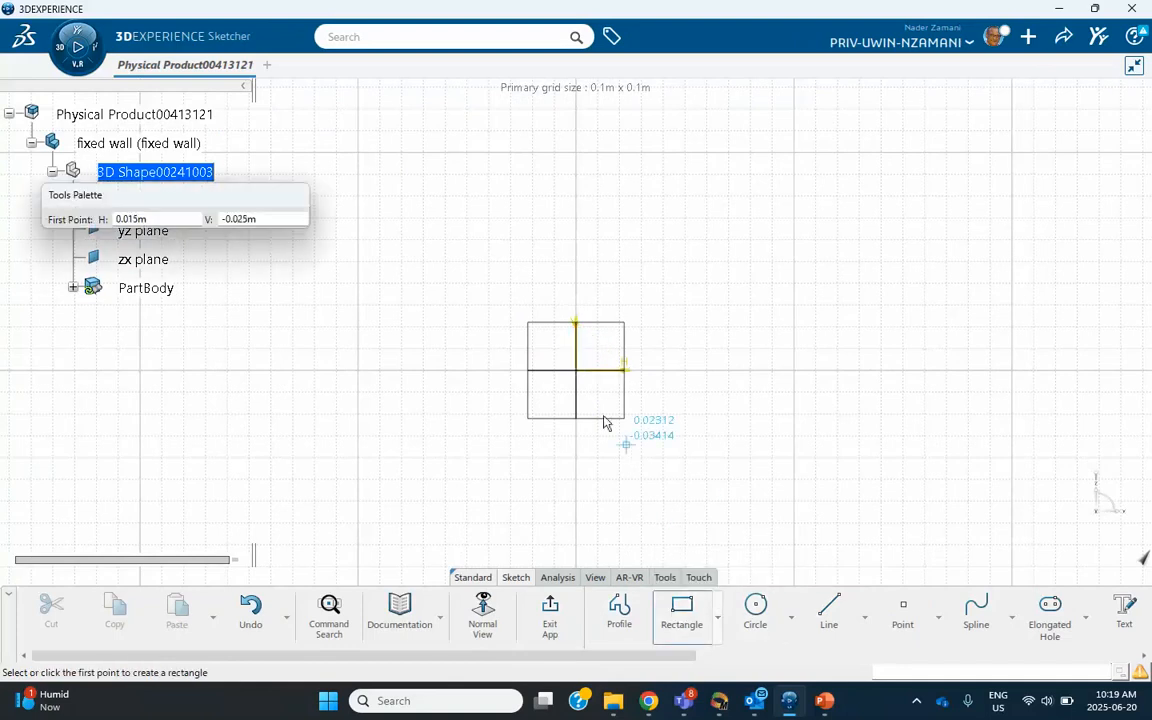
left_click(589, 376)
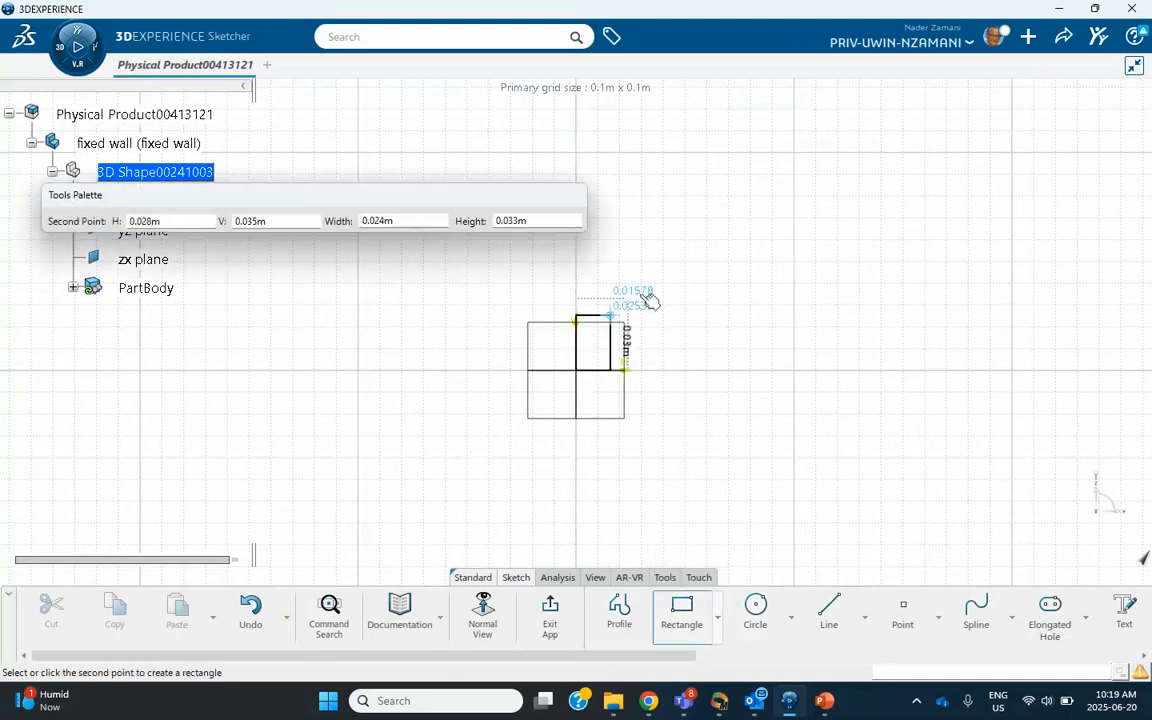
left_click(678, 282)
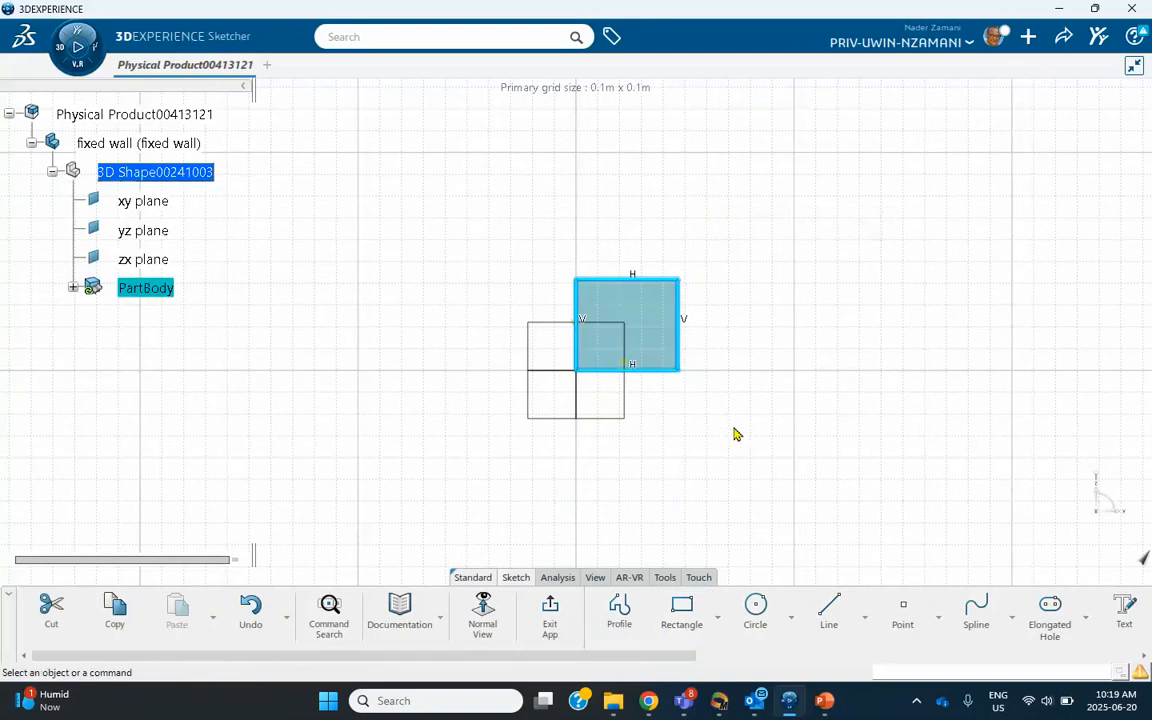
- Dimension the rectangle's vertical side and set its length to 0.01 m
scroll(663, 622, "down", 3)
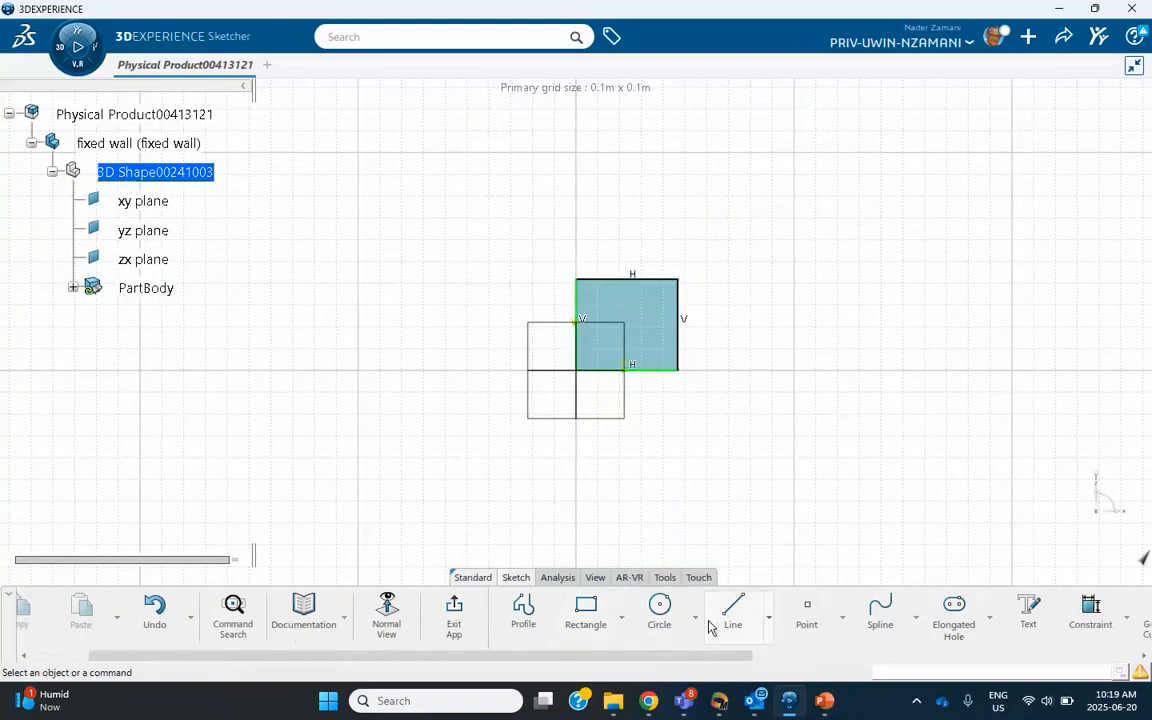
left_click(969, 612)
left_click(688, 328)
left_click(745, 345)
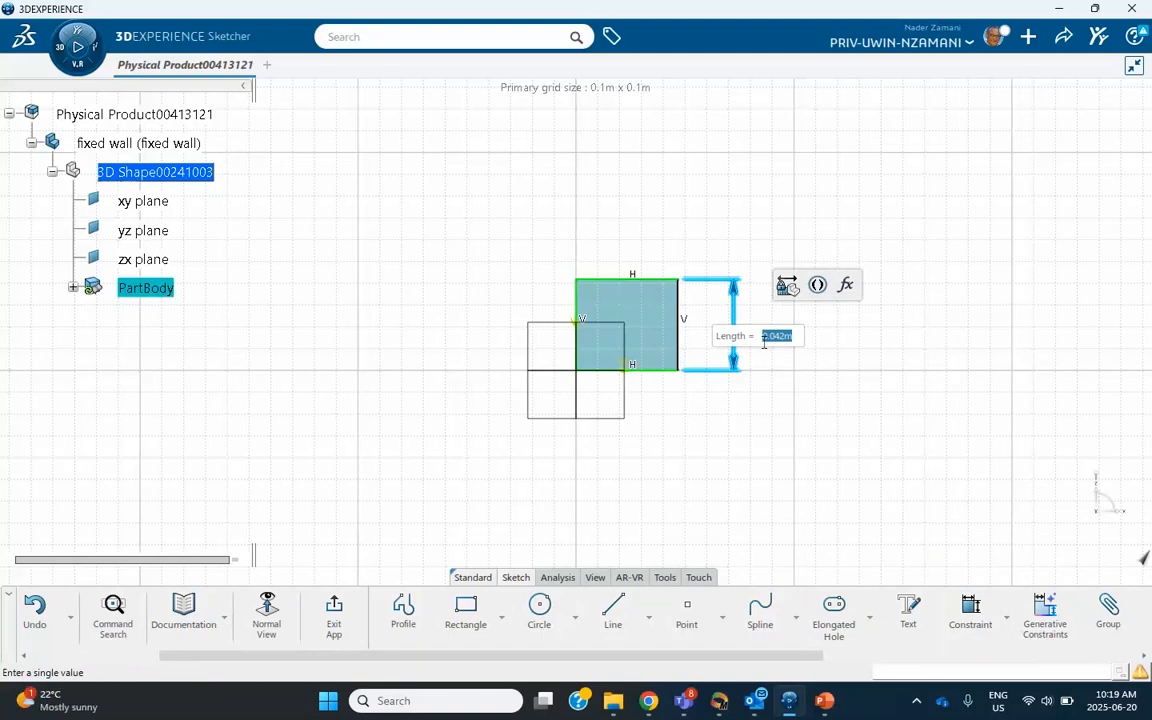
type("01")
key("Return")
left_click(630, 410)
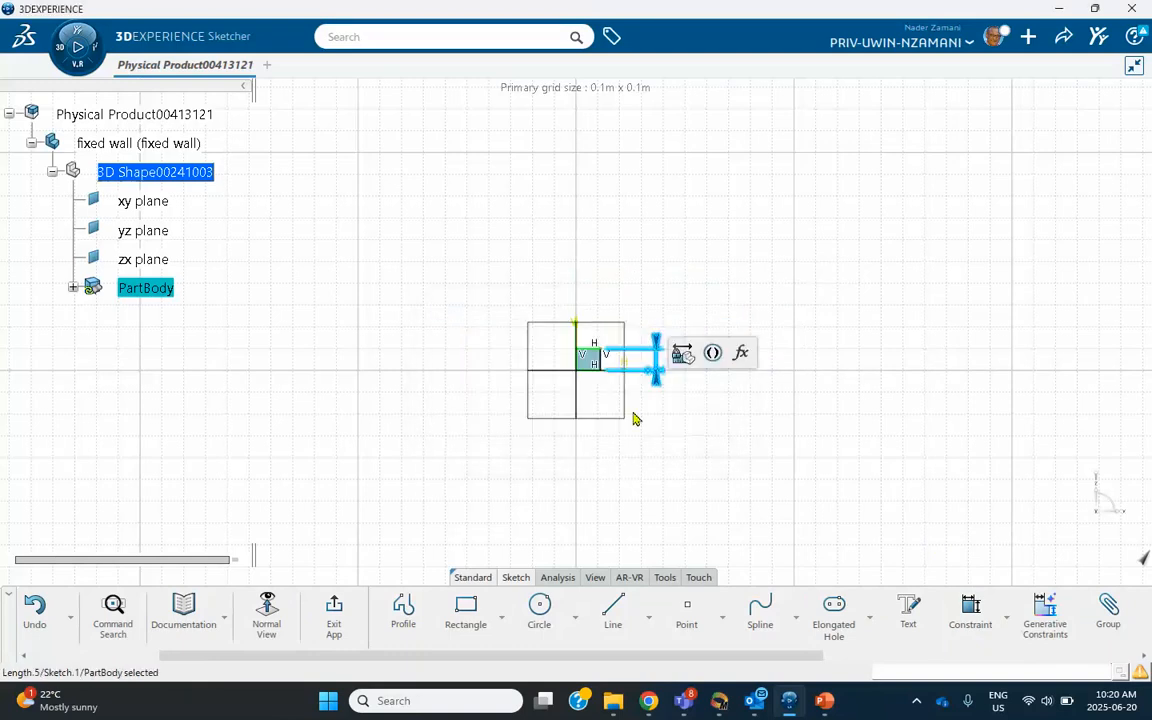
- Dimension the rectangle's upper edge, set it to 0.01 m, and exit the sketch
mouse_move(618, 378)
middle_mouse_down()
mouse_move(607, 200)
mouse_move(625, 258)
middle_mouse_up()
left_click(630, 251)
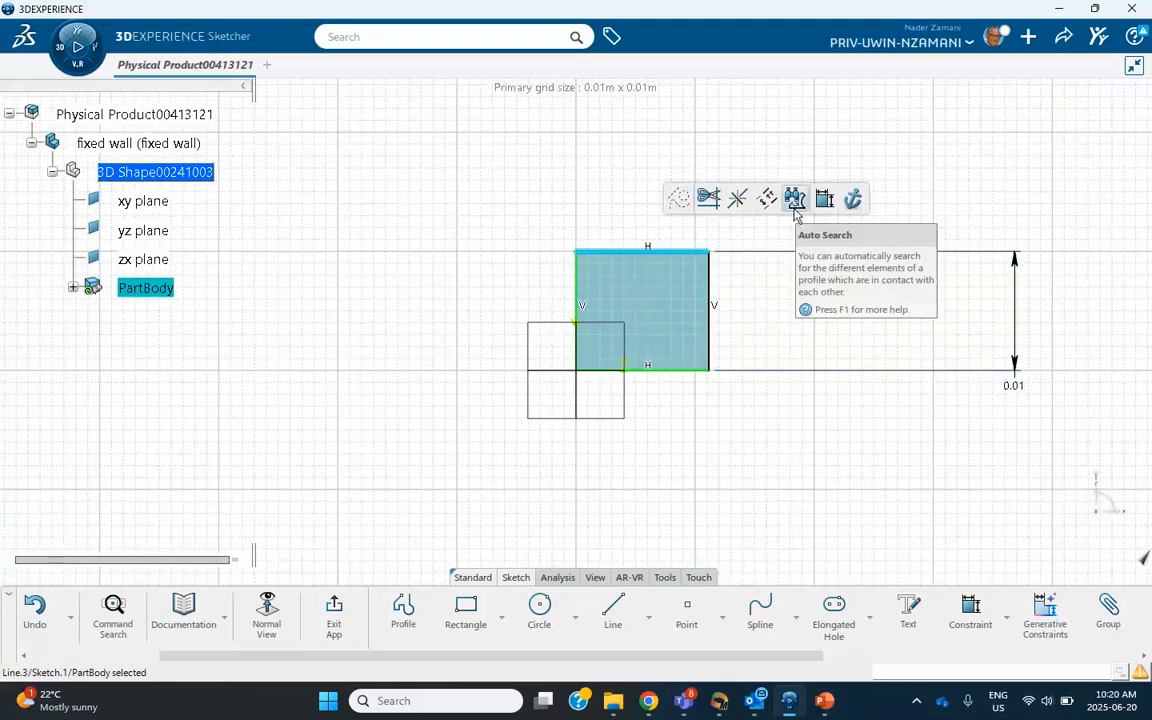
left_click(822, 198)
left_click(672, 201)
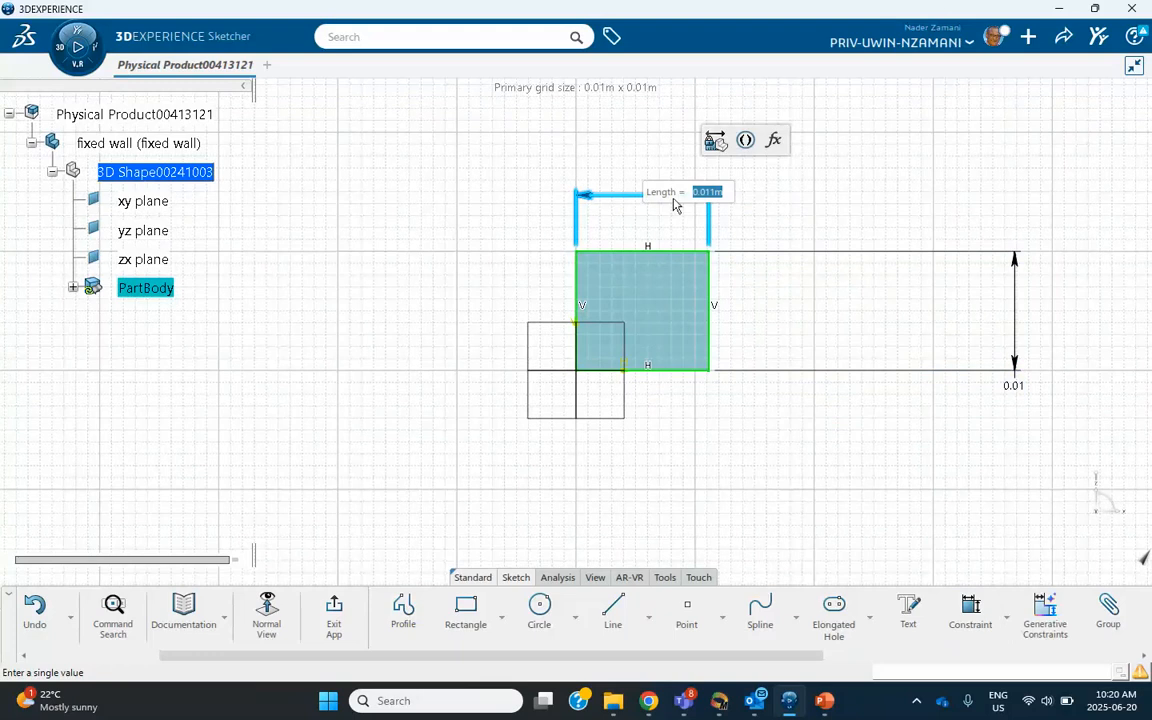
type(".01")
key("Return")
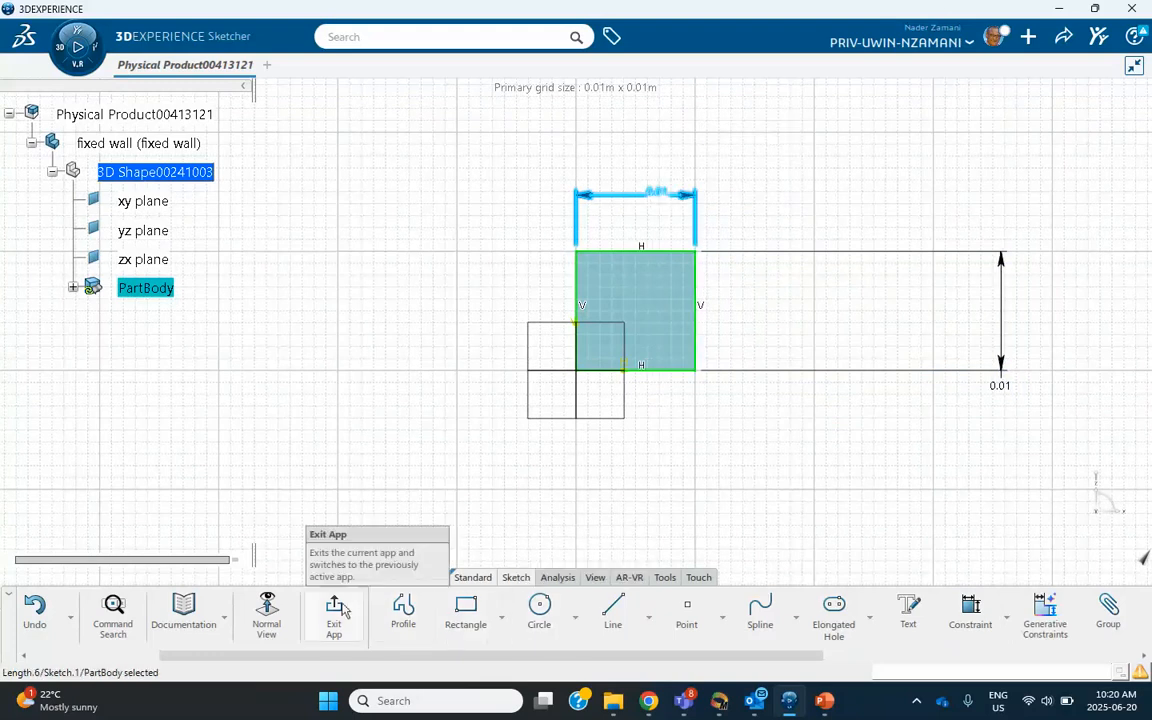
left_click(336, 610)
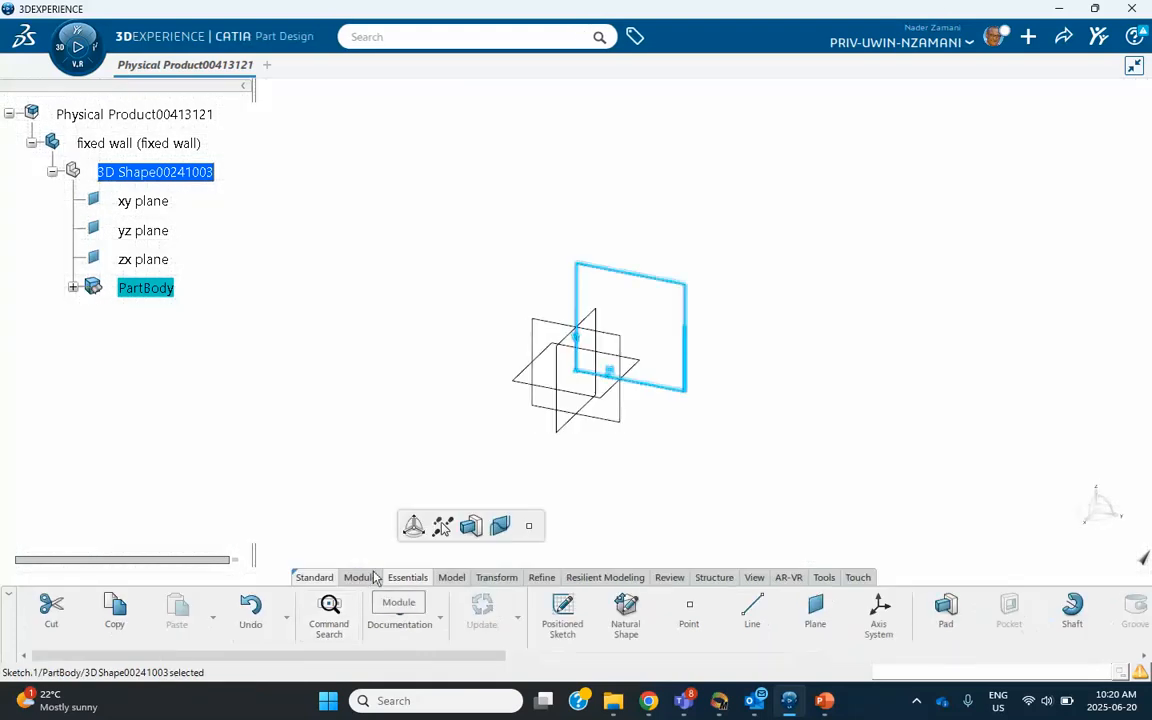
- Pad the square sketch by 0.02 m into a solid block
left_click(471, 525)
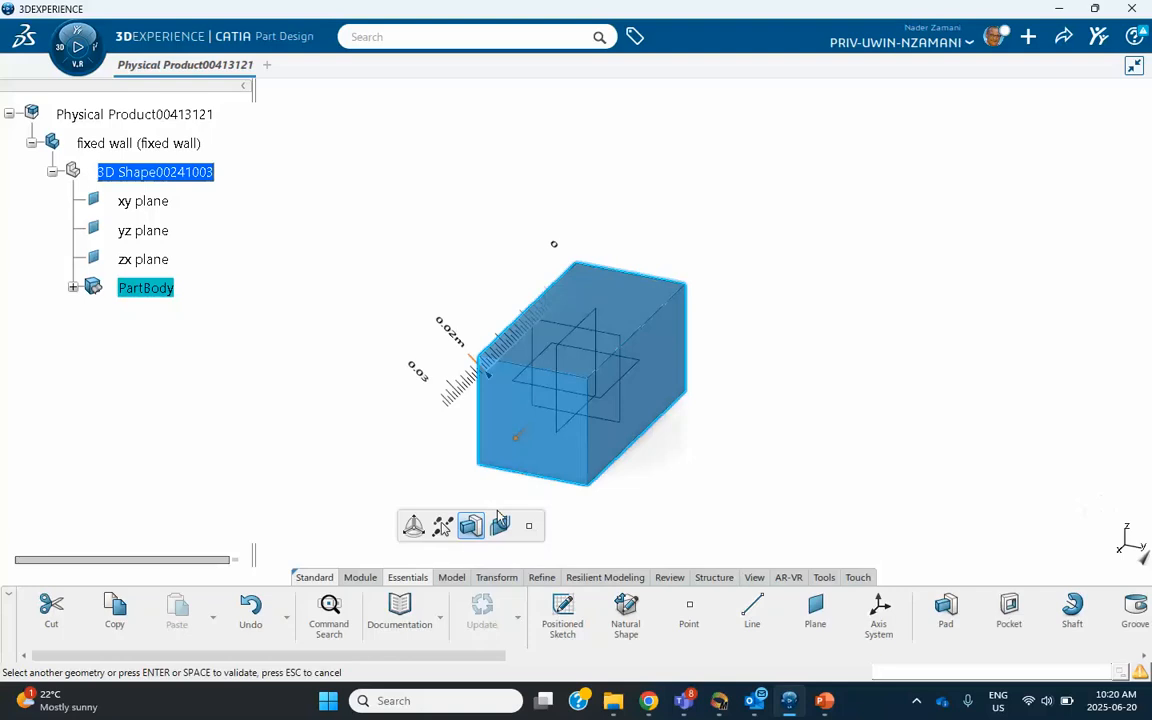
left_click(662, 390)
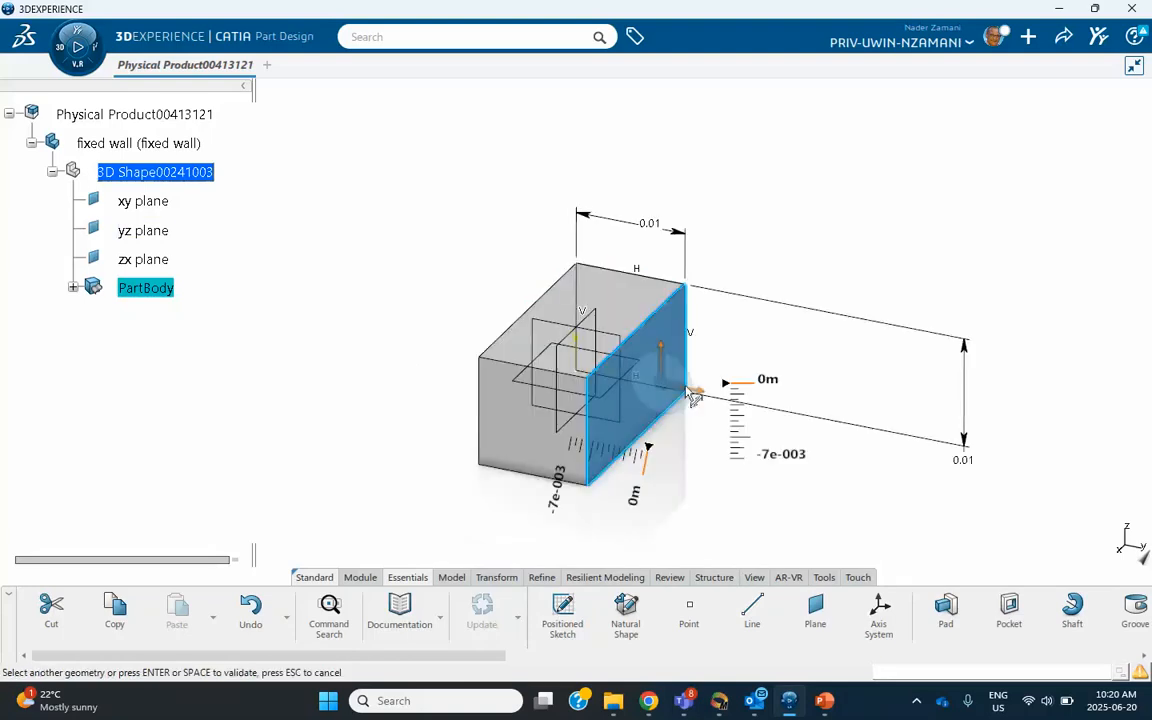
left_click(841, 490)
- Edit the pad to a first-limit length of 0.005 m and reverse its direction
double_click(658, 371)
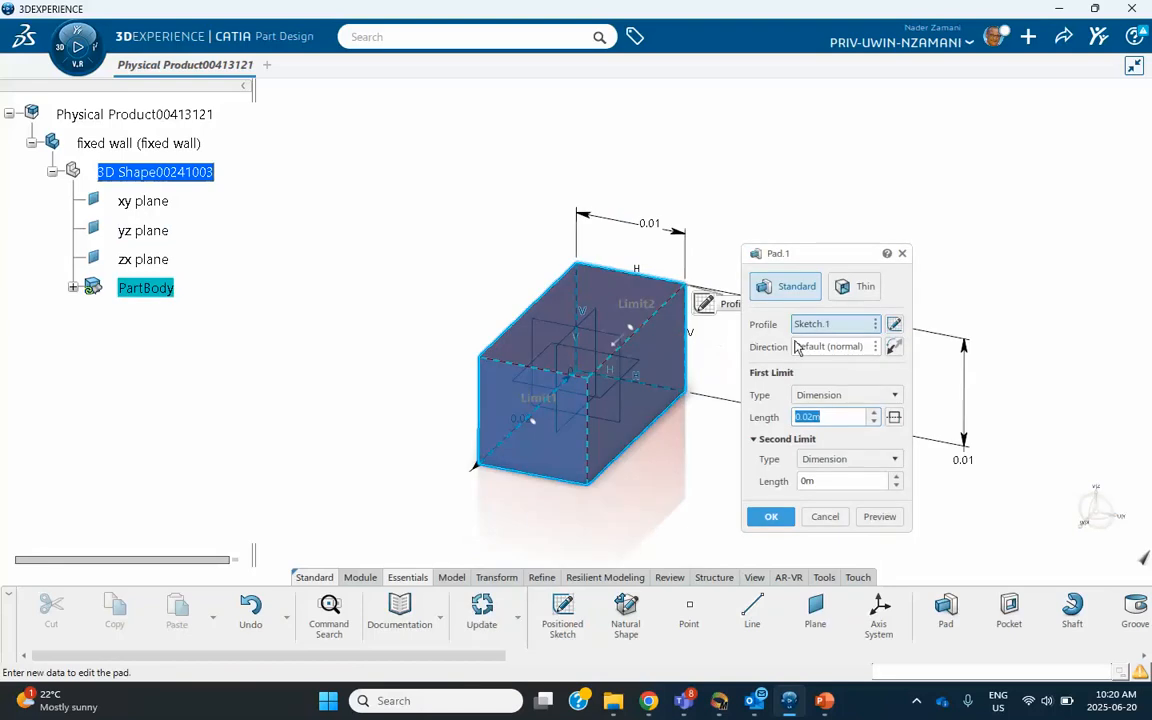
left_click(813, 416)
left_click(895, 348)
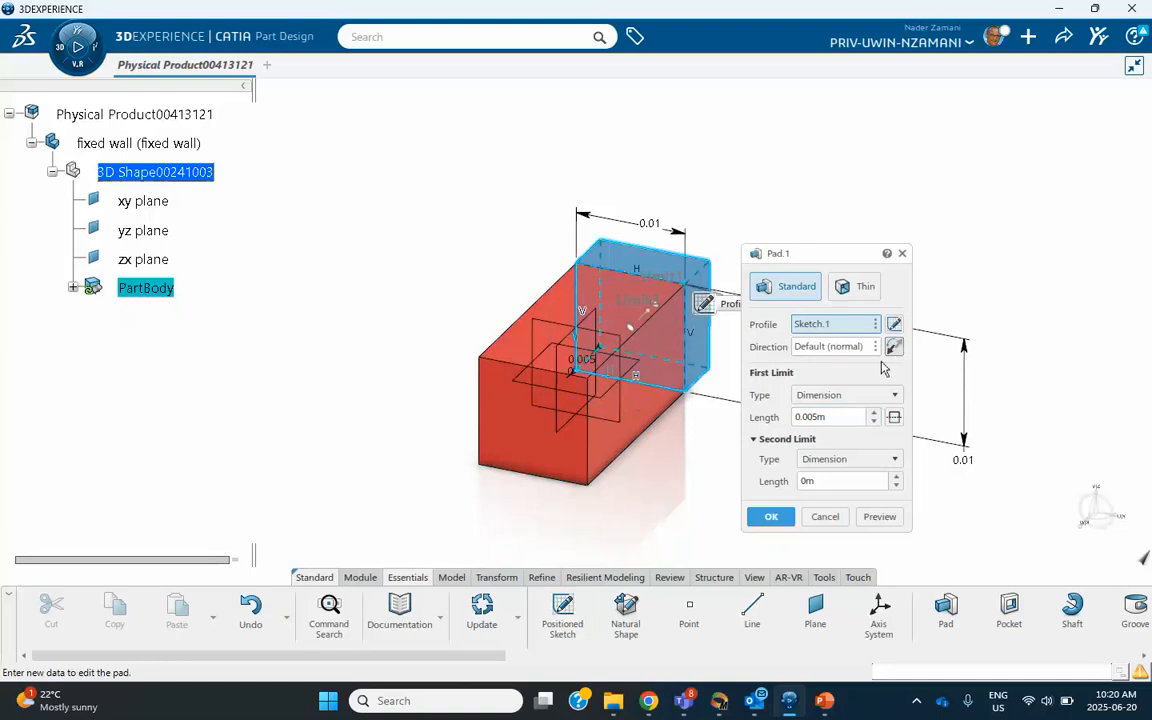
left_click(770, 516)
middle_click_drag(742, 475, 645, 452)
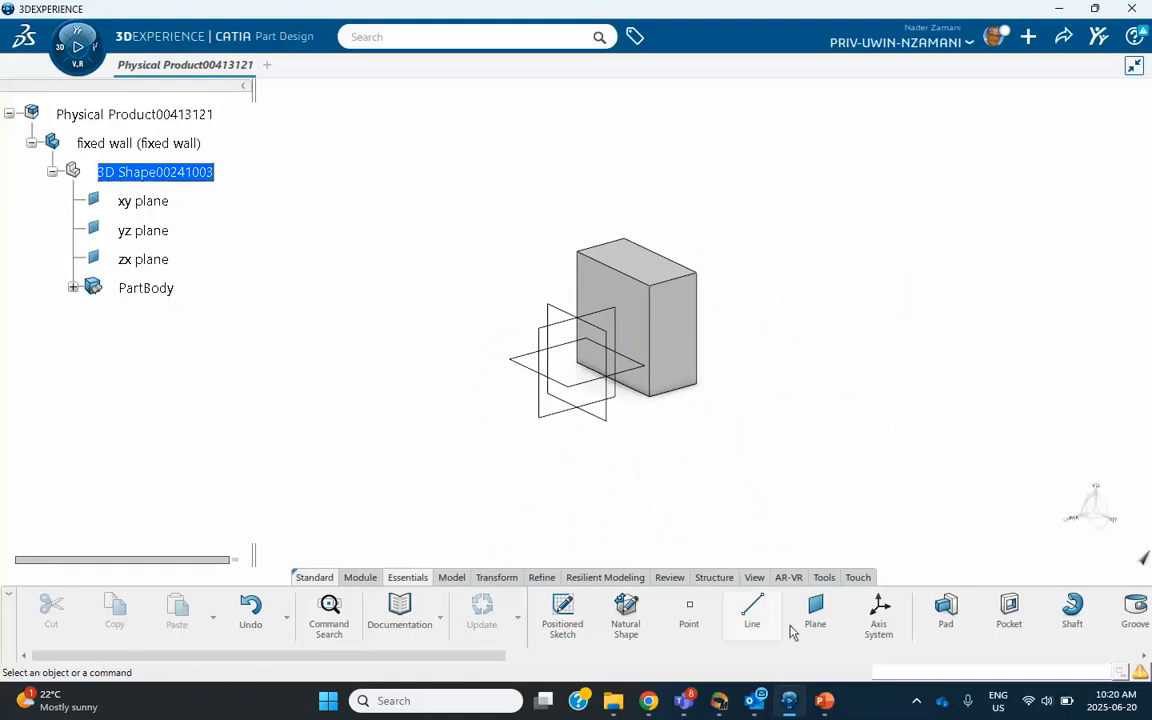
- Check the mass-spring-damper slide in PowerPoint, return to CATIA, and set the wall pad's first-limit length to 0.002 m
left_click(820, 703)
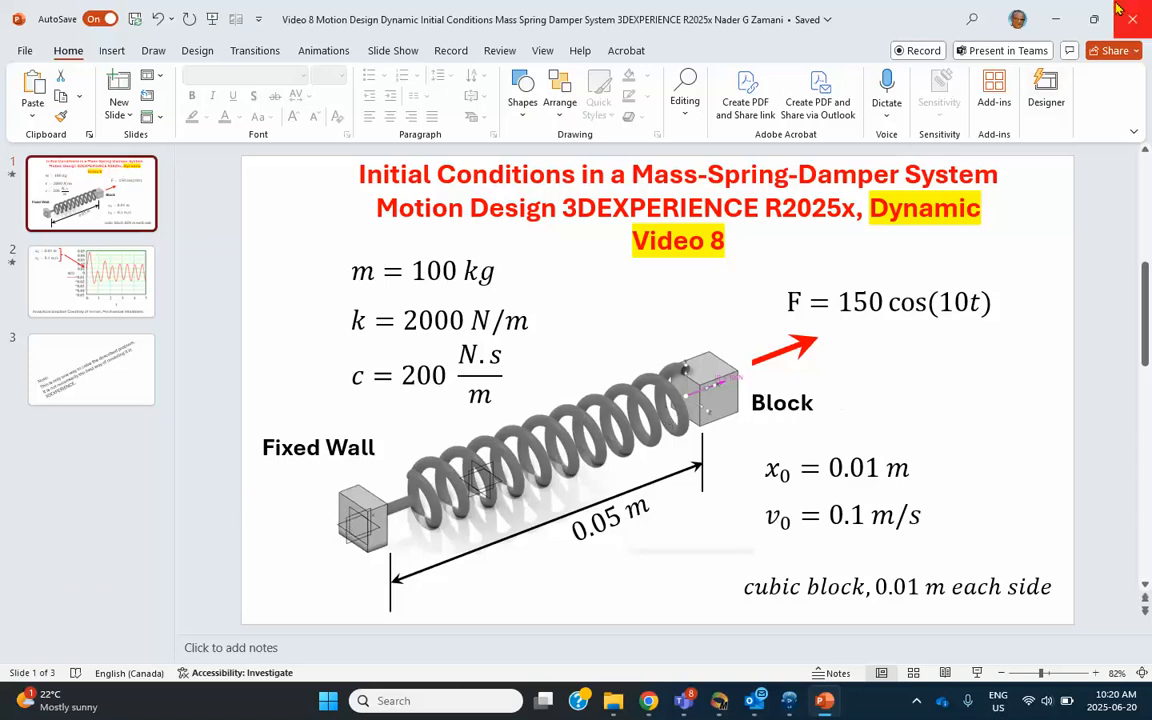
left_click(1060, 17)
middle_click_drag(545, 208, 640, 234)
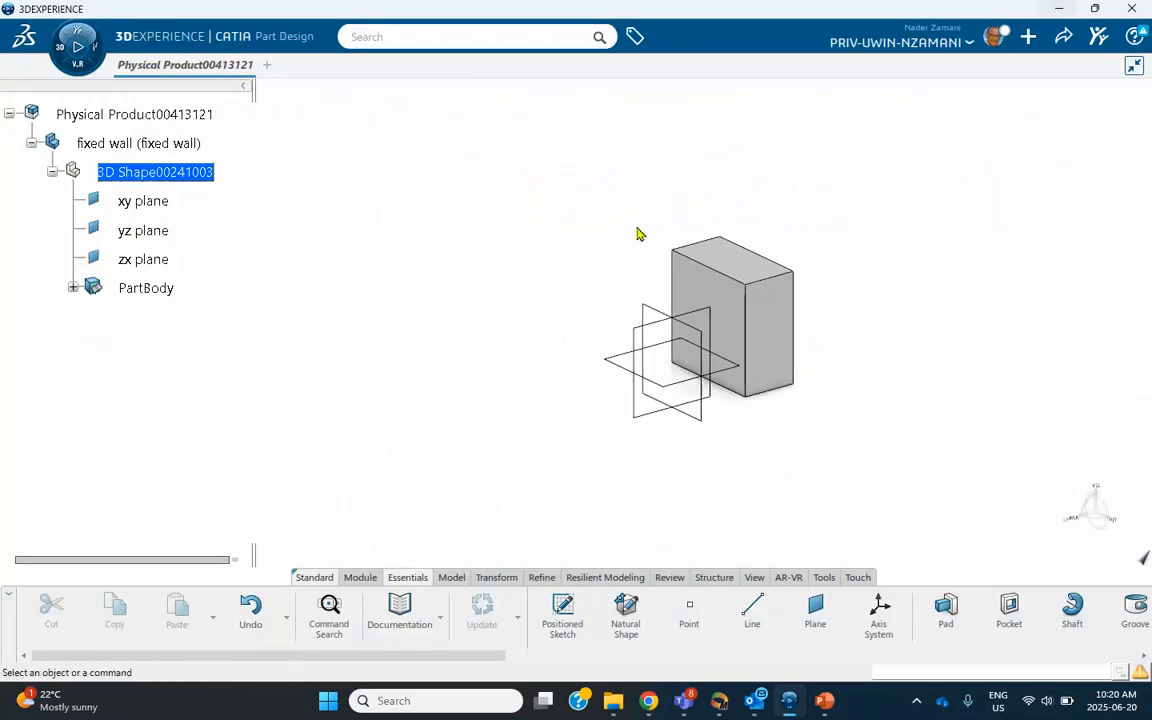
double_click(741, 264)
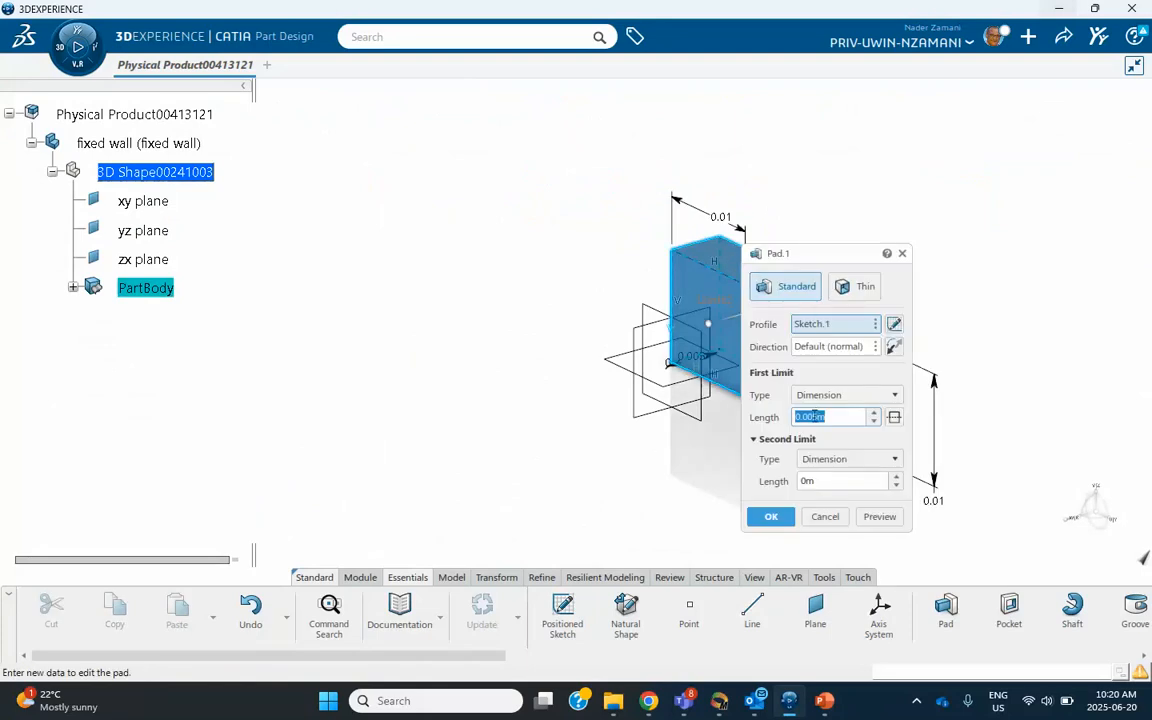
left_click(815, 417)
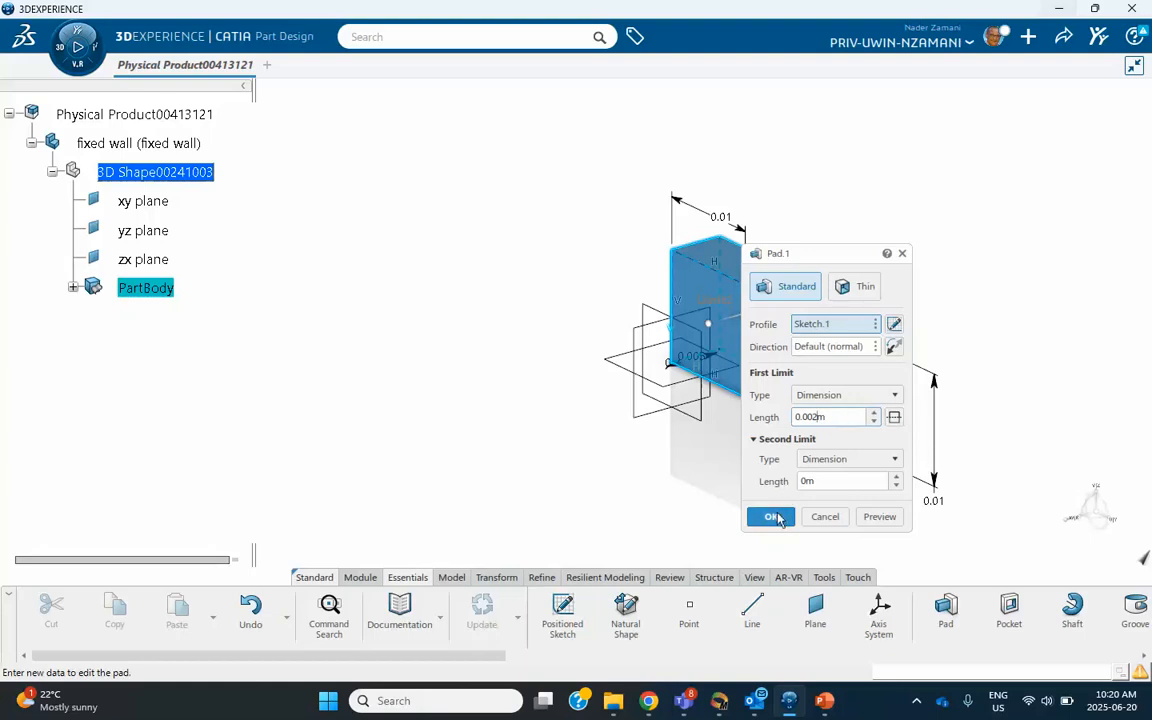
key("Return")
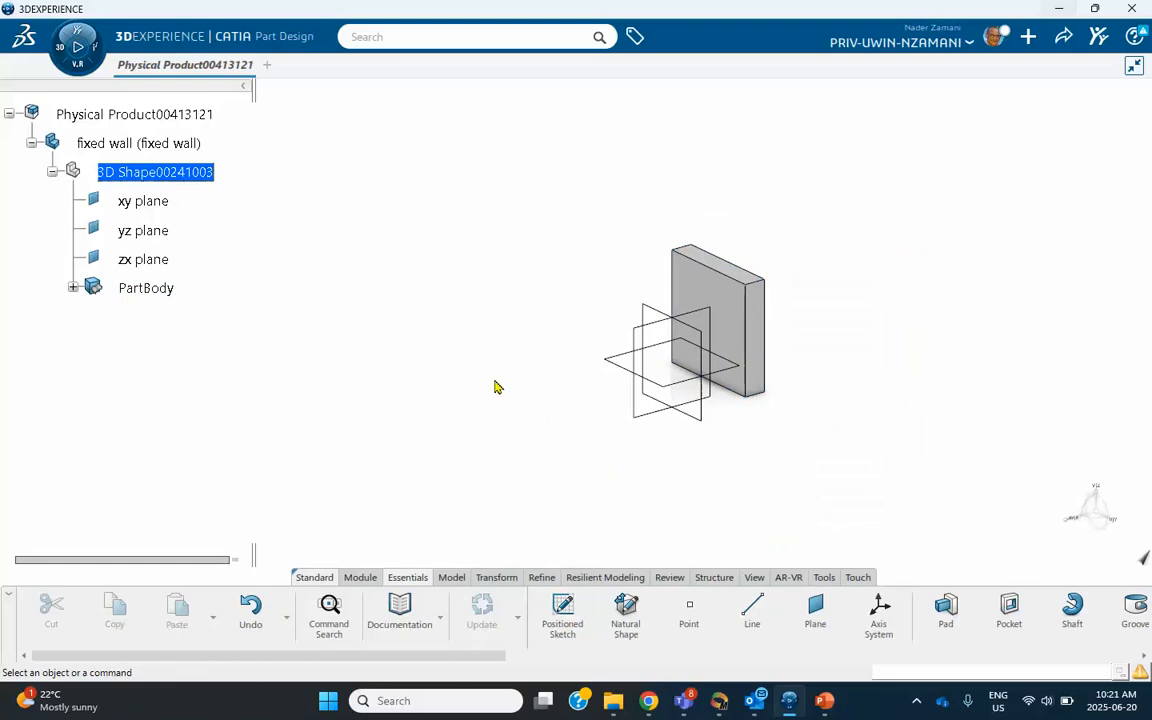
middle_click_drag(535, 419, 612, 434)
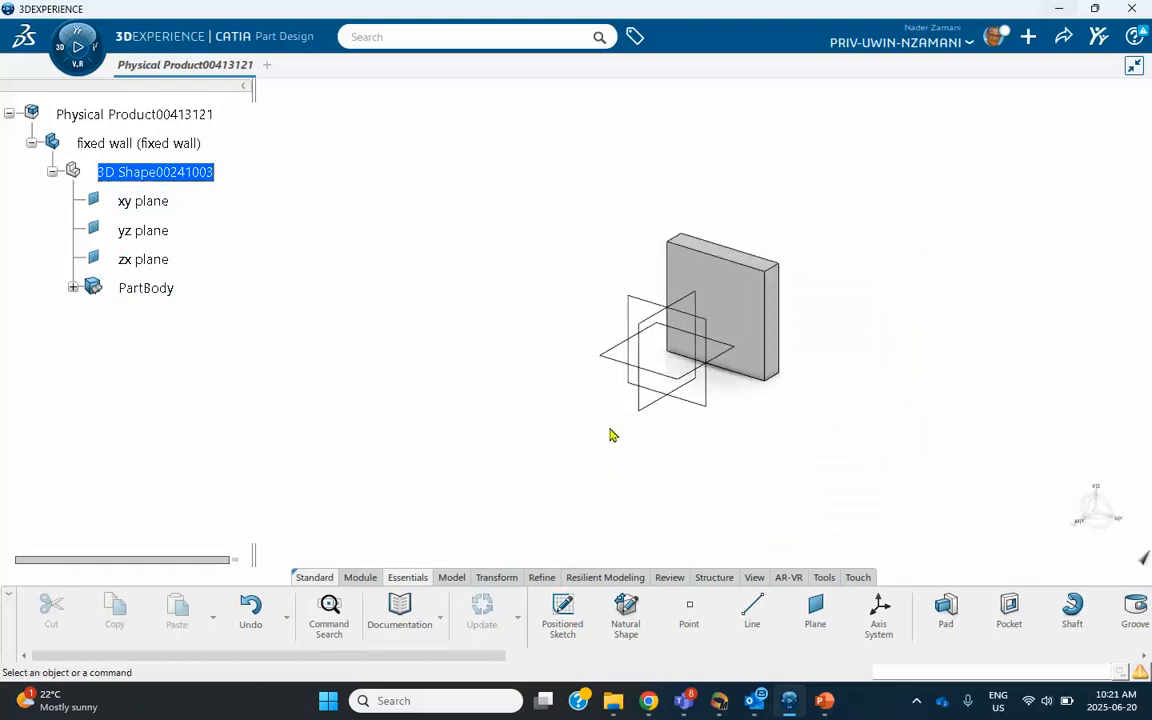
middle_click_drag(512, 378, 511, 380)
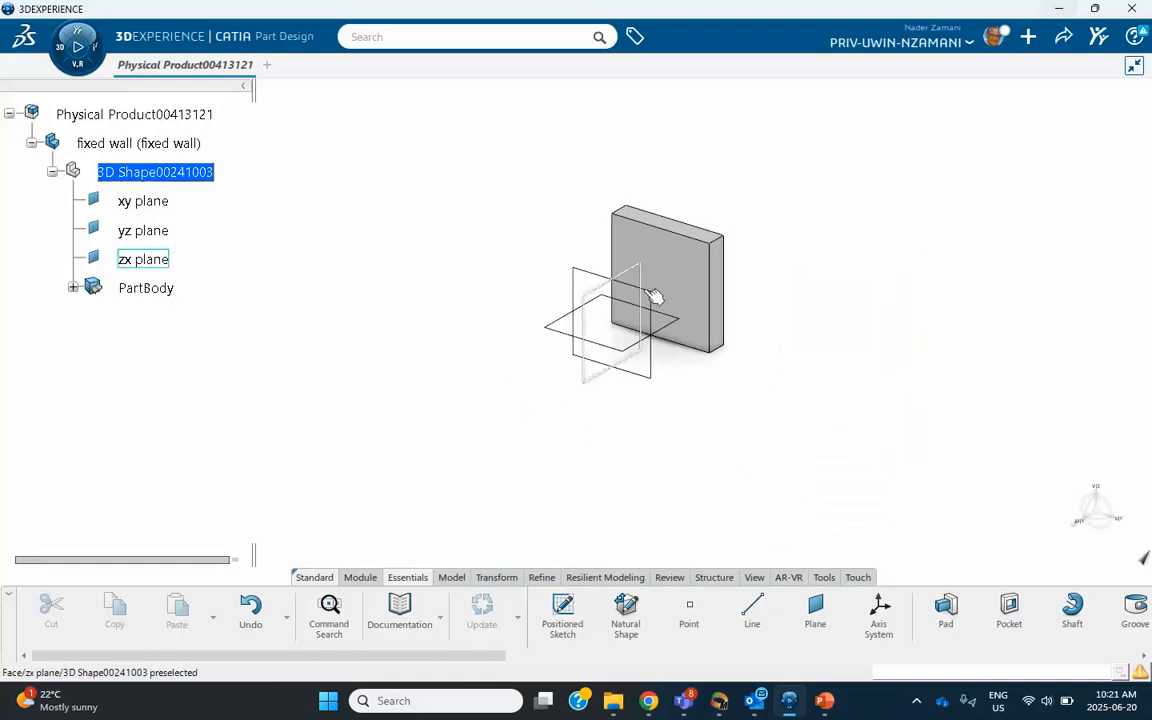
- Create a centre-of-gravity point on the fixed wall's large front face
left_click(689, 612)
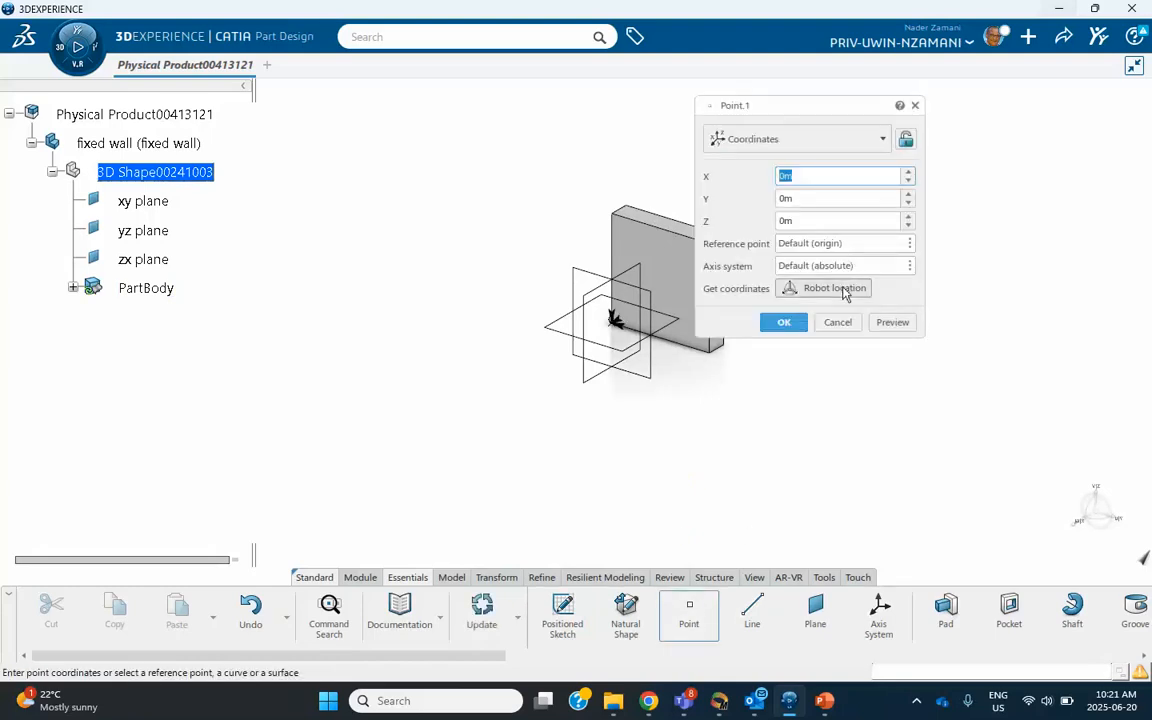
left_click(842, 288)
left_click(715, 411)
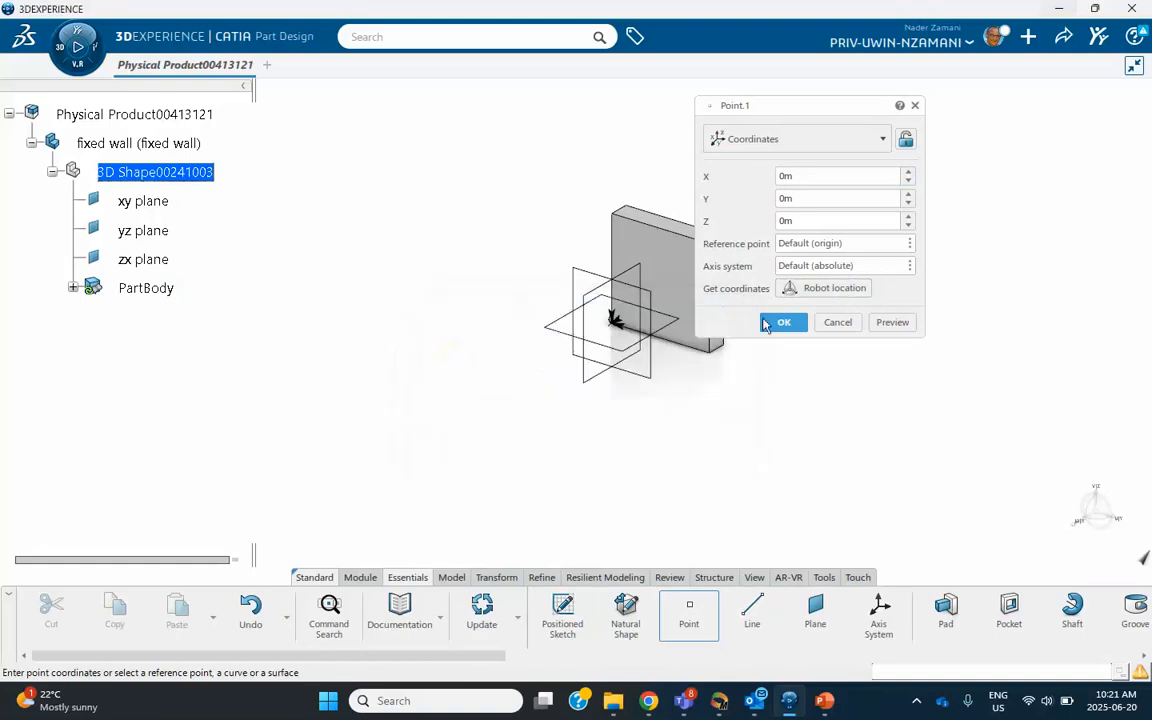
left_click(789, 145)
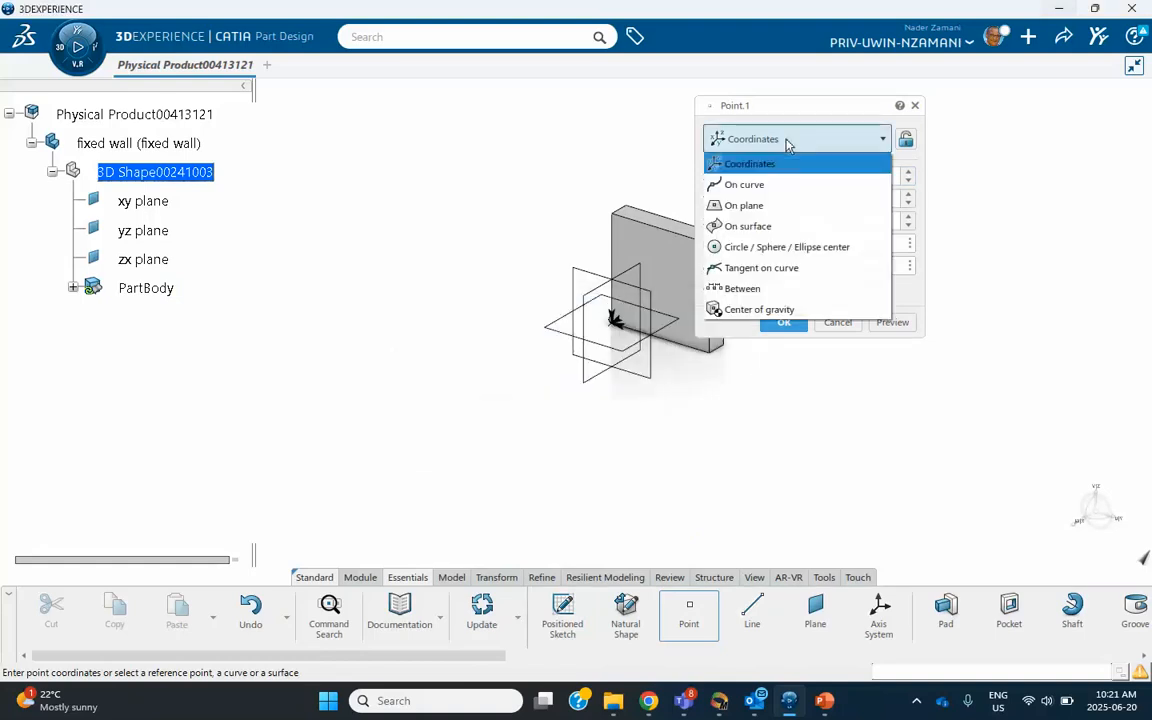
left_click(780, 311)
left_click(690, 268)
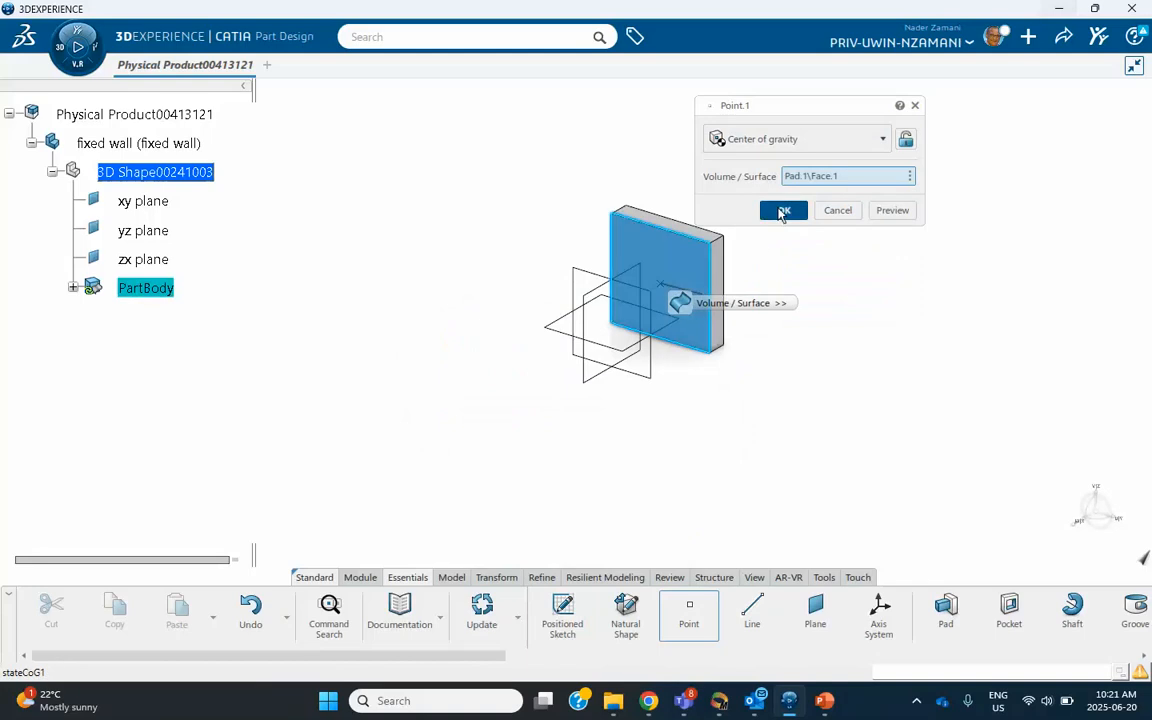
left_click(784, 210)
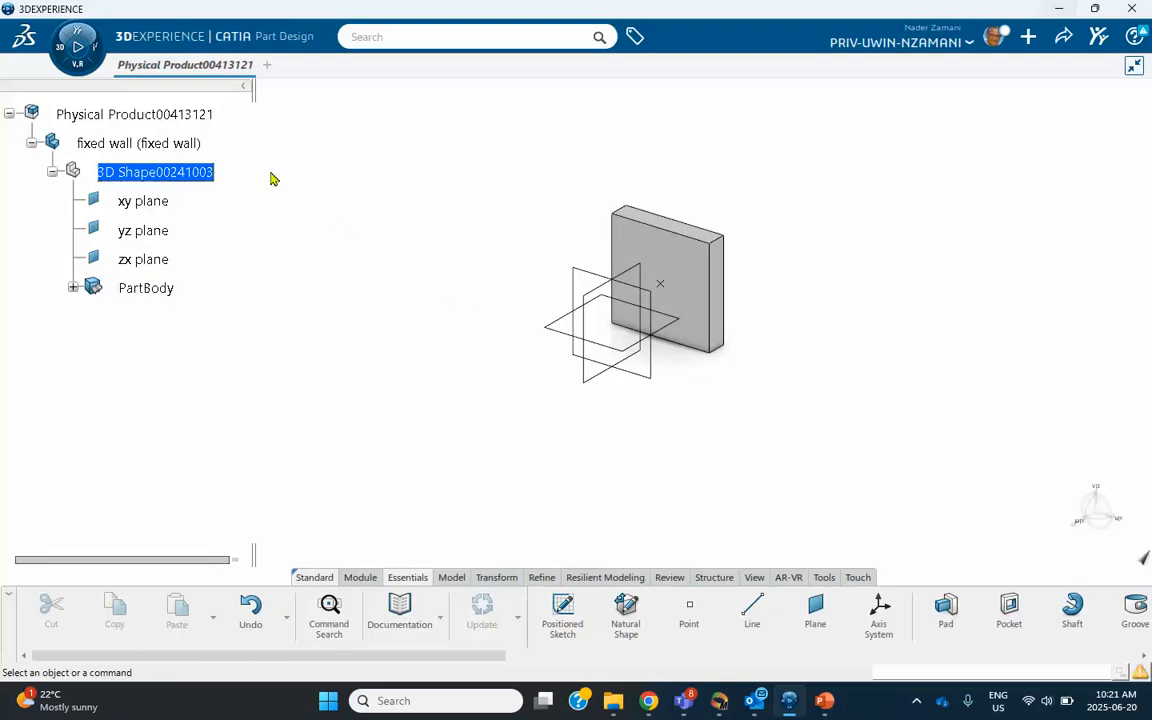
- Activate the root physical product and insert a new 3D Part under it
double_click(167, 115)
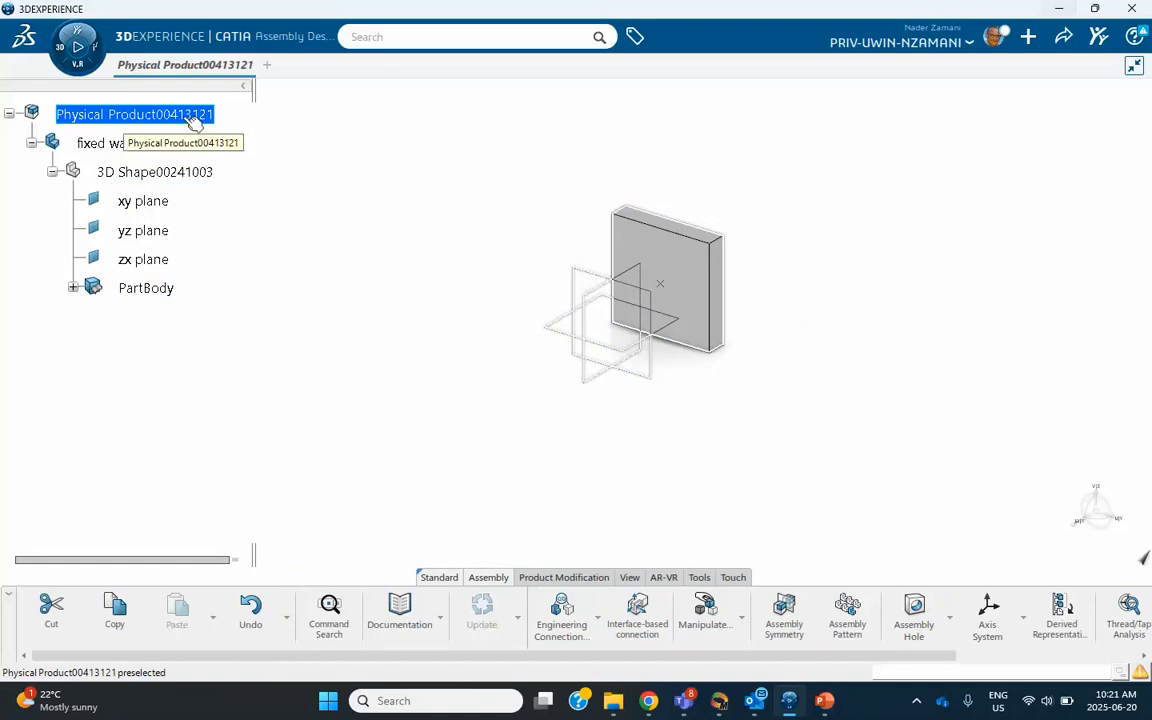
right_click(186, 117)
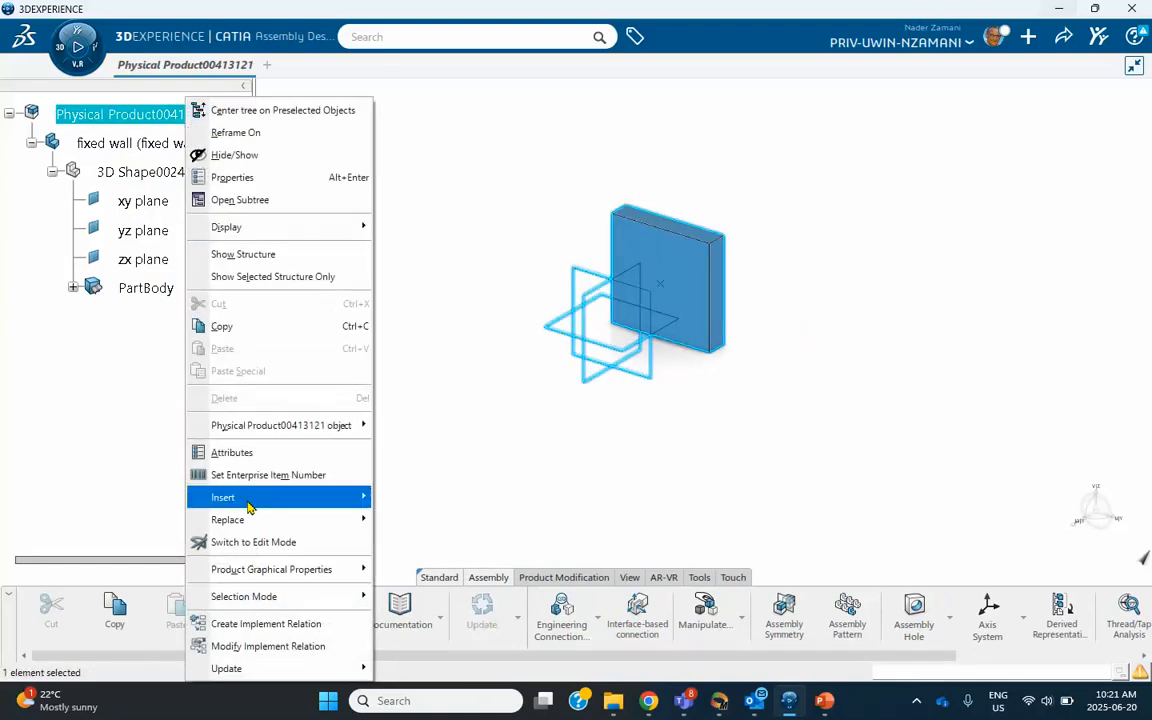
mouse_move(240, 498)
left_click(420, 197)
- Set both the instance title and the reference title of the newly inserted part to "block"
right_click(227, 318)
left_click(330, 96)
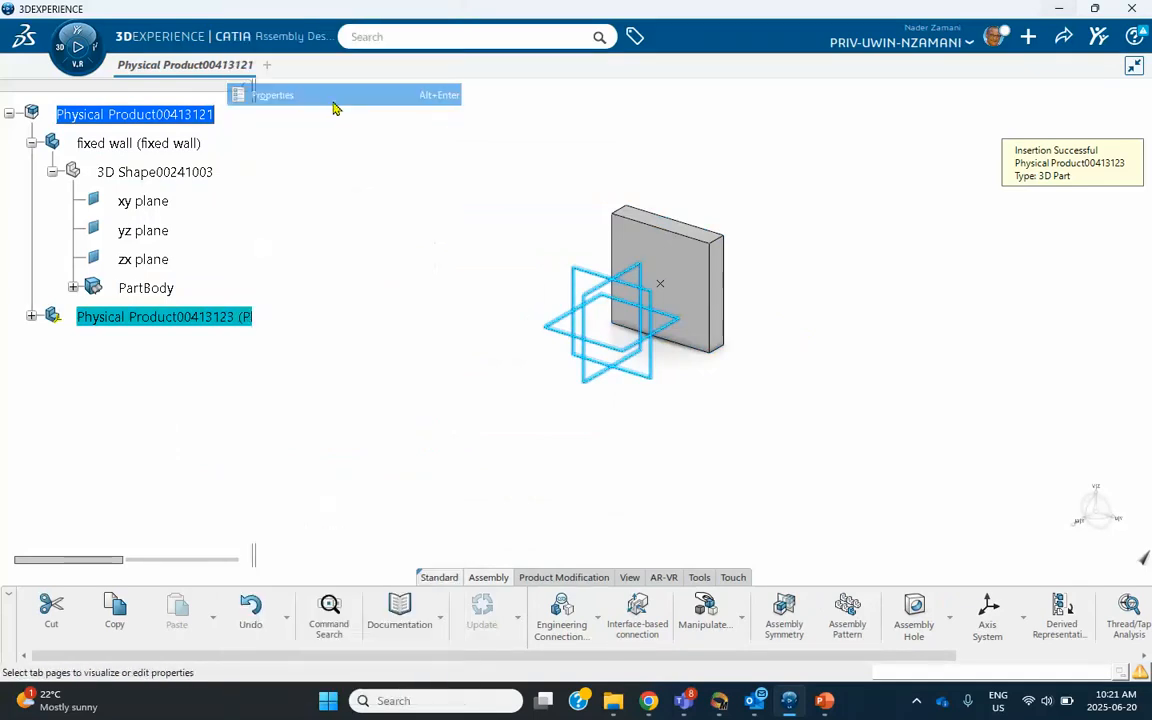
left_click_drag(951, 293, 793, 293)
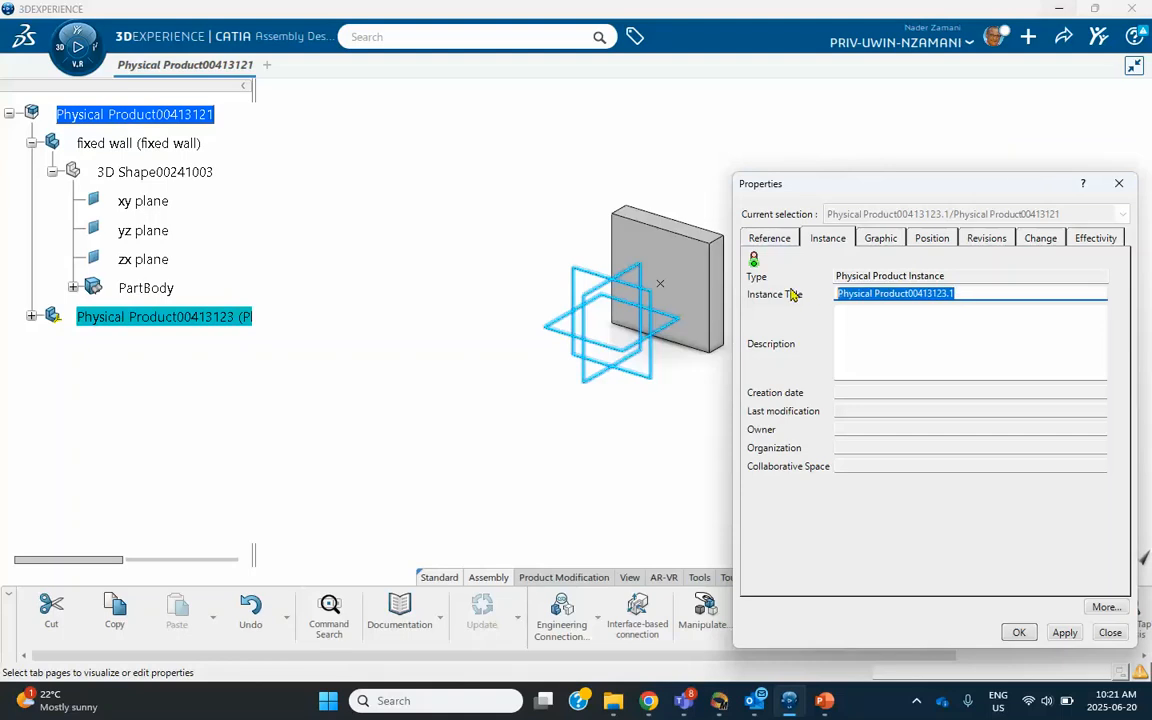
type("block")
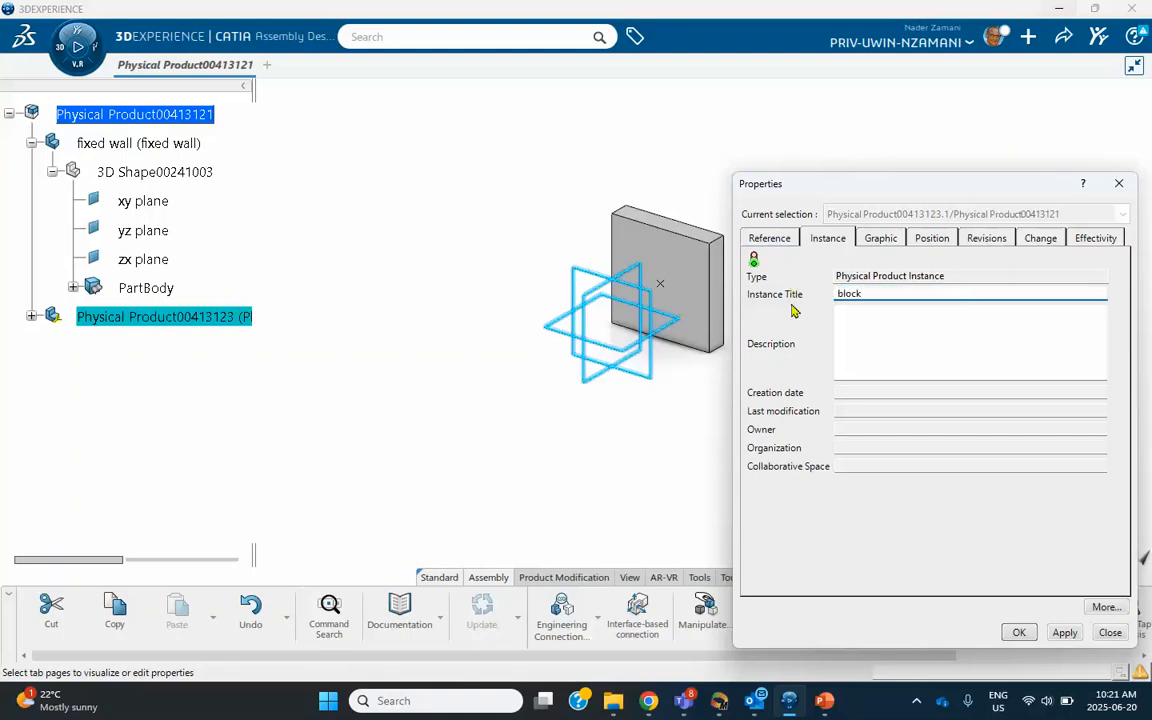
left_click(786, 241)
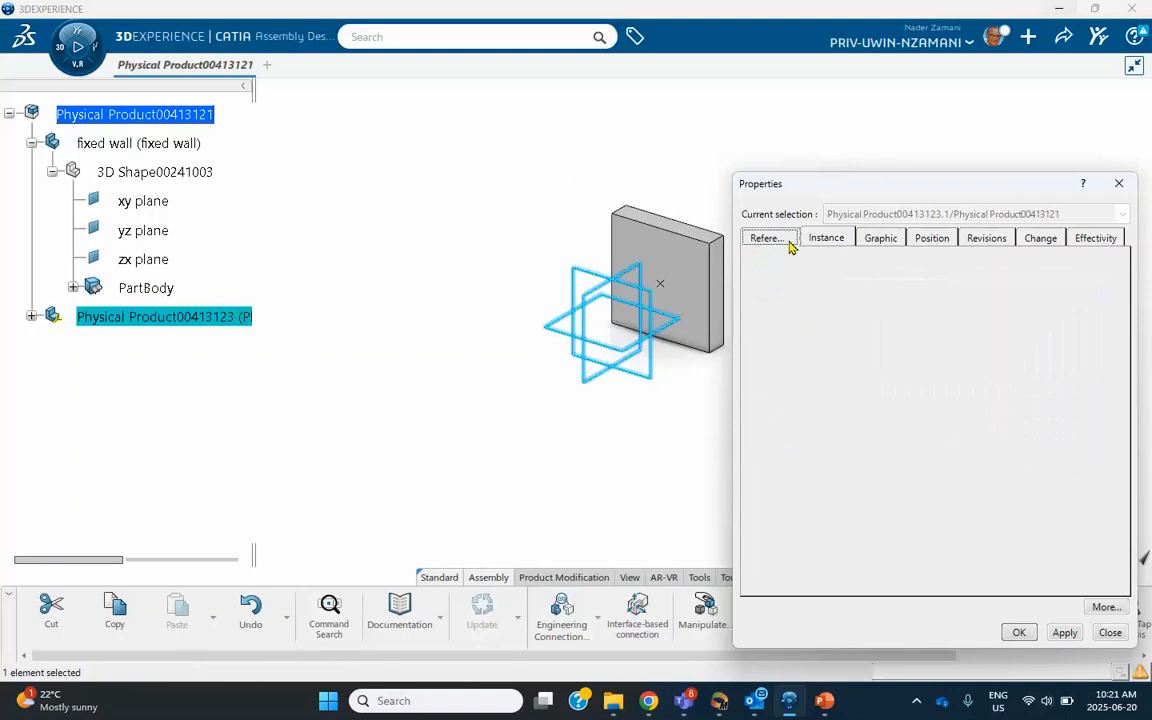
left_click_drag(988, 295, 832, 295)
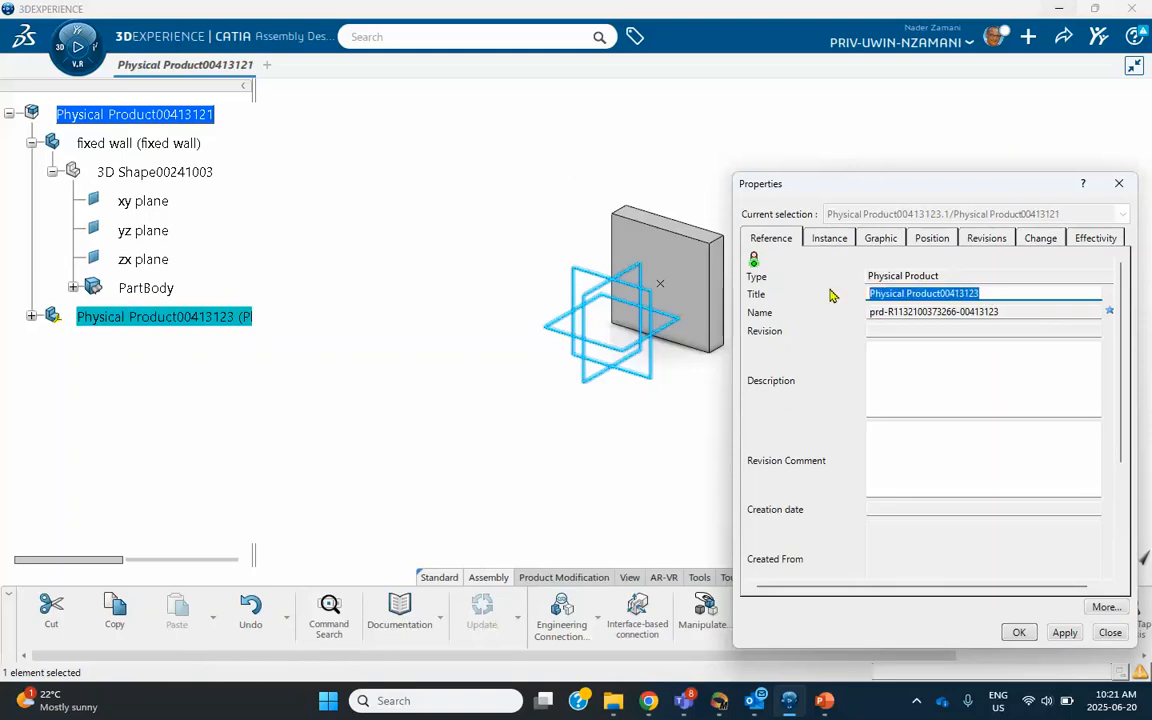
type("block")
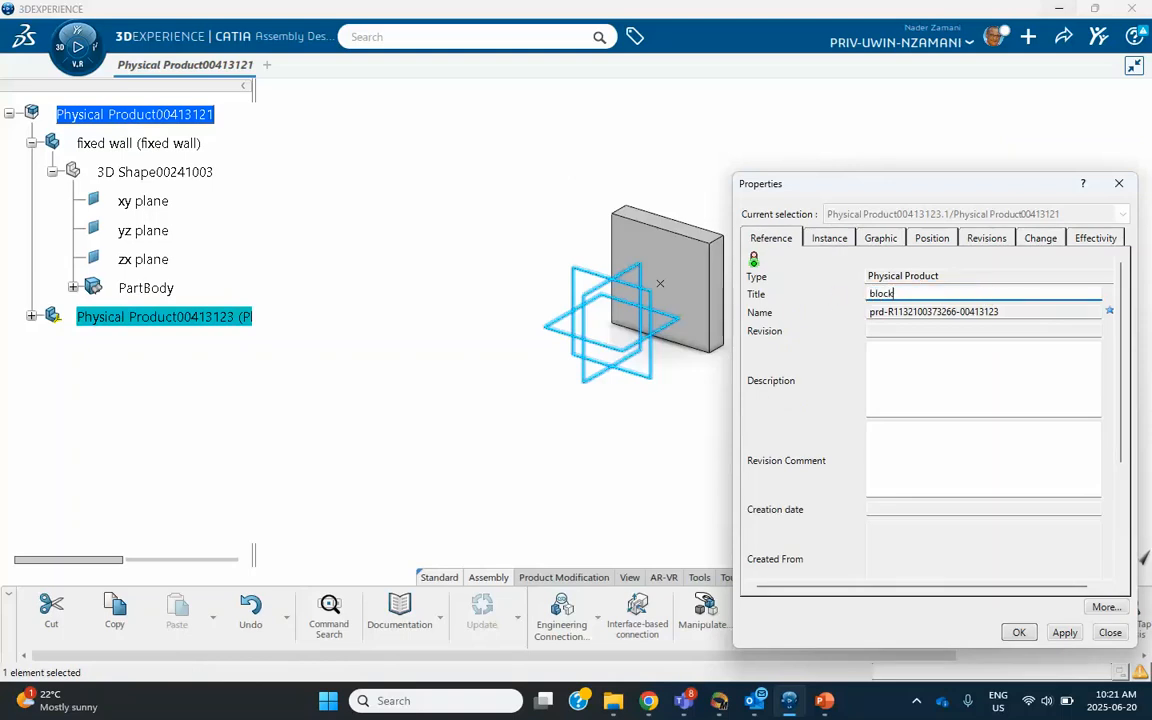
left_click(1016, 634)
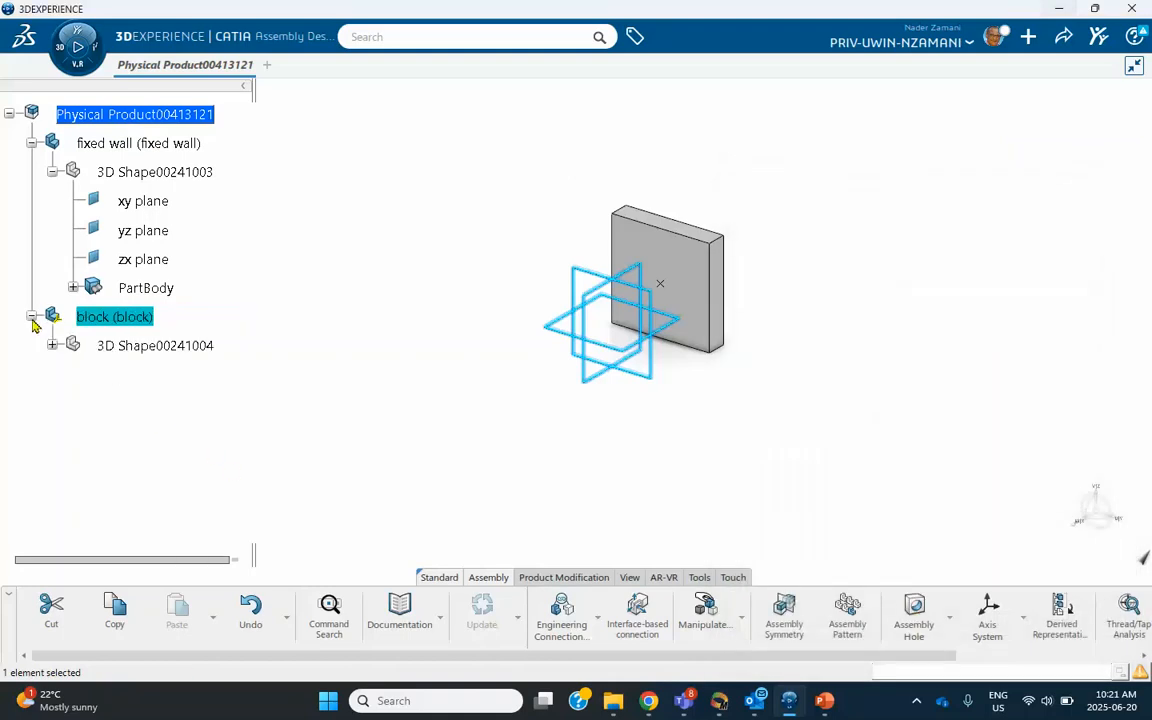
- Activate the block's 3D shape and start a positioned sketch on its xy plane with implicit origin and orientation
left_click(168, 344)
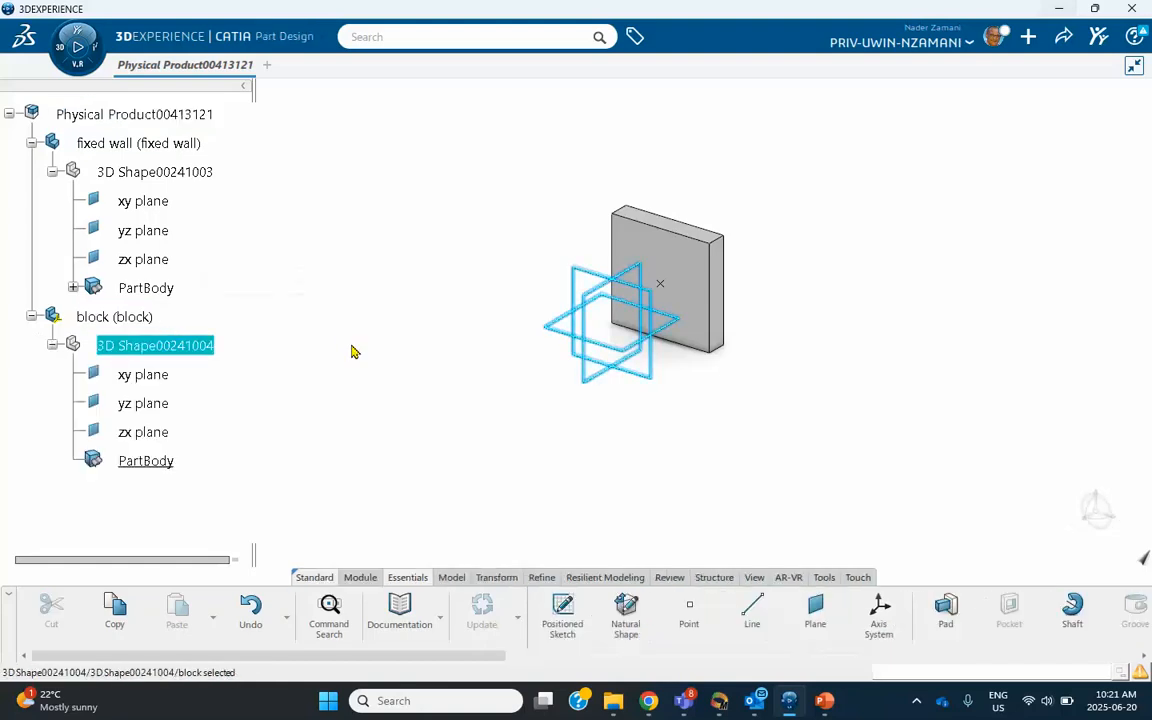
middle_click_drag(349, 355, 371, 302)
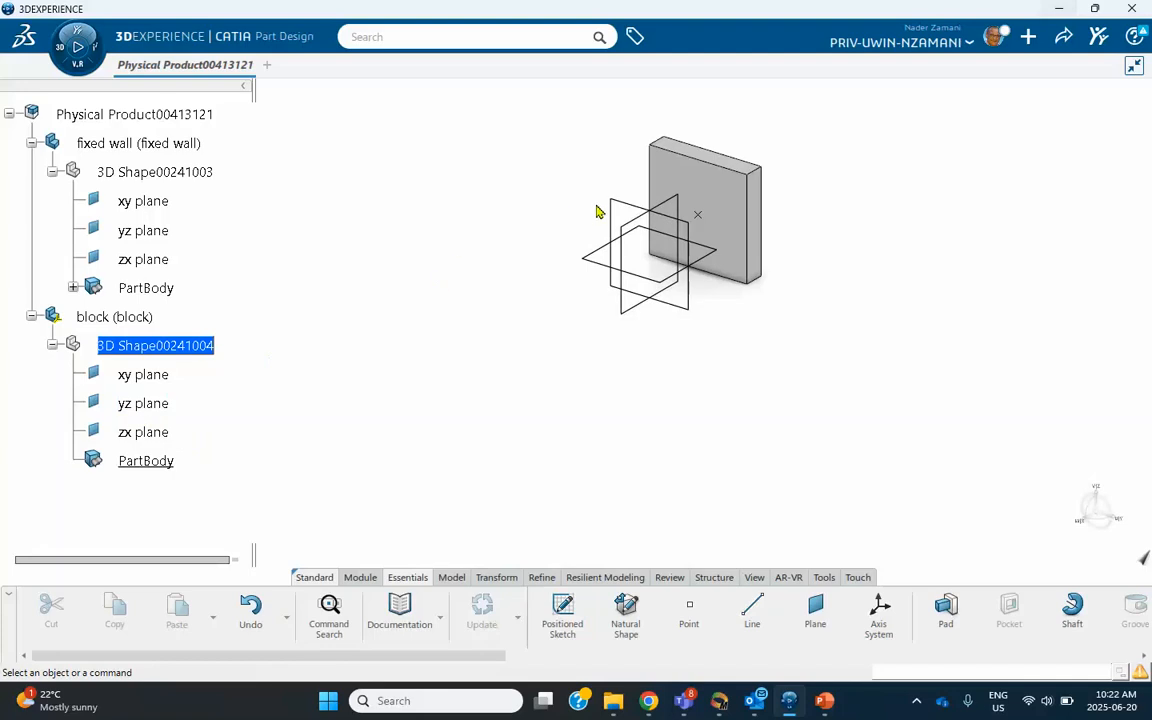
left_click(158, 376)
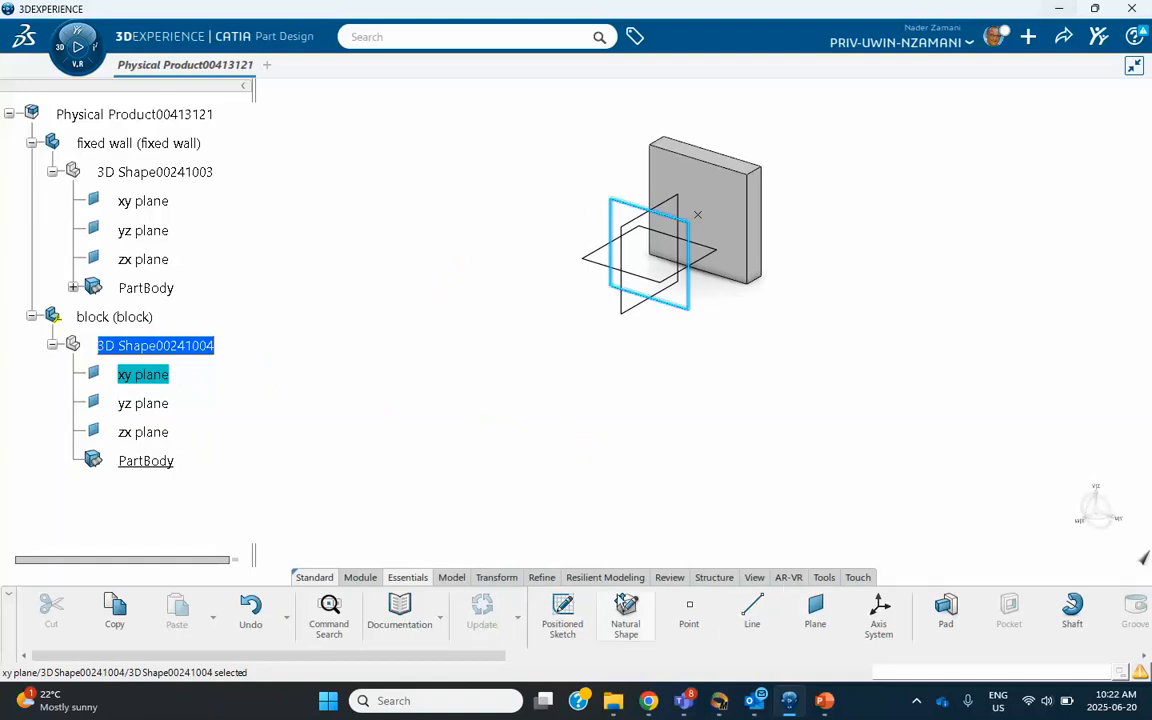
left_click(562, 608)
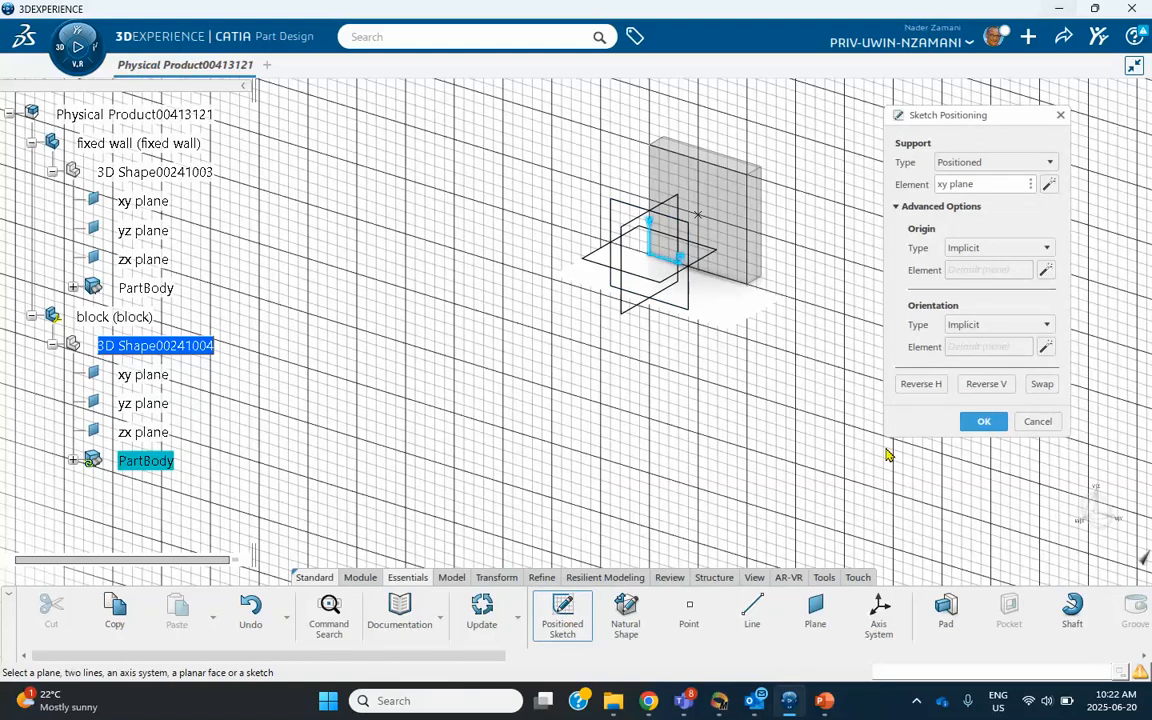
left_click(981, 423)
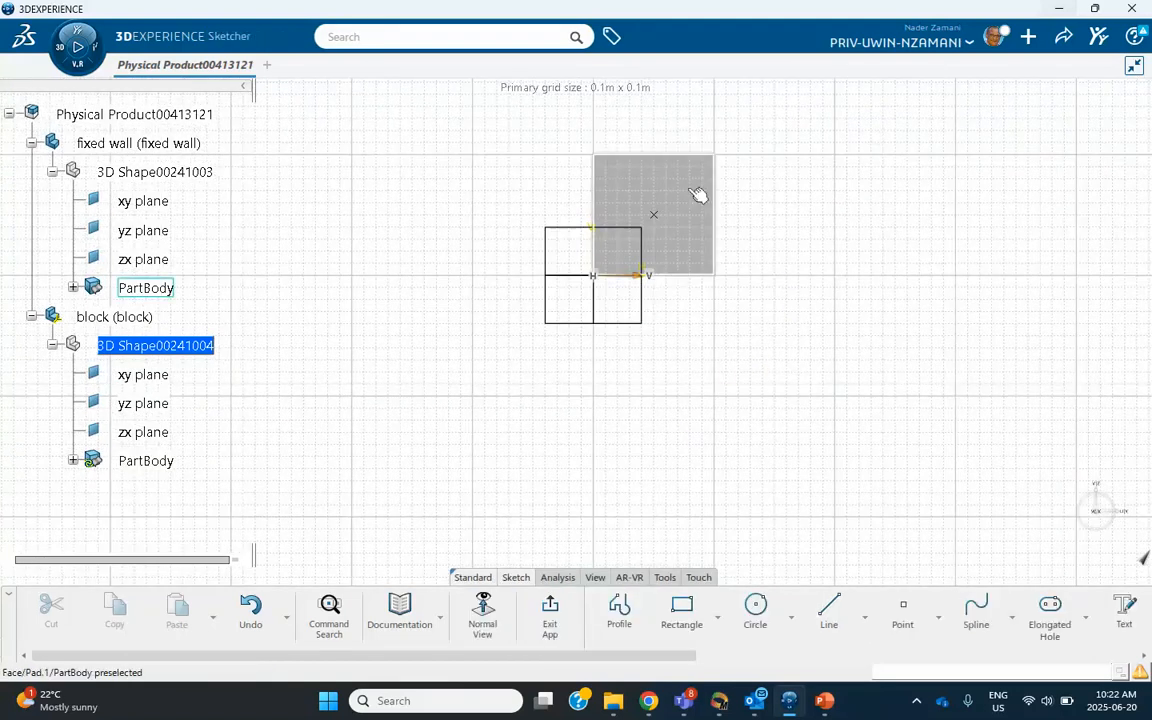
- Project the fixed wall's square front face into the block sketch with Project 3D Elements
mouse_move(710, 188)
middle_mouse_down()
mouse_move(797, 188)
mouse_move(699, 283)
mouse_move(820, 538)
middle_mouse_up()
scroll(848, 630, "down", 10)
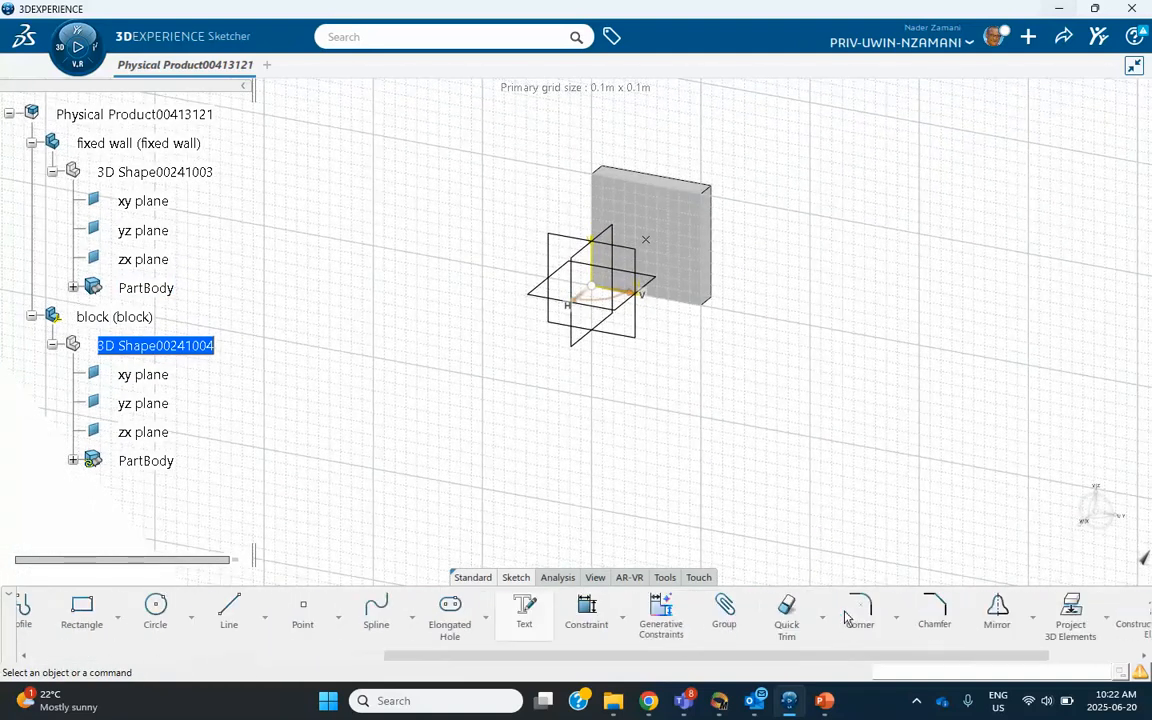
left_click(925, 608)
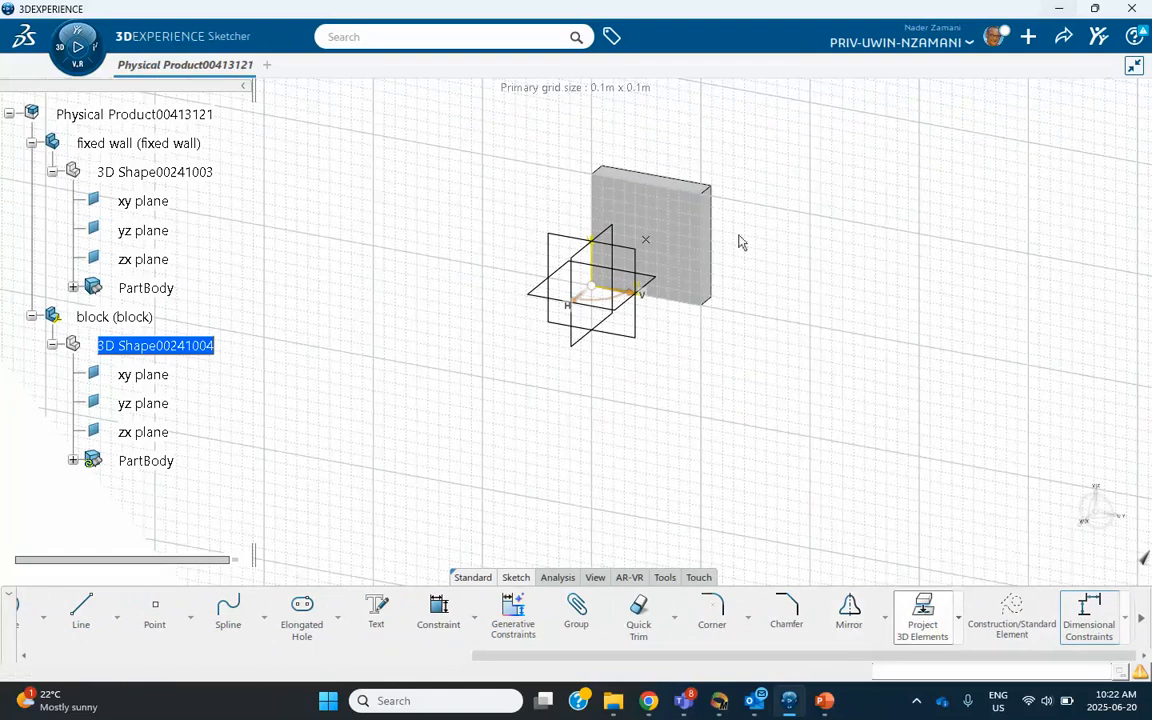
left_click(674, 226)
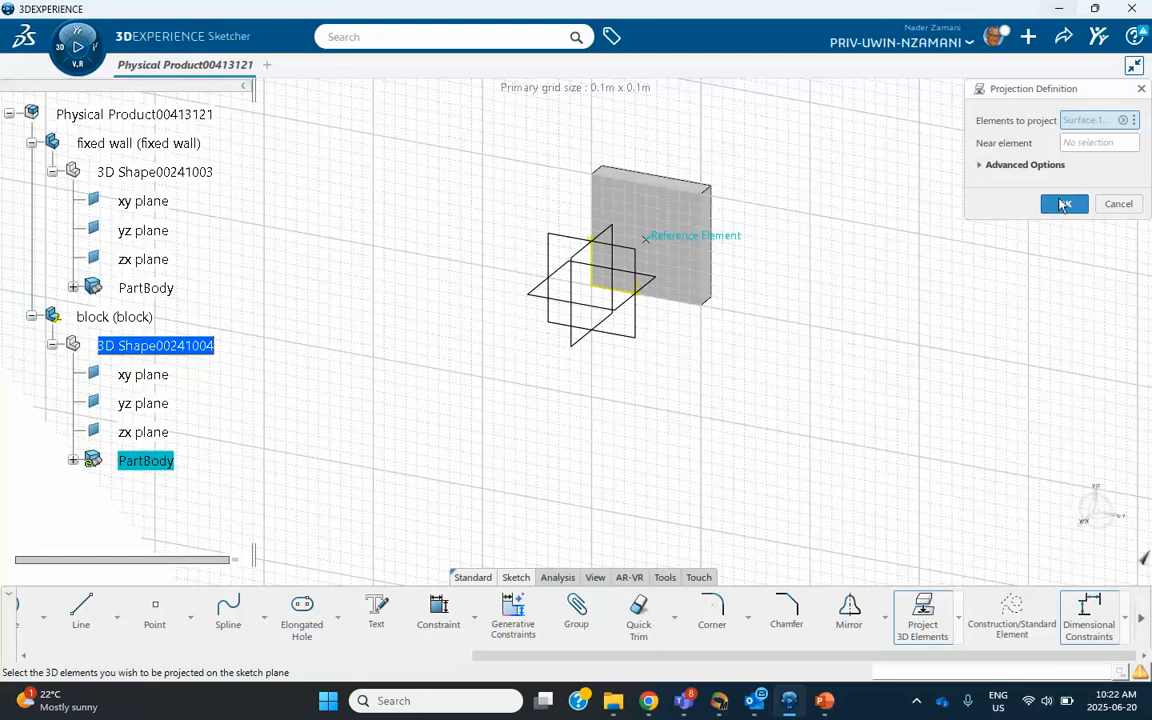
left_click(1064, 204)
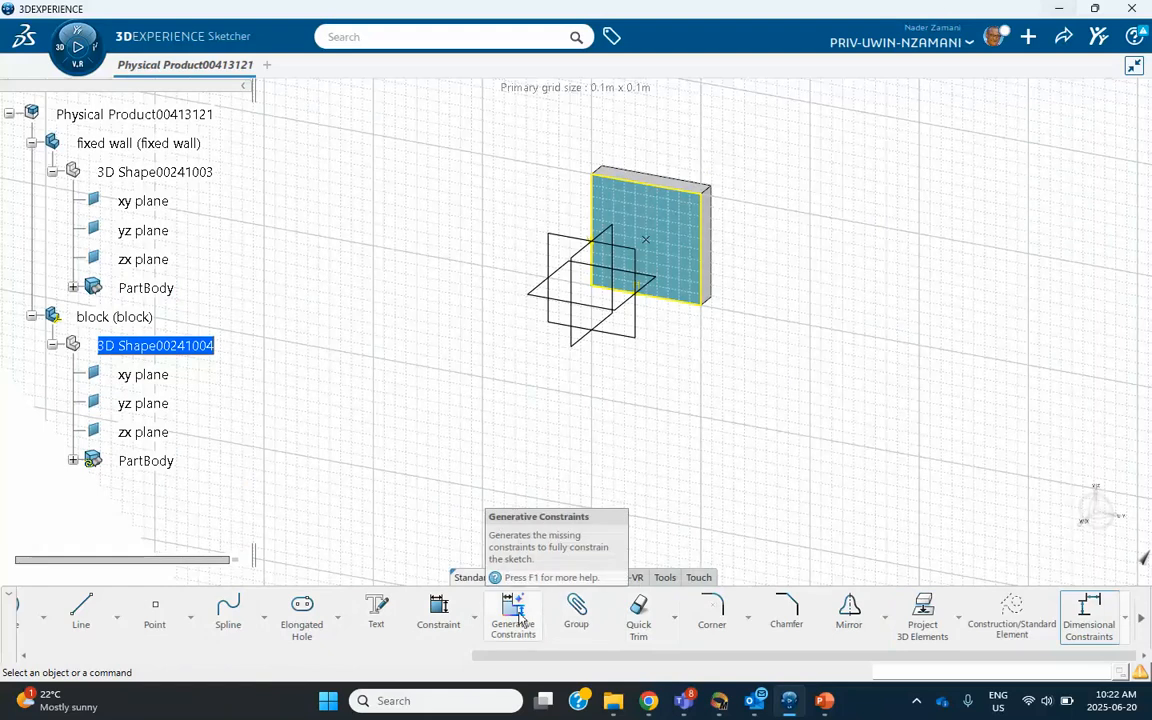
- Exit the sketch and pad the projected square with a first-limit length of 0.01 m
scroll(517, 614, "up", 5)
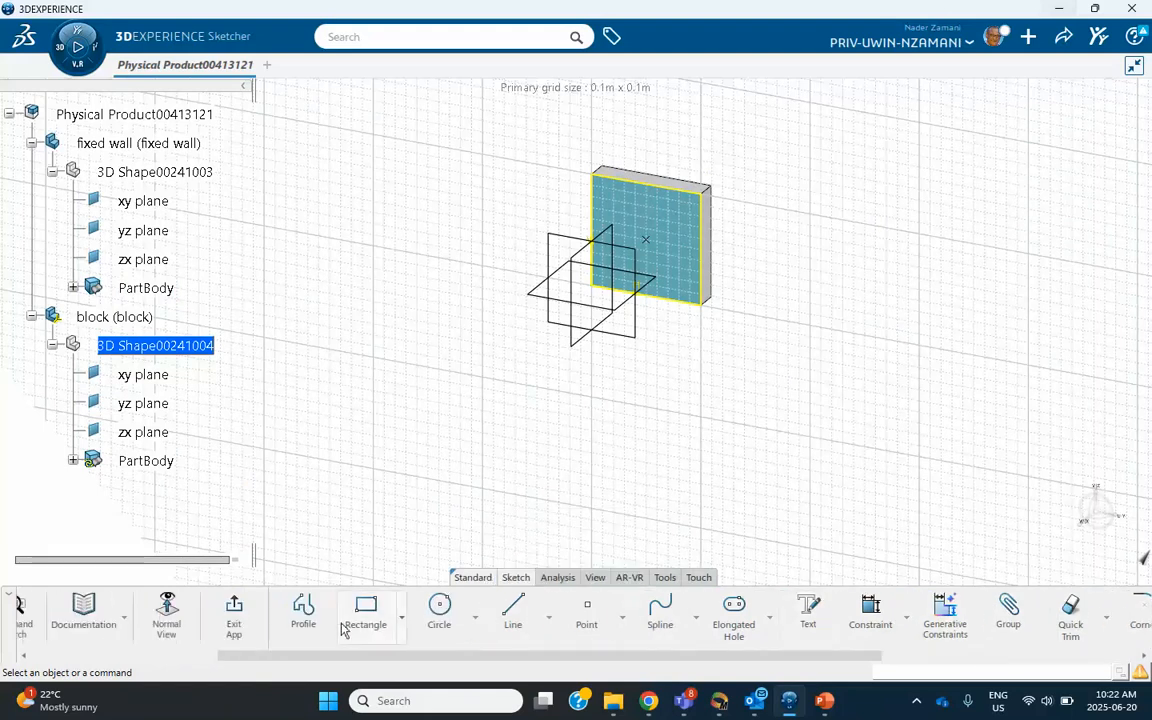
left_click(235, 610)
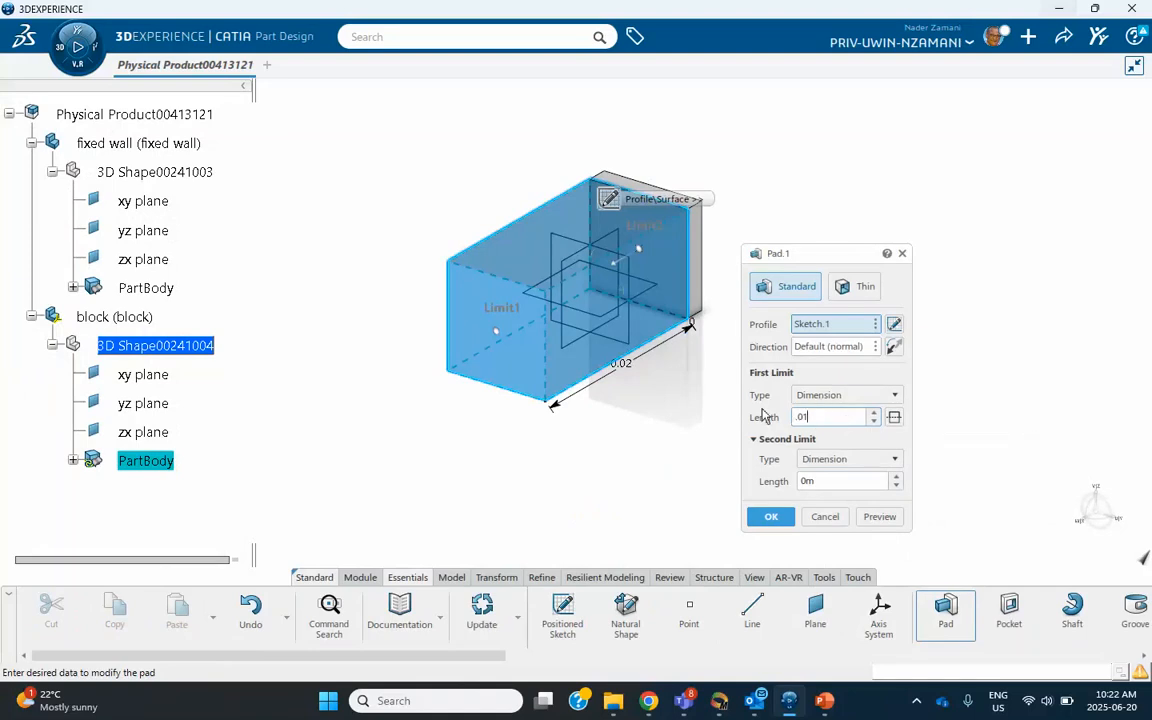
key("Return")
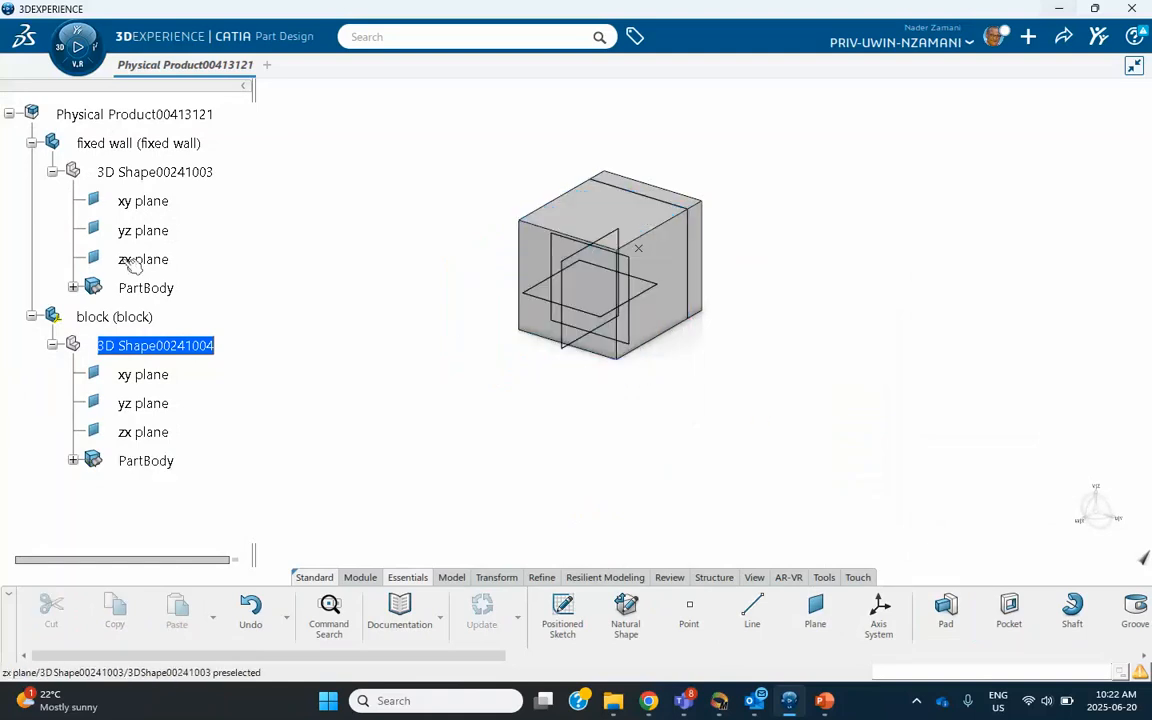
- Change the block part's graphic colour to orange in its properties
right_click(128, 315)
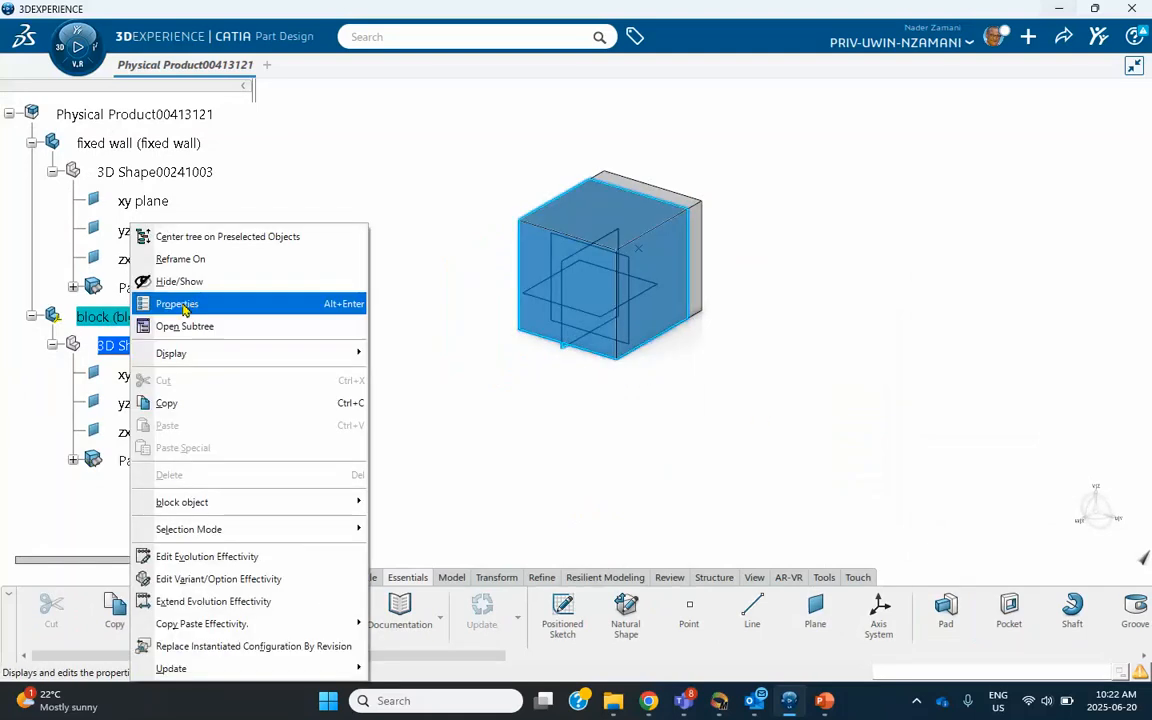
left_click(192, 303)
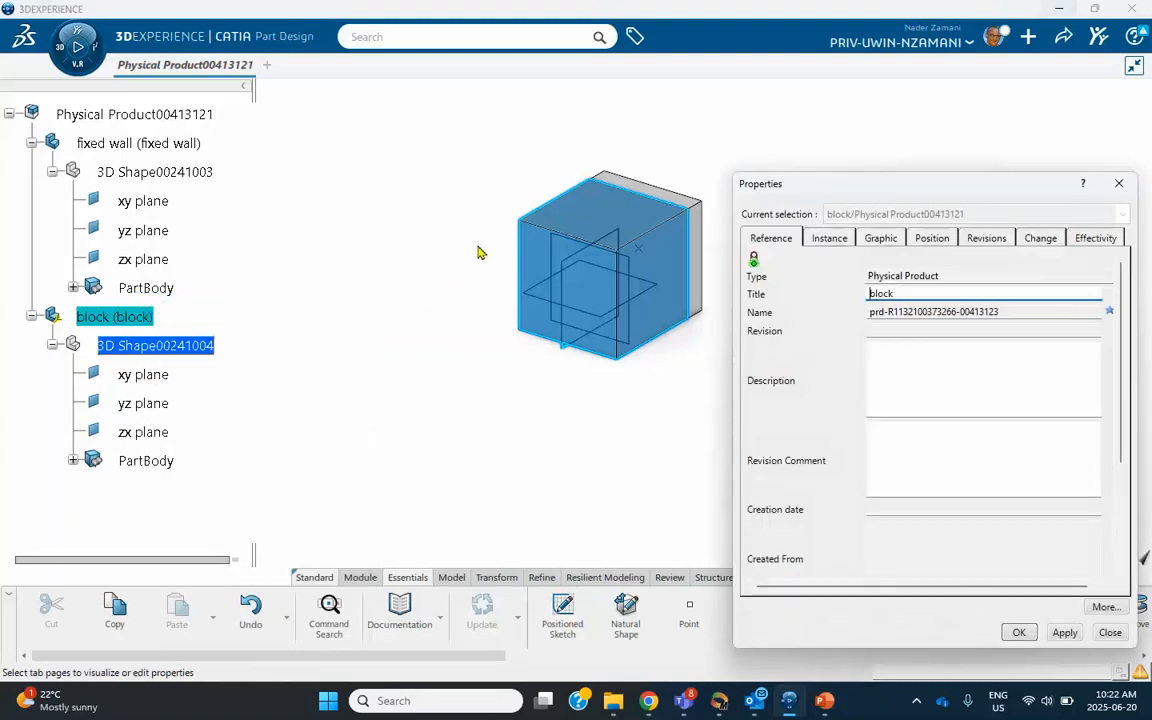
left_click(876, 239)
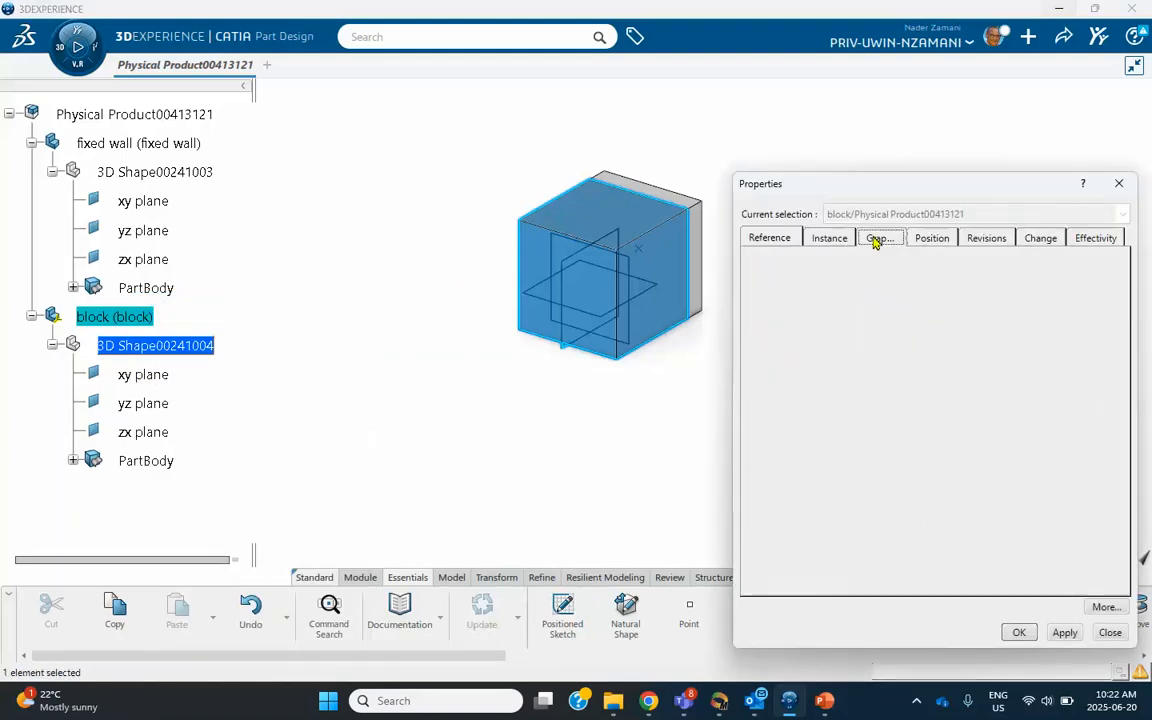
left_click(828, 295)
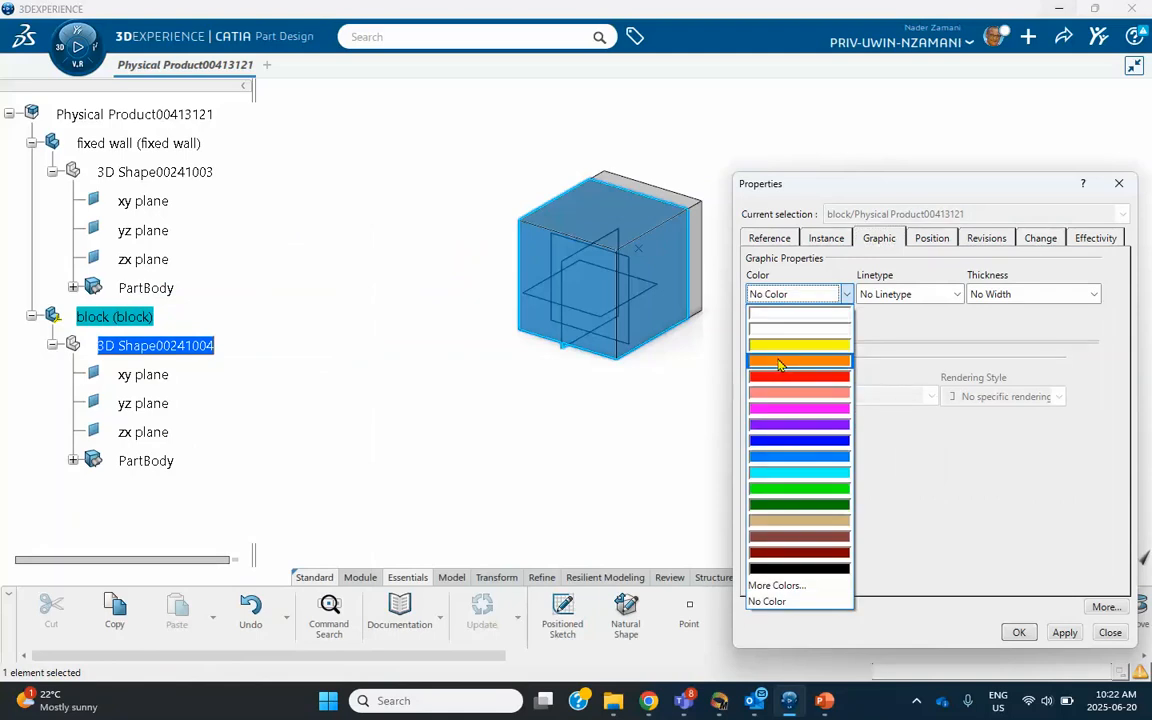
left_click(780, 362)
left_click(1019, 630)
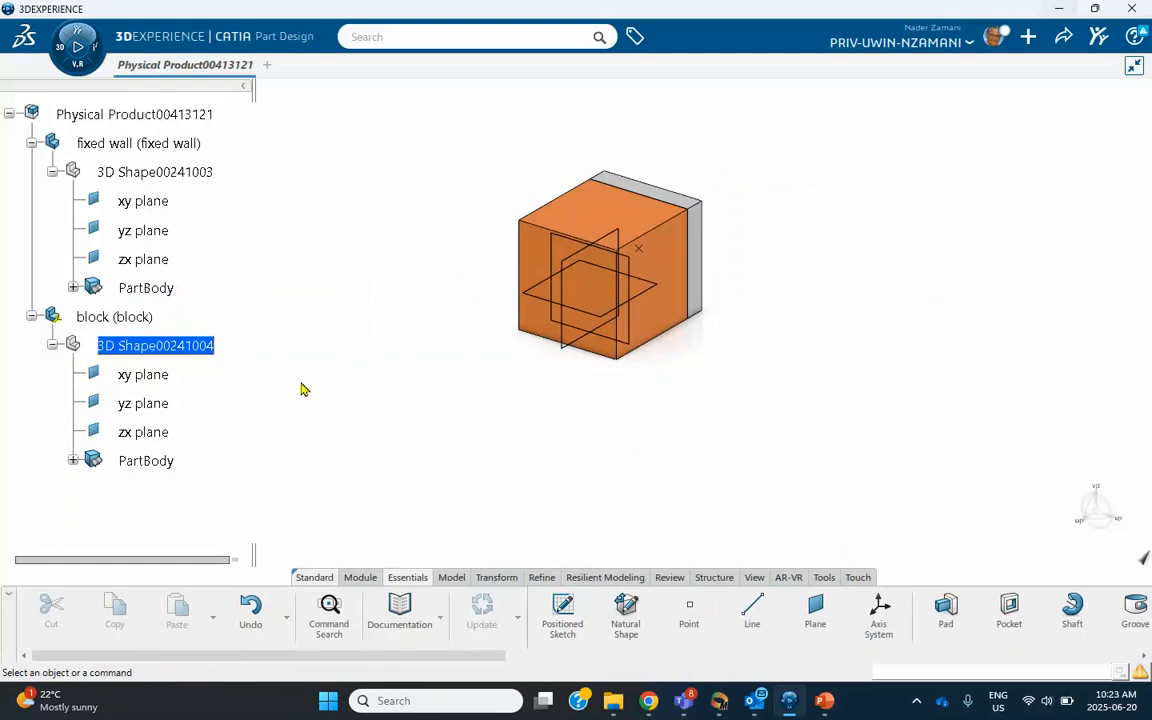
- Hide the fixed wall's pad and its reference point to expose the block's face behind the wall
middle_click_drag(753, 301, 368, 291)
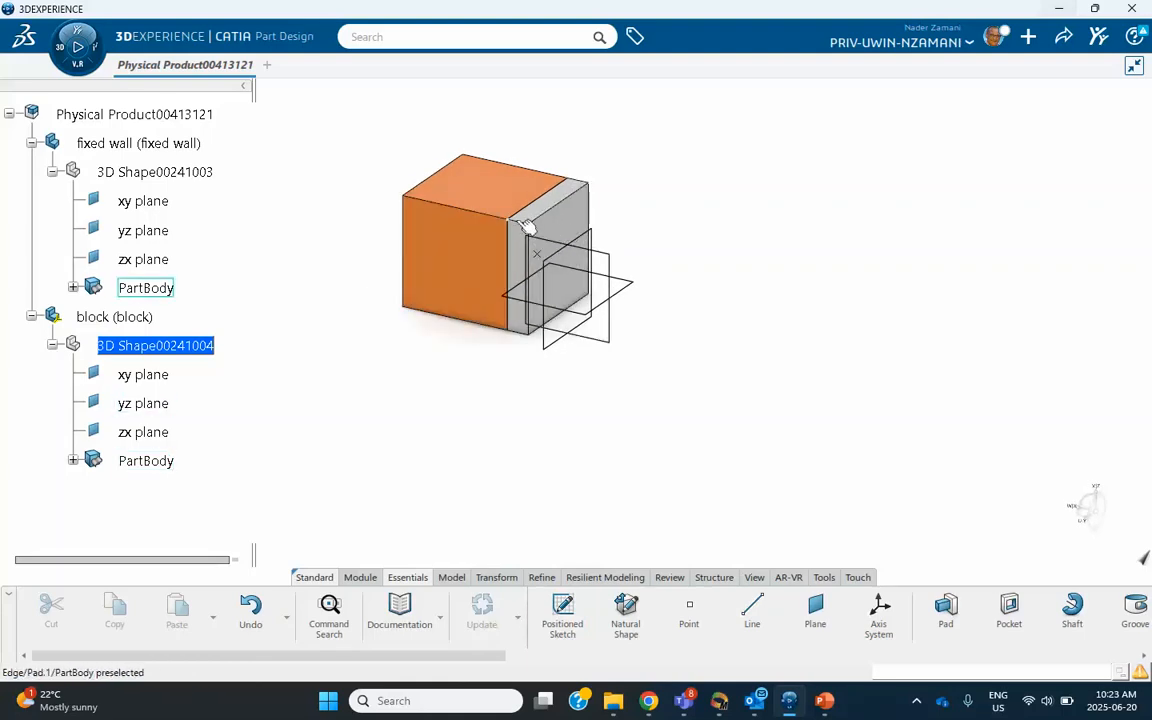
right_click(560, 226)
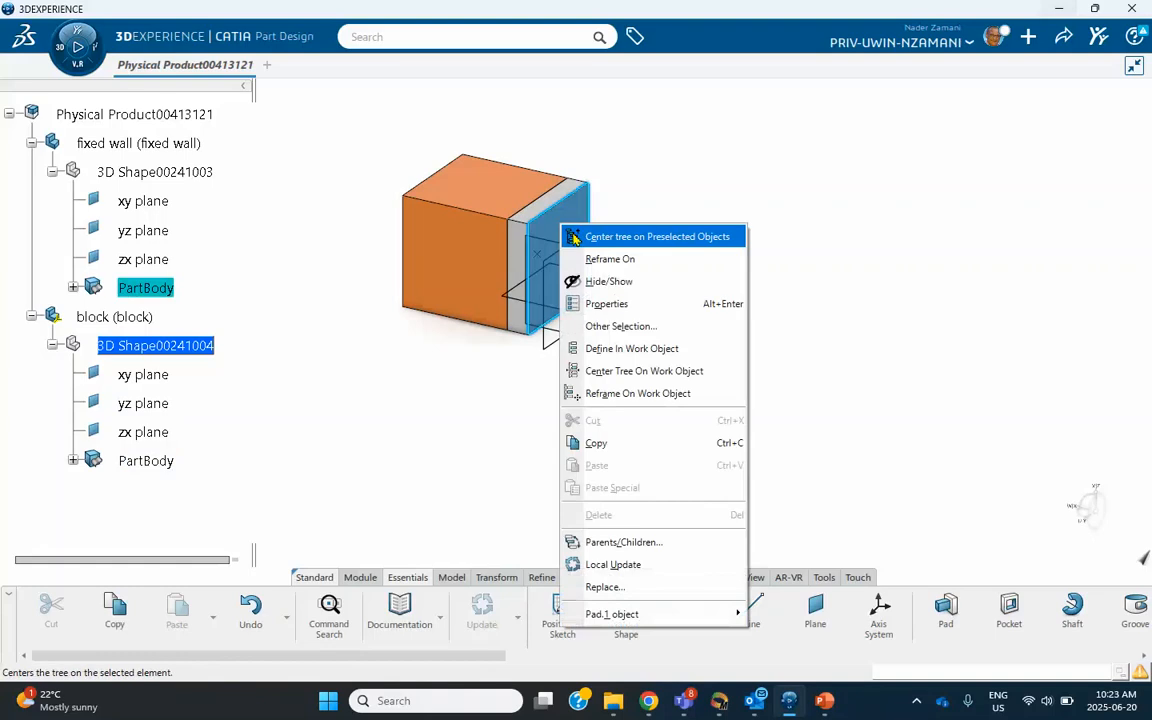
left_click(601, 282)
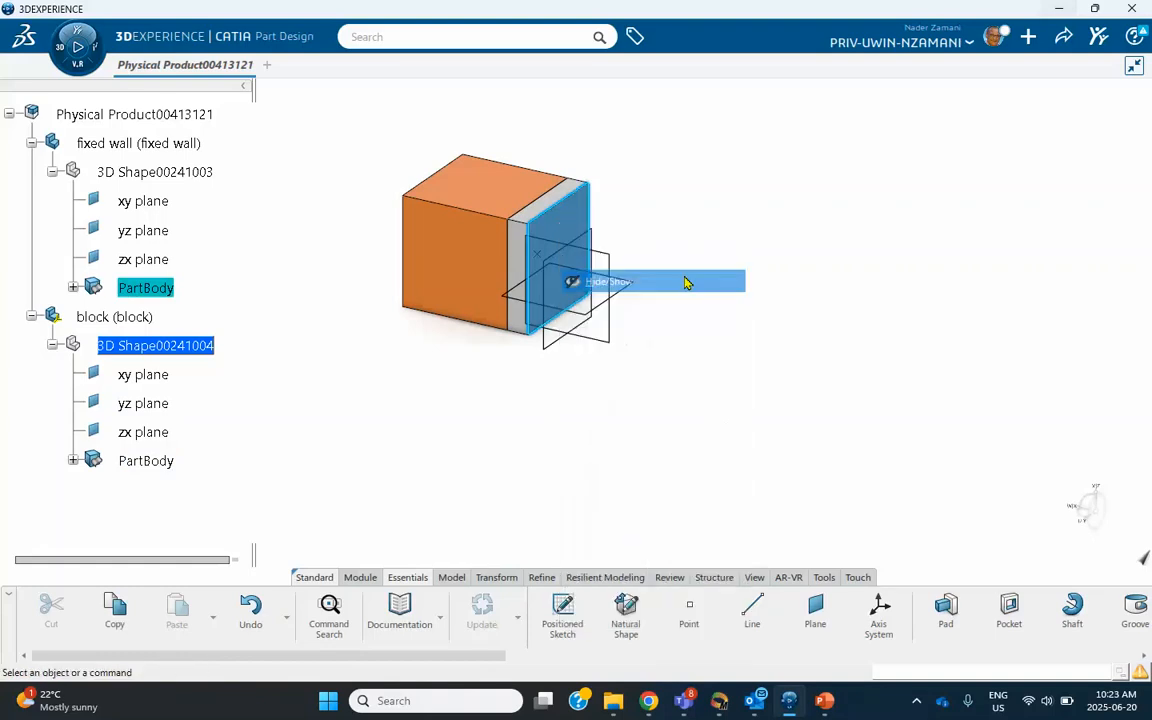
right_click(546, 259)
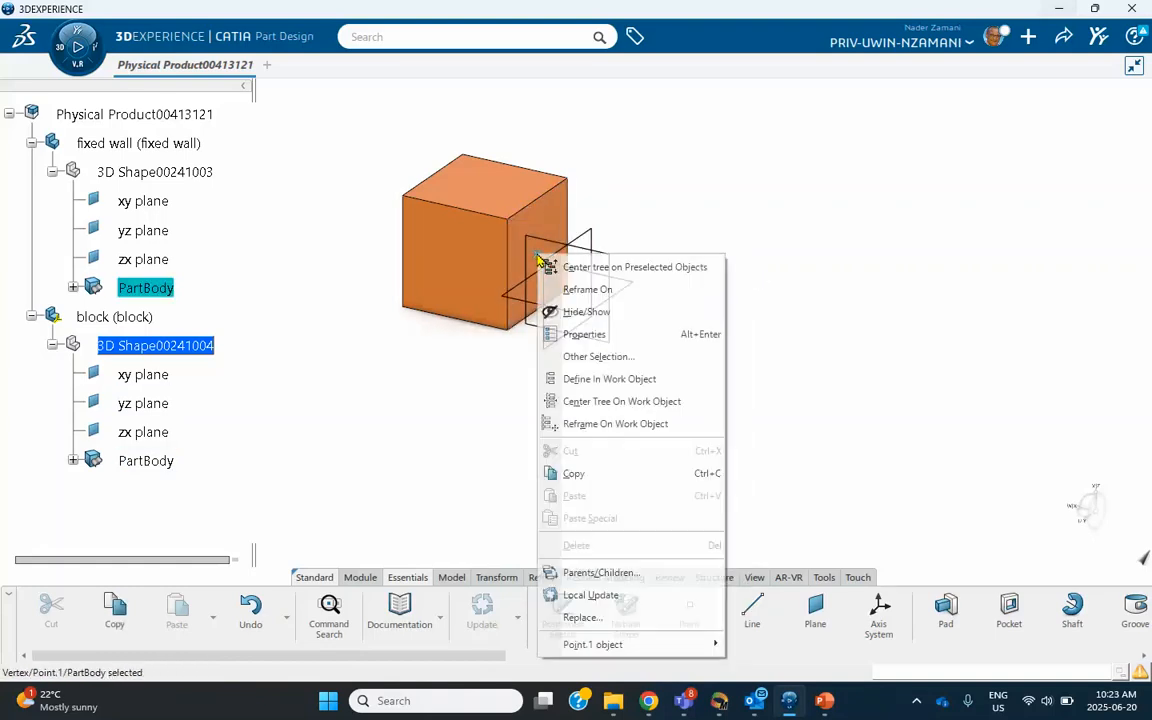
left_click(616, 313)
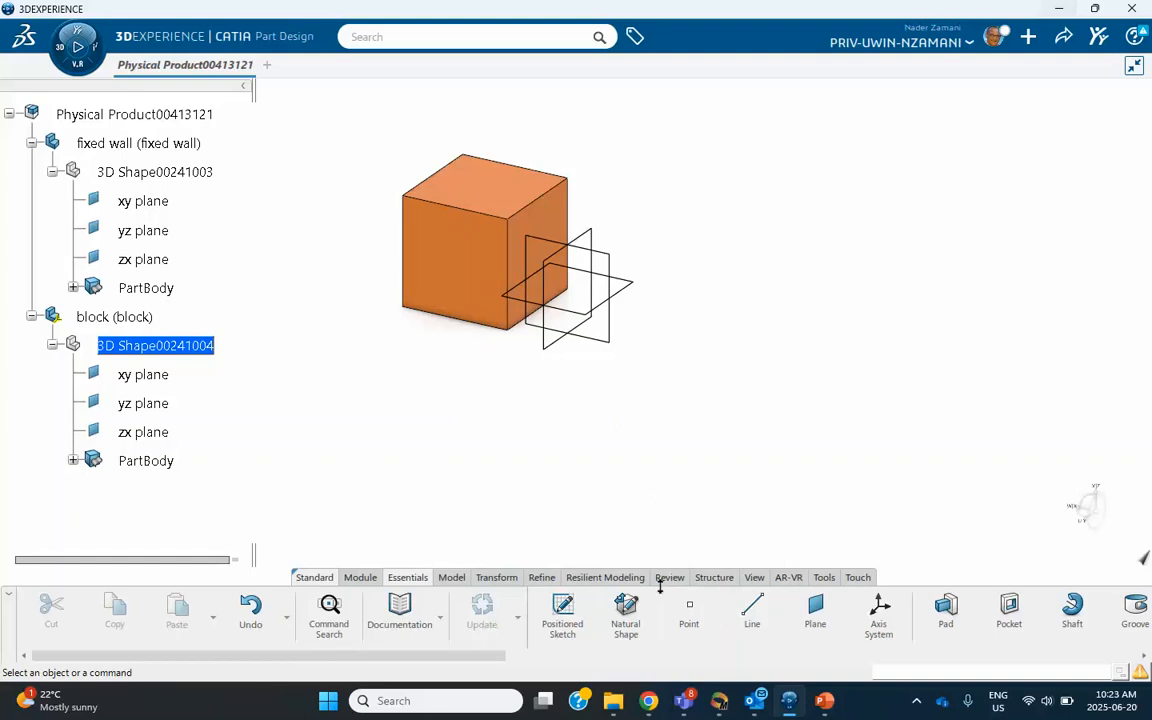
- Create a Center of gravity point on the block's face that touches the fixed wall
left_click(689, 608)
left_click(806, 140)
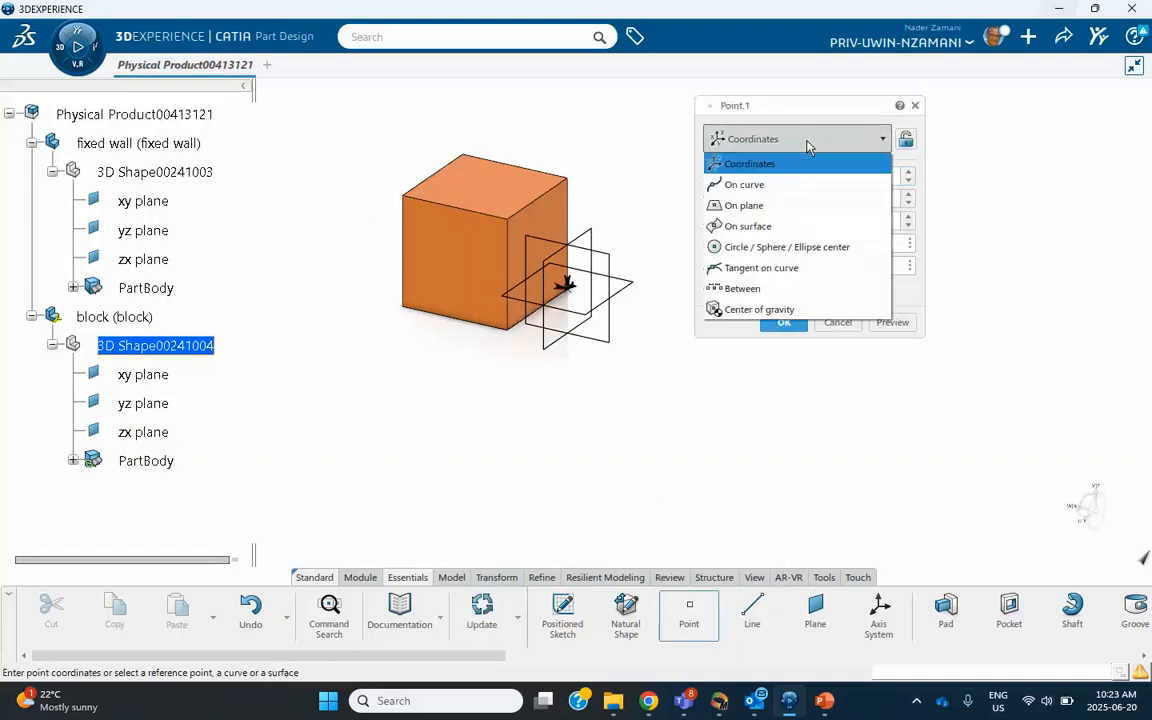
left_click(757, 309)
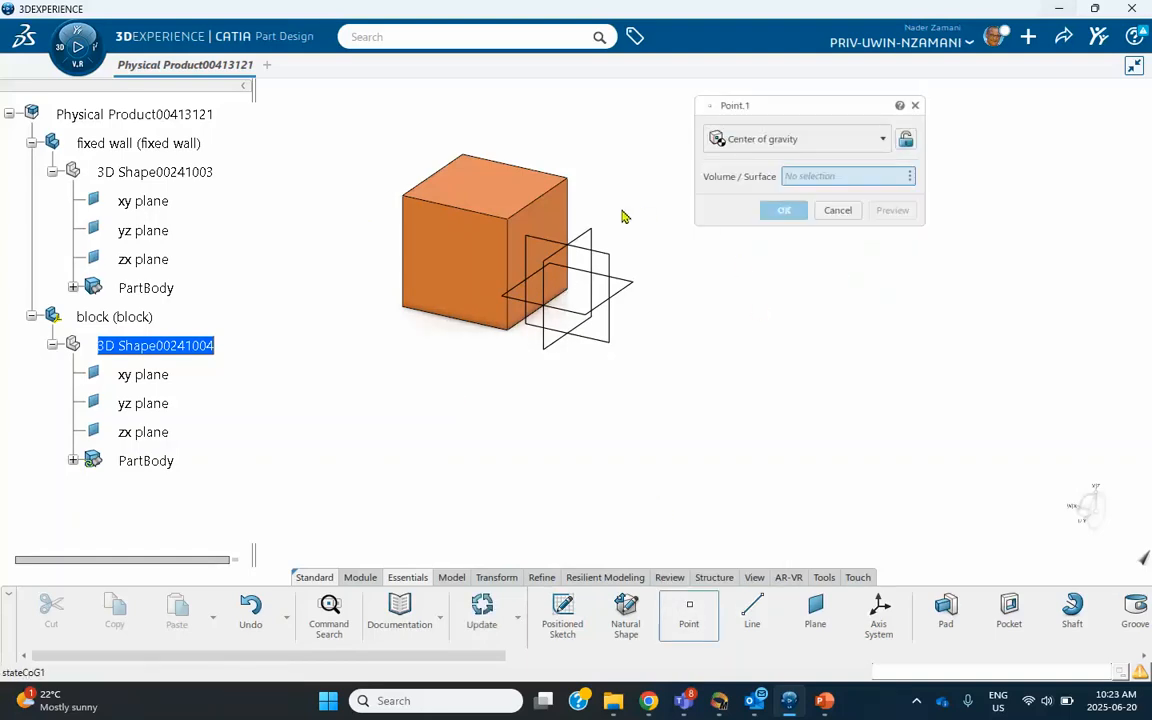
left_click(535, 258)
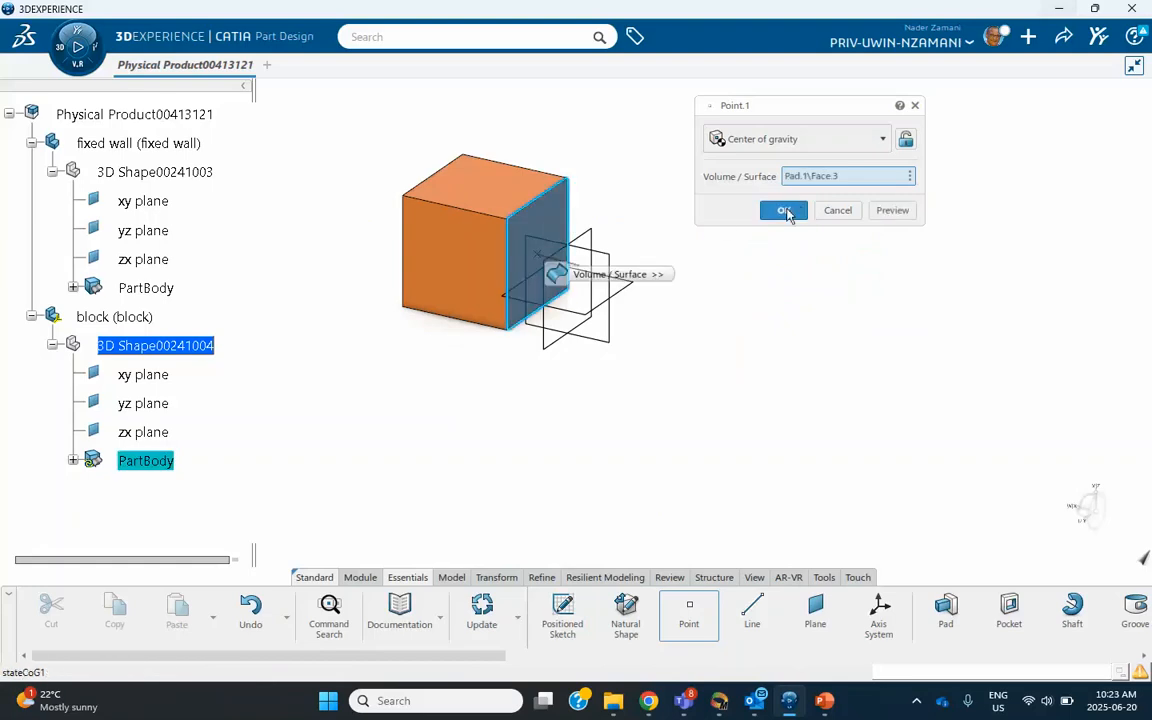
left_click(784, 210)
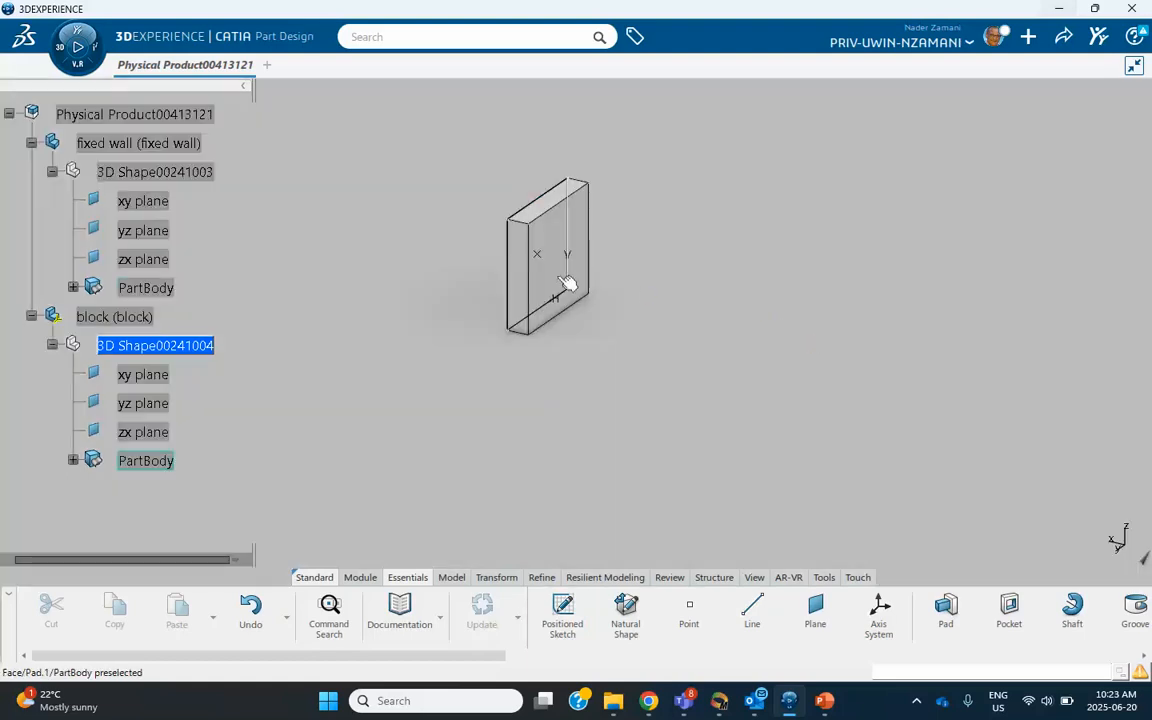
- Bring the fixed wall's pad and its reference point back from the hidden space and return to the visible space
right_click(550, 284)
left_click(586, 312)
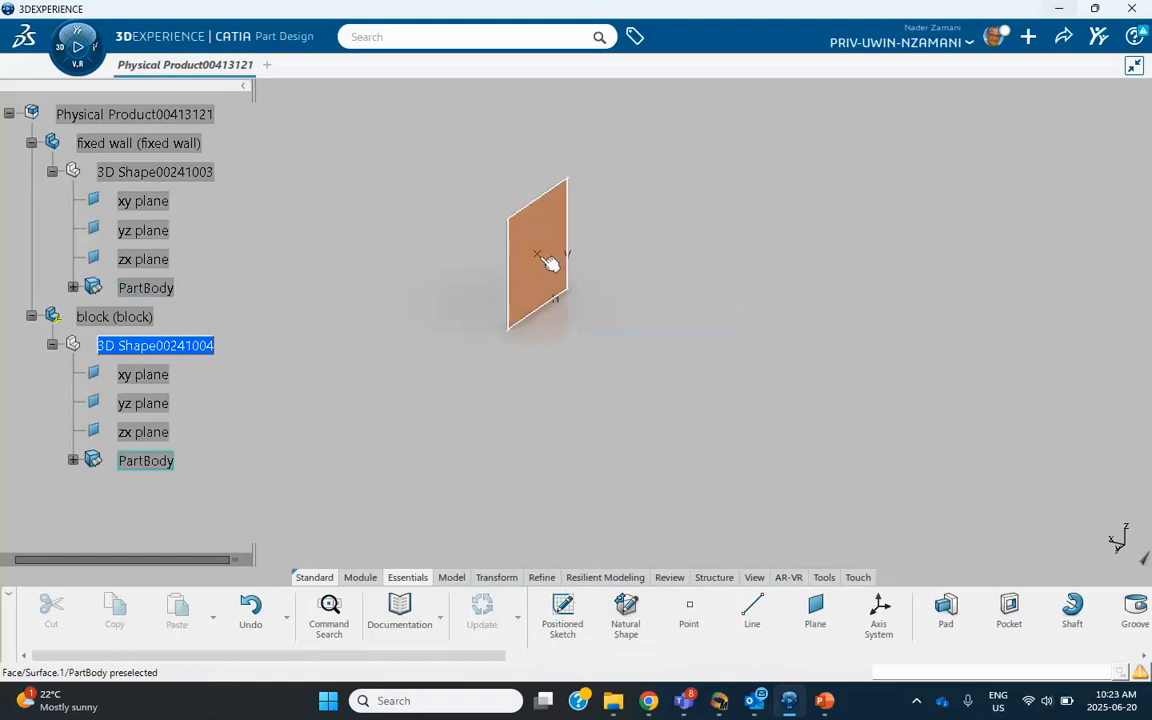
right_click(541, 257)
left_click(680, 236)
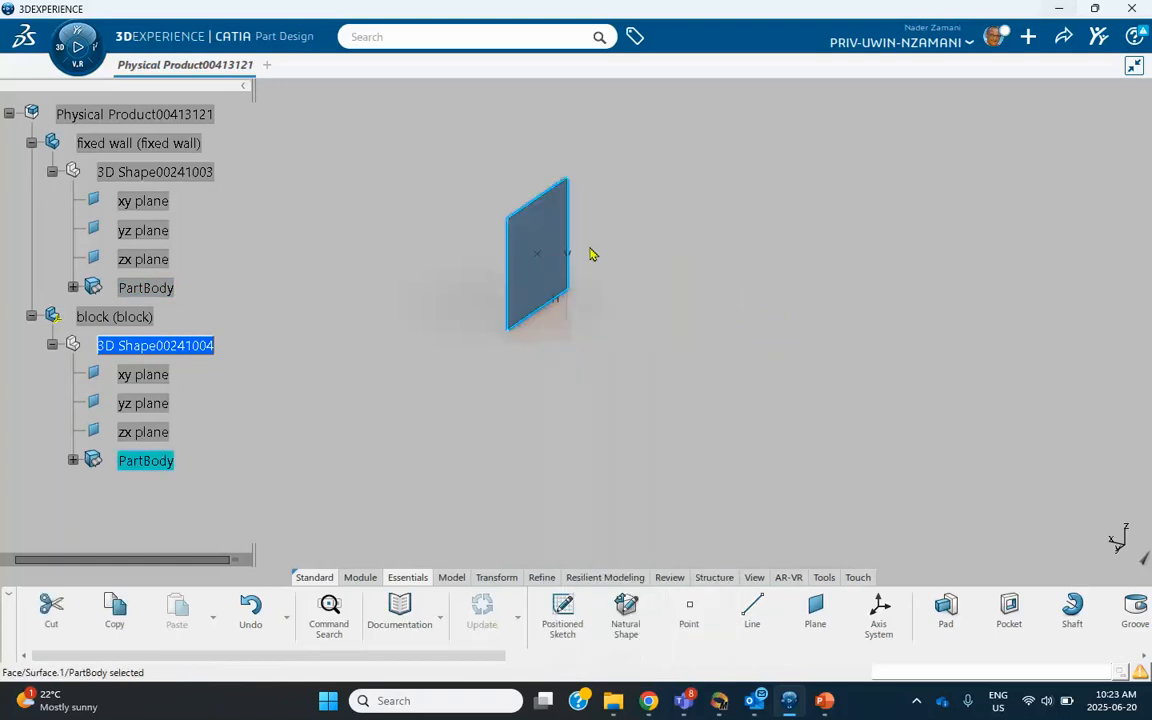
right_click(545, 258)
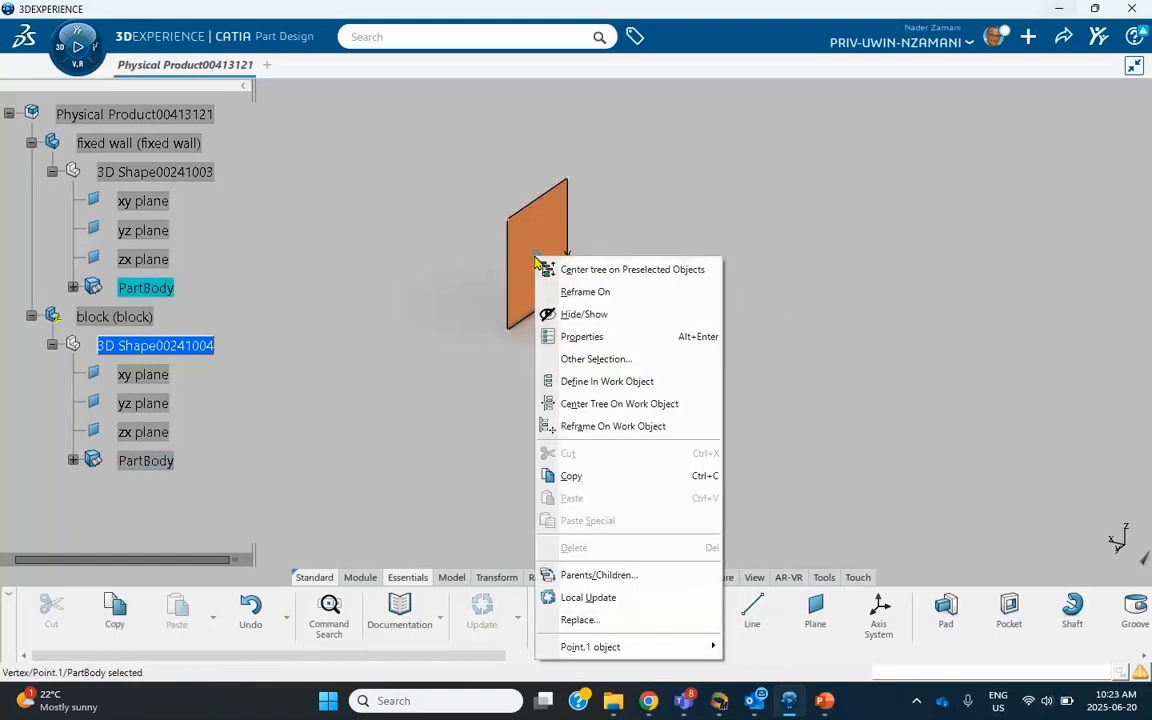
left_click(586, 318)
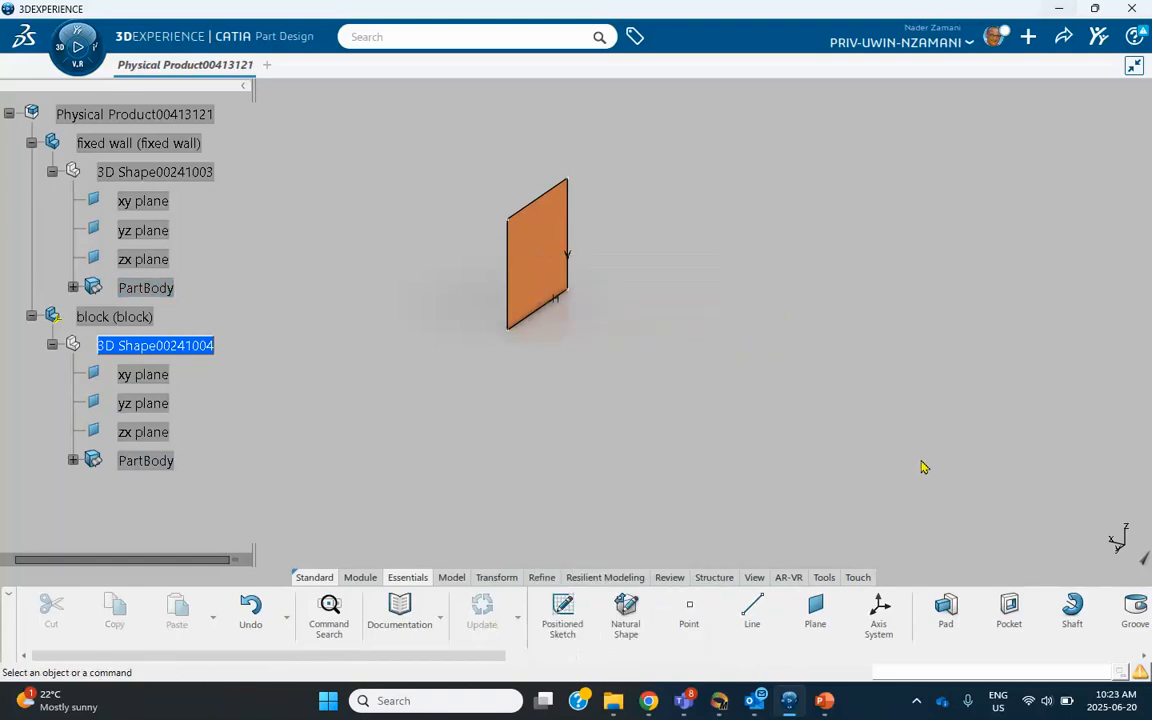
left_click(1118, 551)
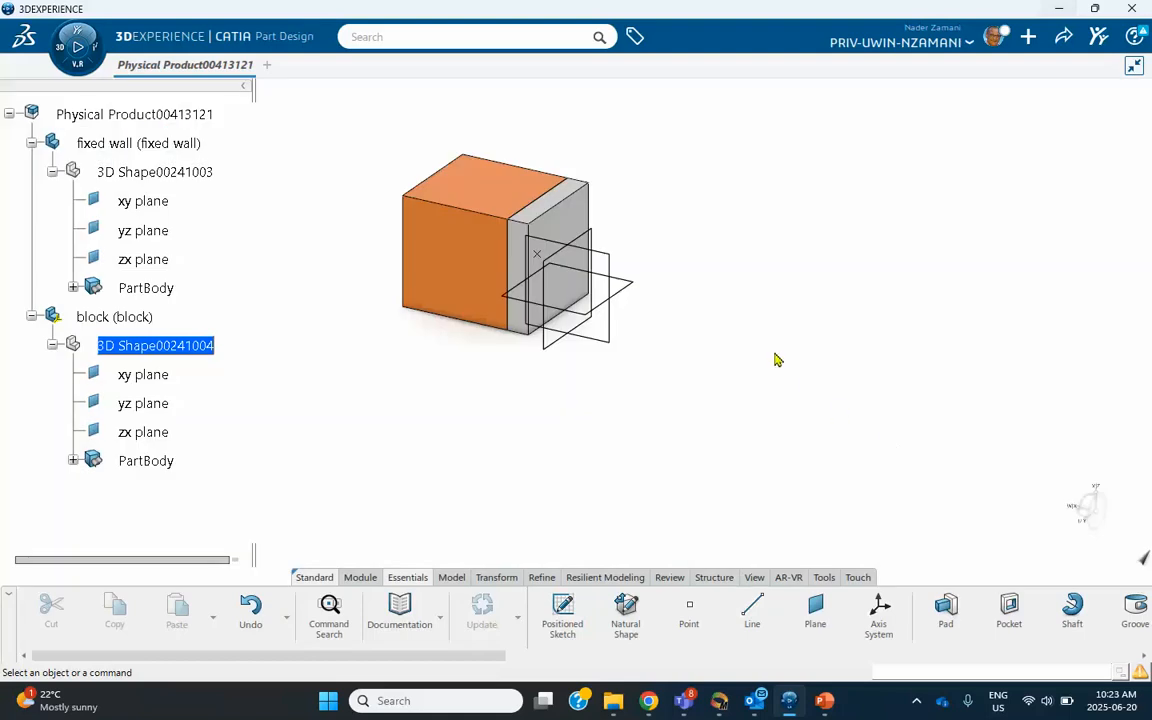
- Hide only the fixed wall's pad so the block's wall-side face can be selected
middle_click_drag(747, 358, 918, 411)
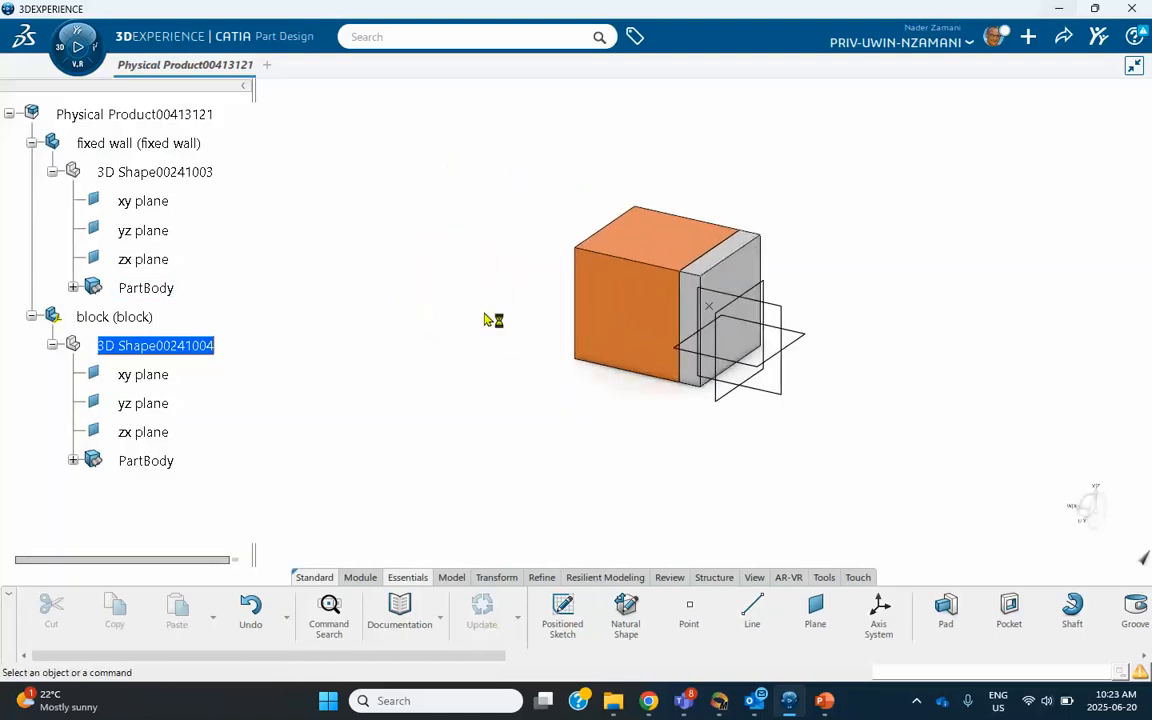
middle_click_drag(594, 363, 805, 375)
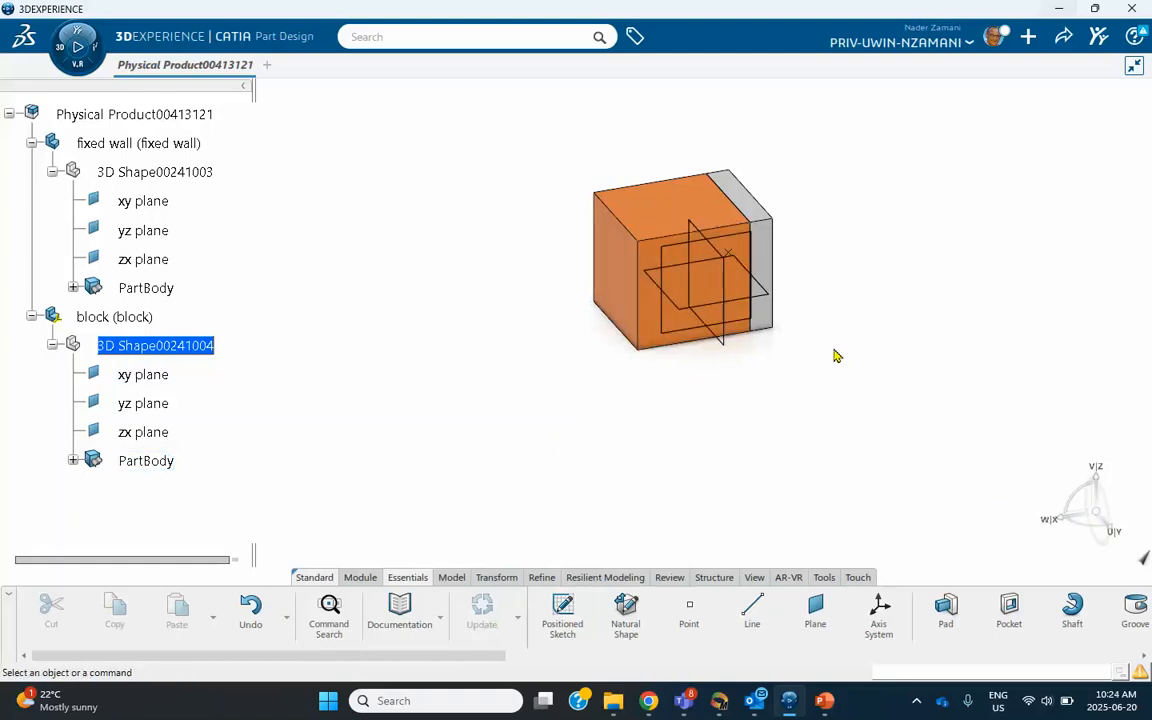
middle_click_drag(855, 339, 638, 328)
middle_click_drag(828, 321, 761, 270)
scroll(766, 231, "up", 3)
right_click(719, 213)
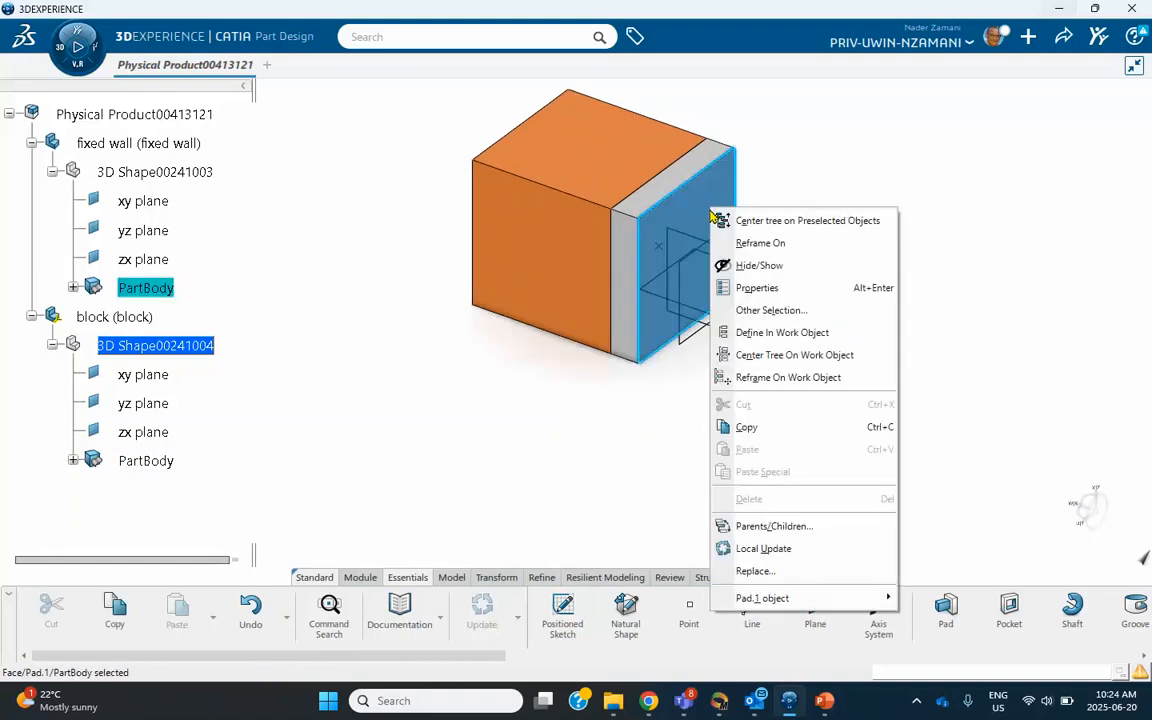
left_click(748, 262)
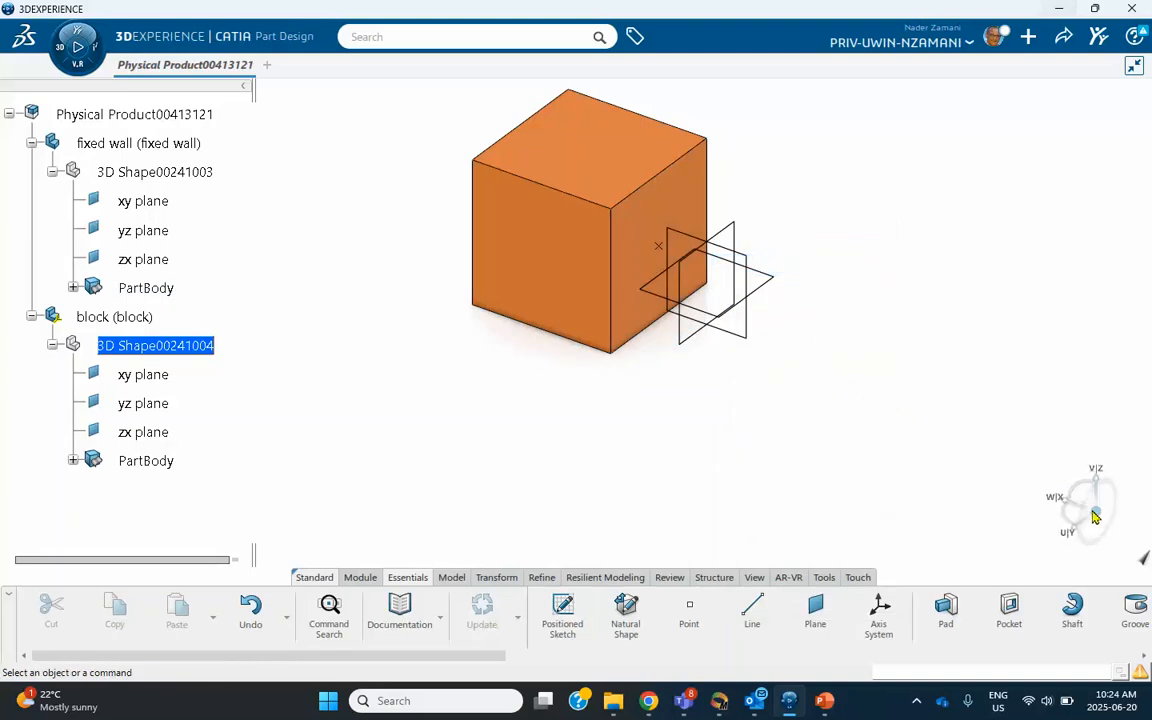
- Activate the root physical product for assembly-level work
scroll(122, 300, "up", 3)
double_click(155, 404)
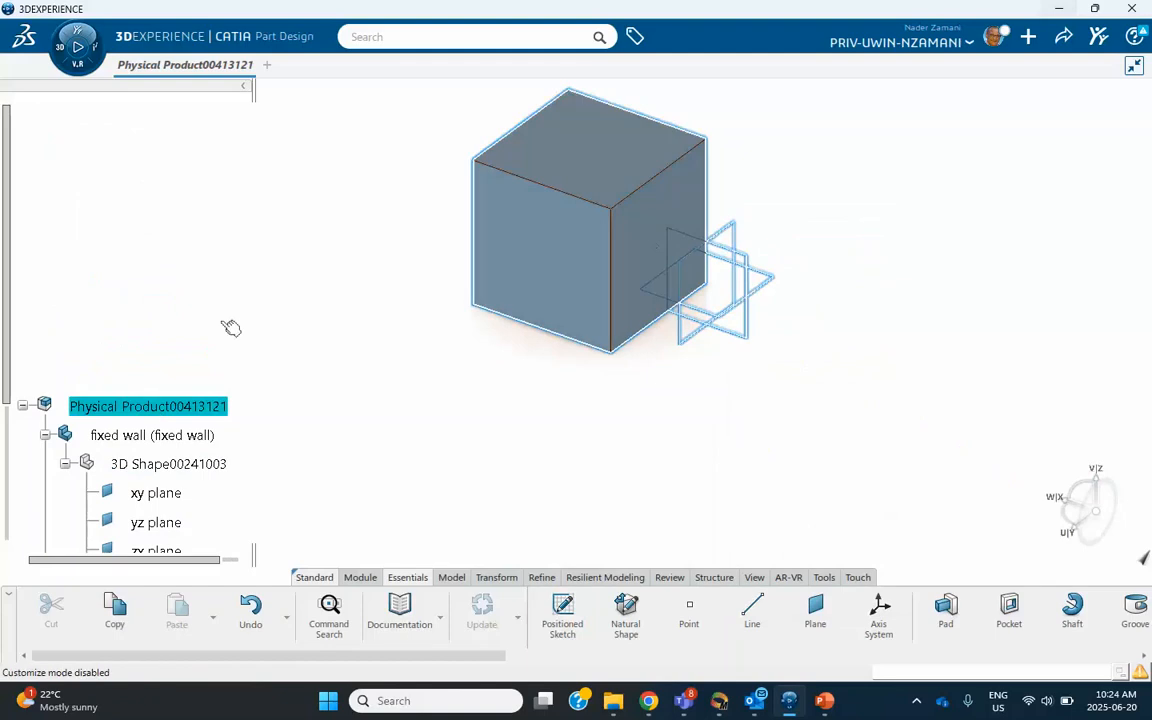
scroll(233, 305, "down", 2)
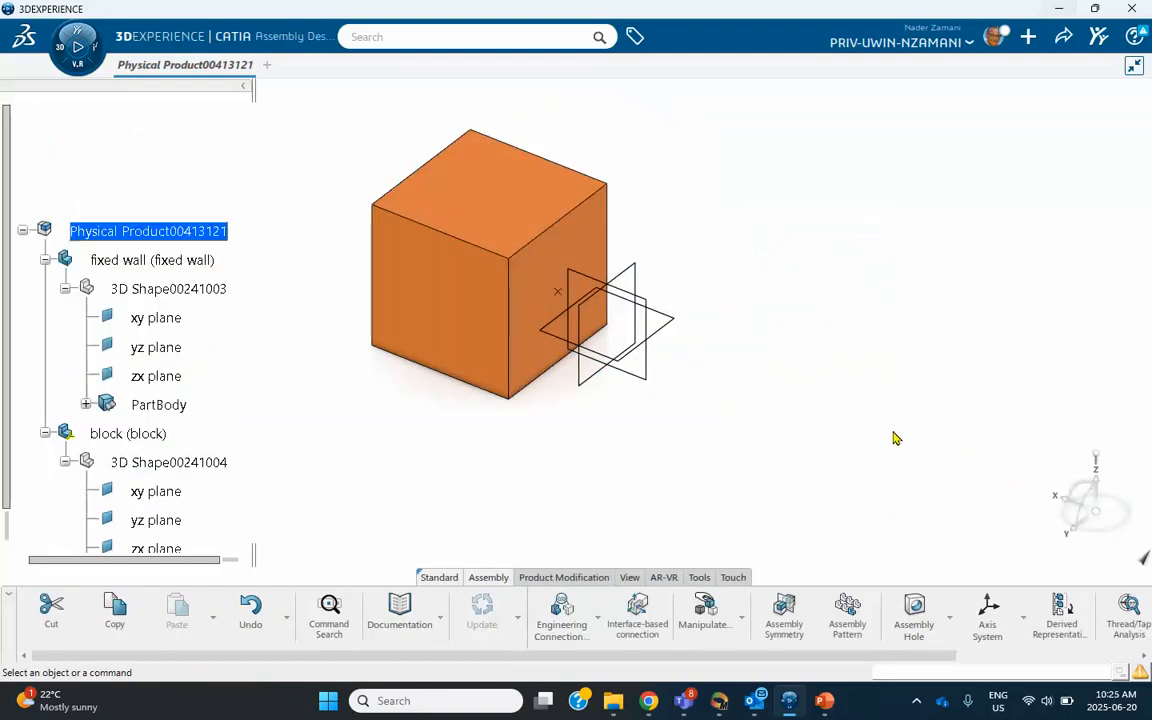
- Attach the manipulation robot to the block's wall-side face and shift the block 0.05 m away from the wall using the W translation increment
left_click_drag(1096, 517, 600, 243)
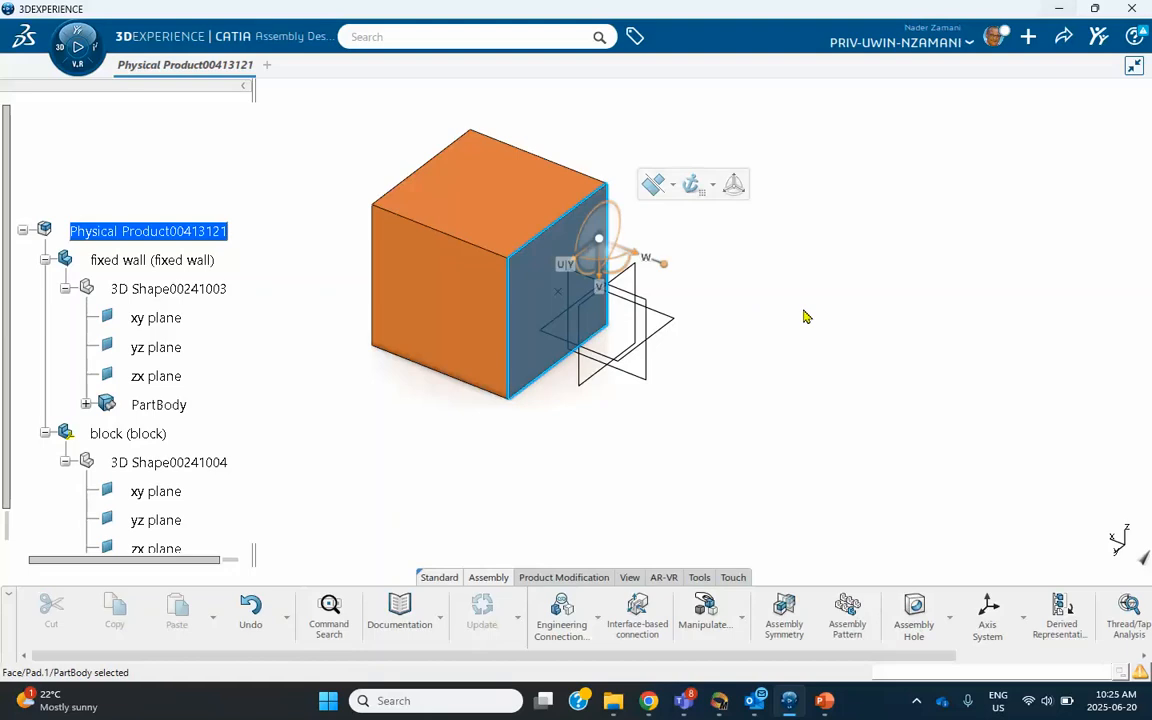
double_click(638, 264)
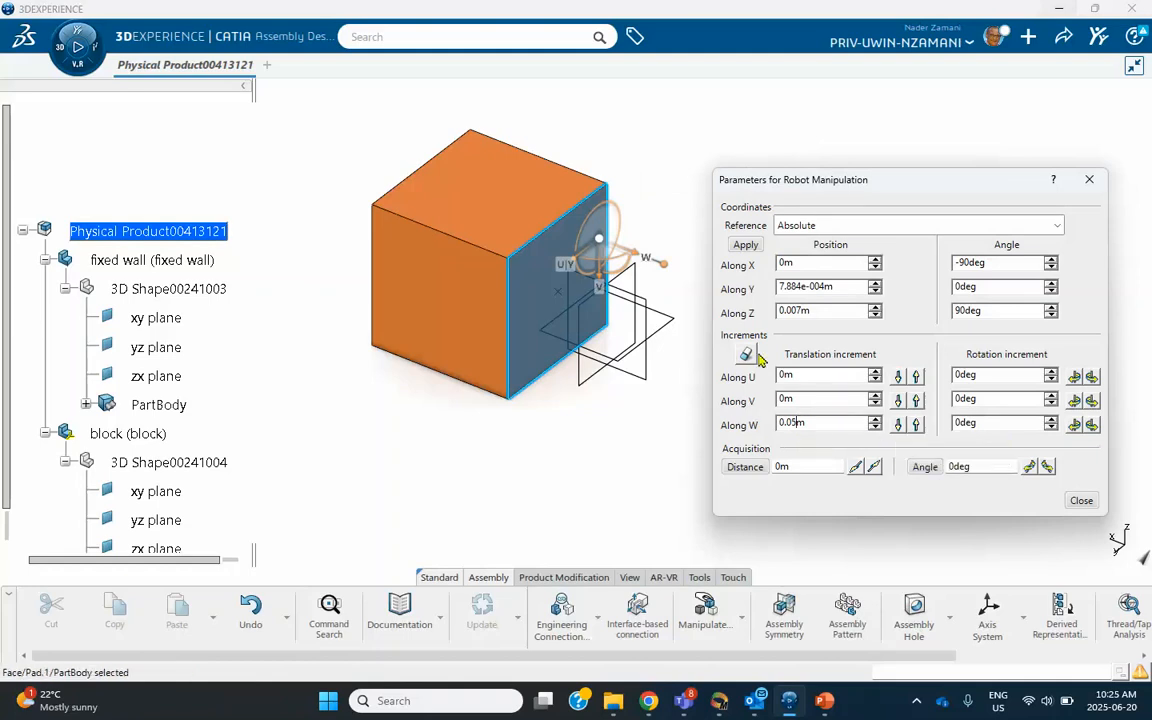
left_click(917, 425)
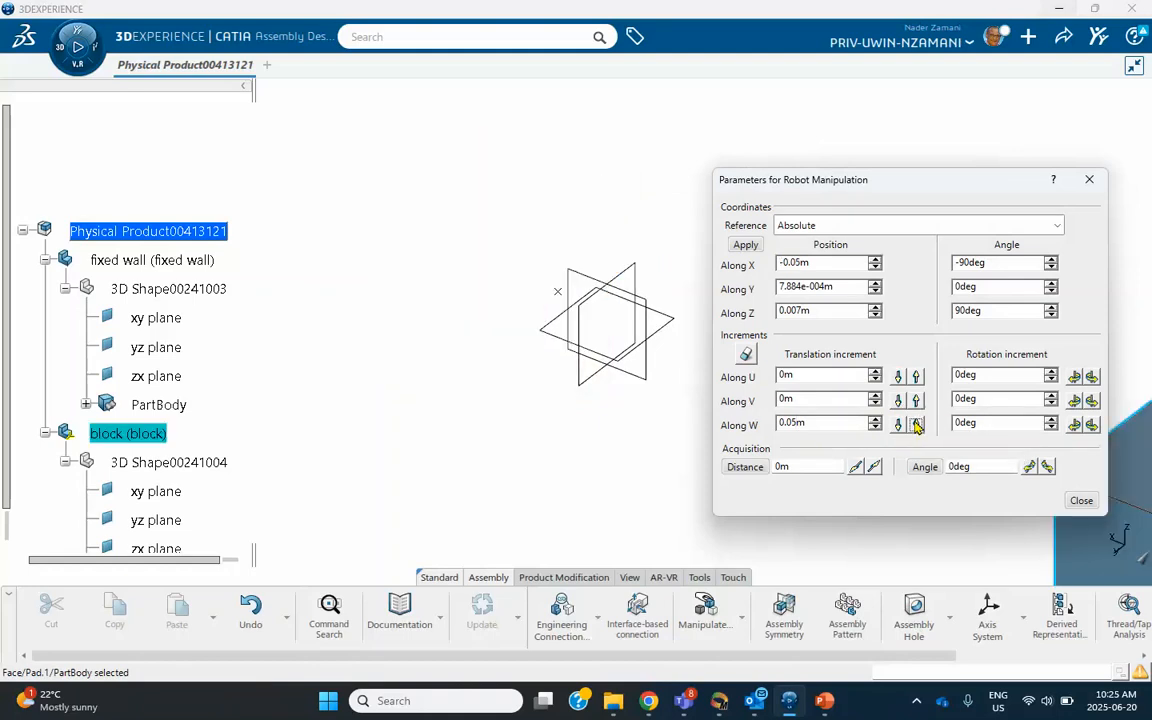
left_click(900, 425)
left_click(900, 425)
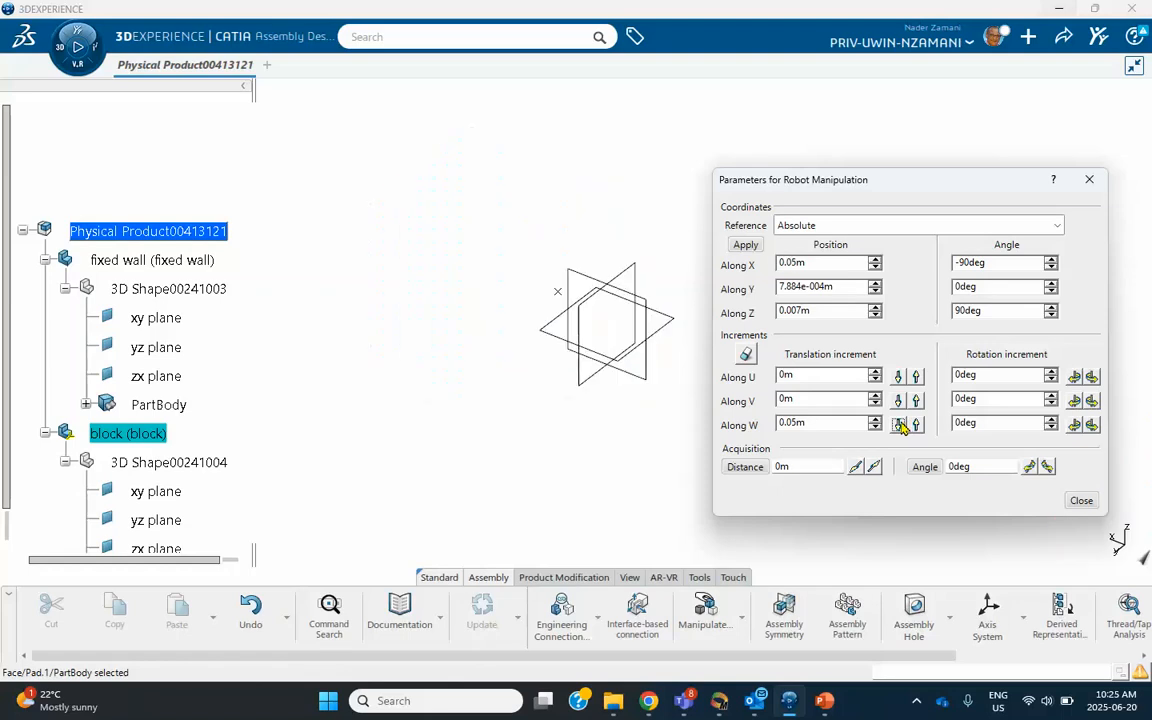
left_click(463, 337)
middle_click_drag(474, 327, 566, 456)
left_click(463, 329)
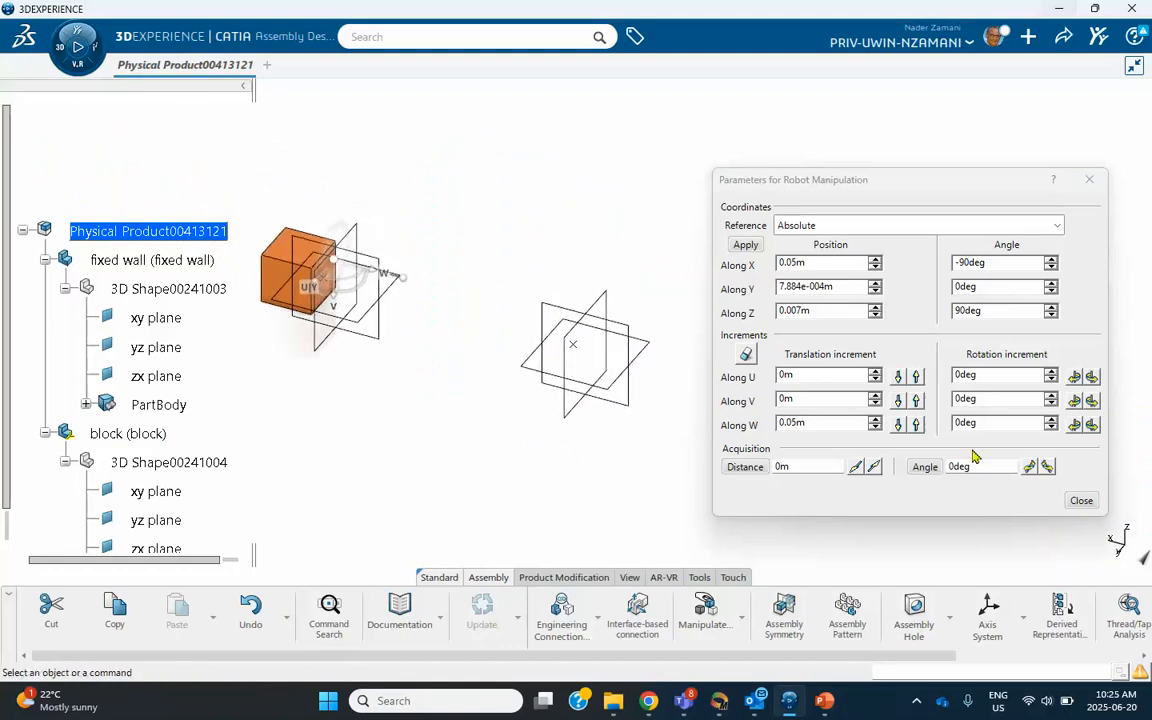
left_click(1081, 502)
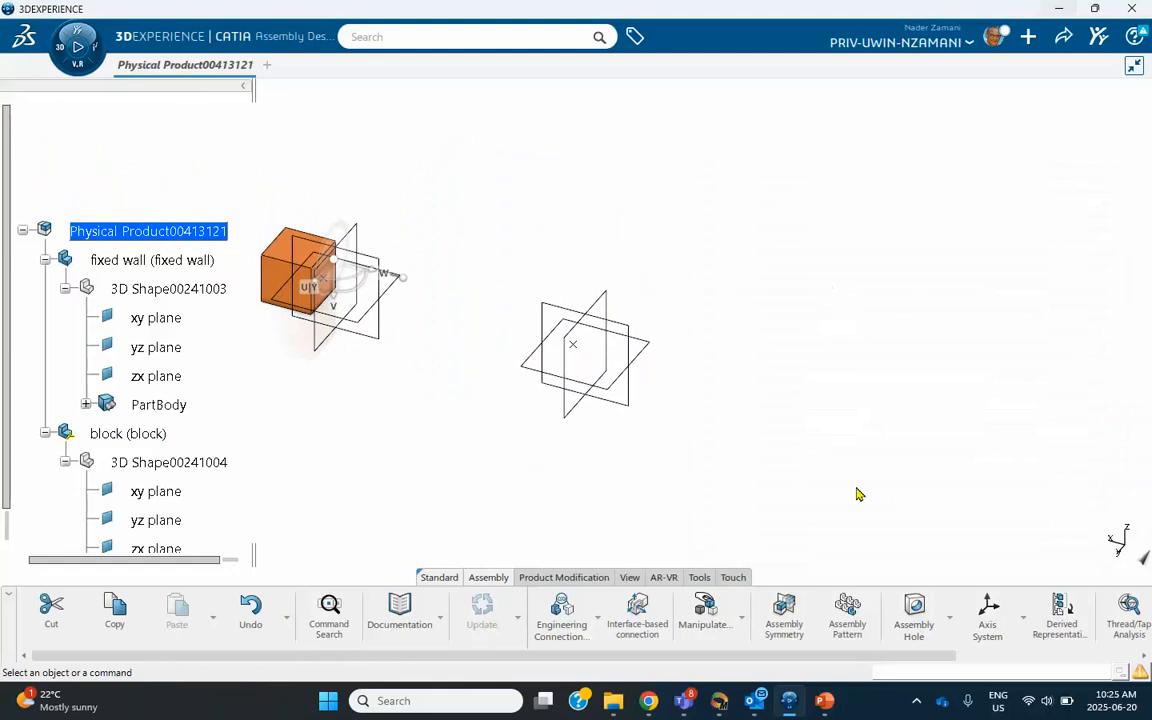
- Restore the hidden fixed wall pad to the visible space so both separated parts show
left_click(1147, 565)
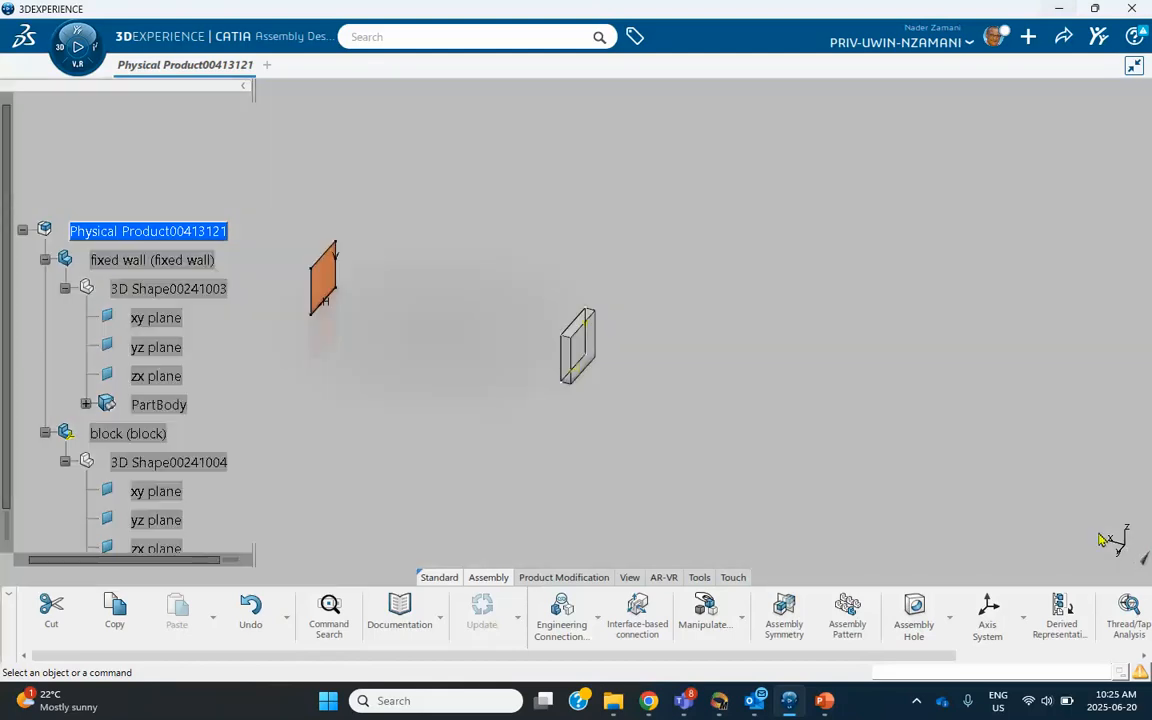
right_click(588, 348)
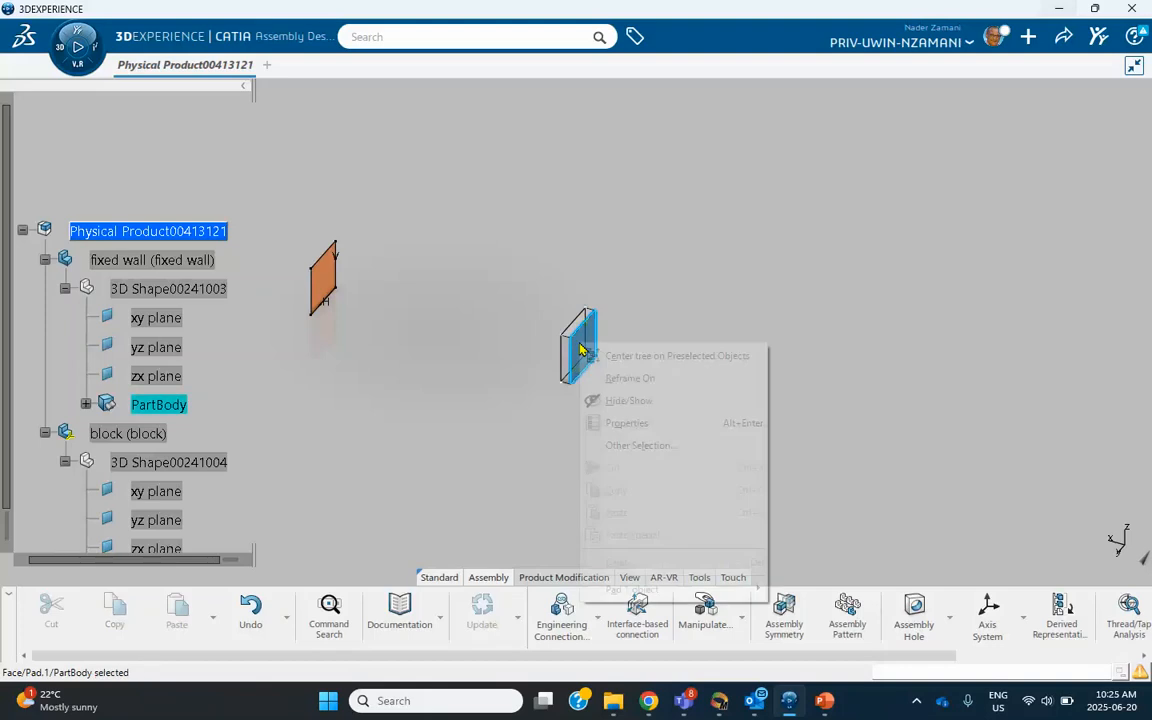
left_click(580, 361)
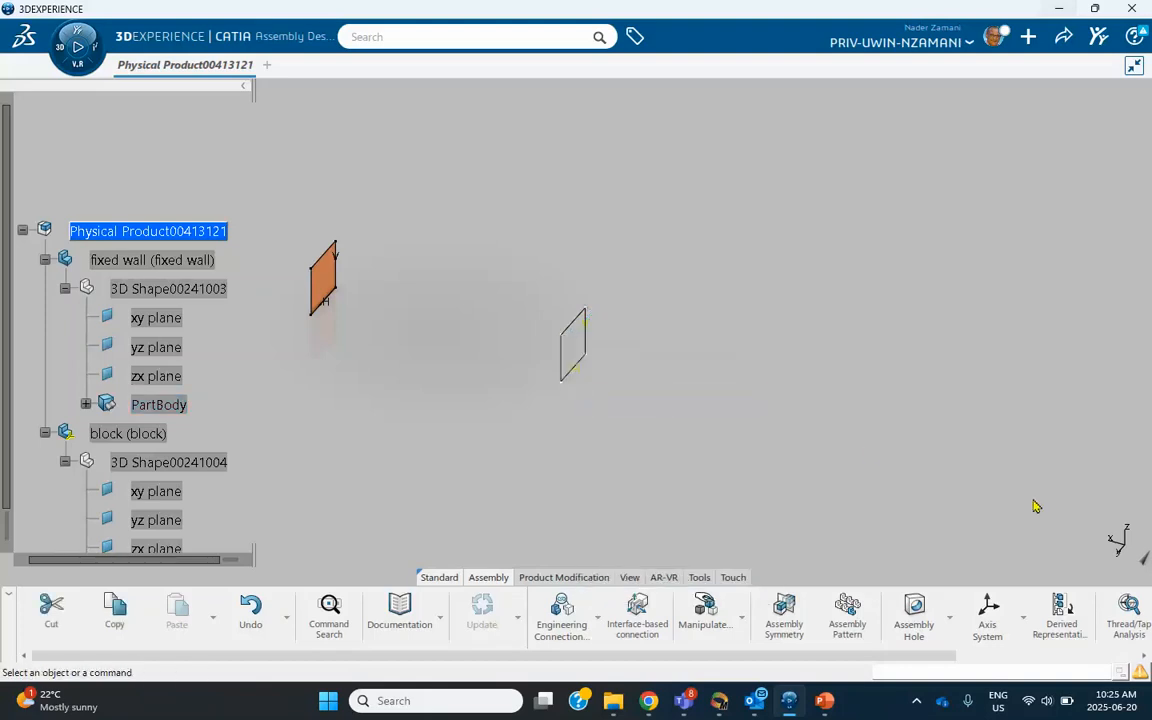
left_click(1147, 560)
middle_click_drag(712, 447, 615, 262)
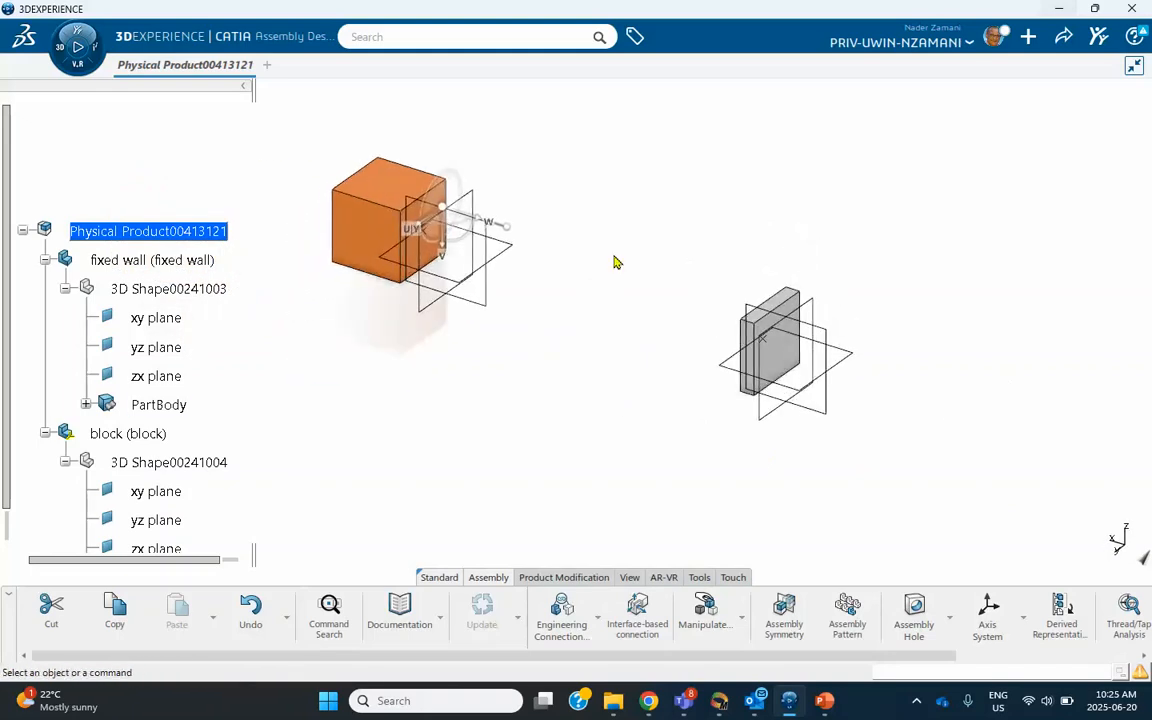
- Measure the minimum distance between the point on the block's wall-side face and the point on the fixed wall
left_click(699, 578)
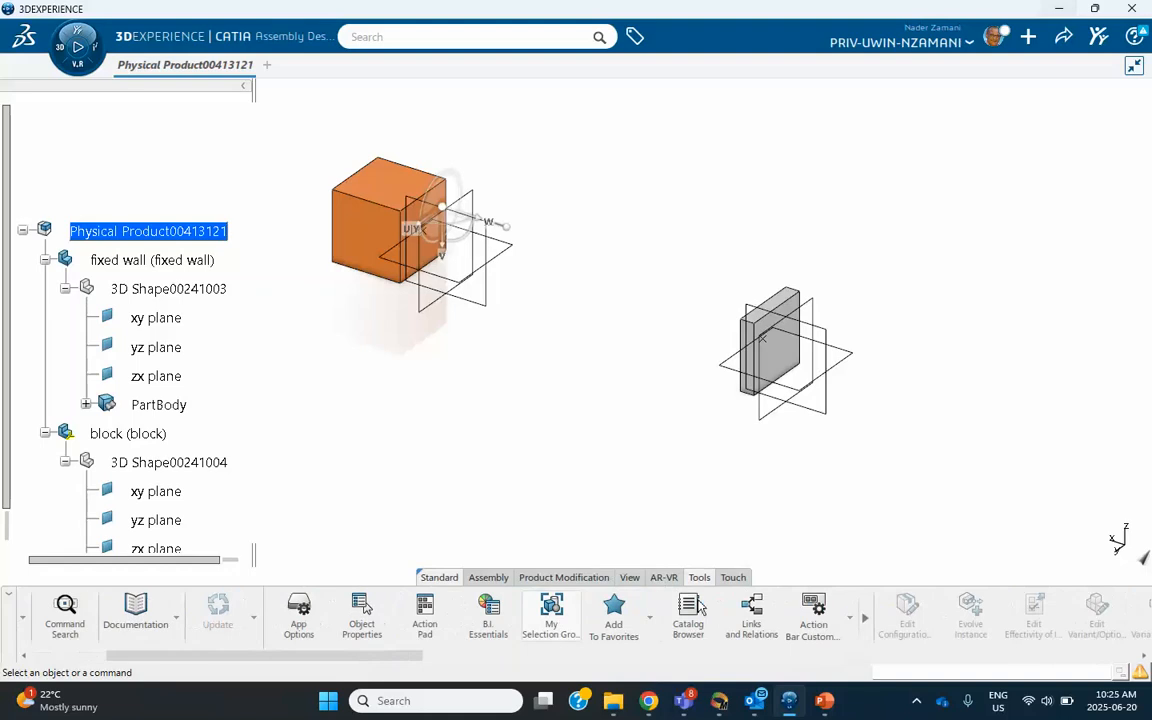
scroll(700, 603, "down", 12)
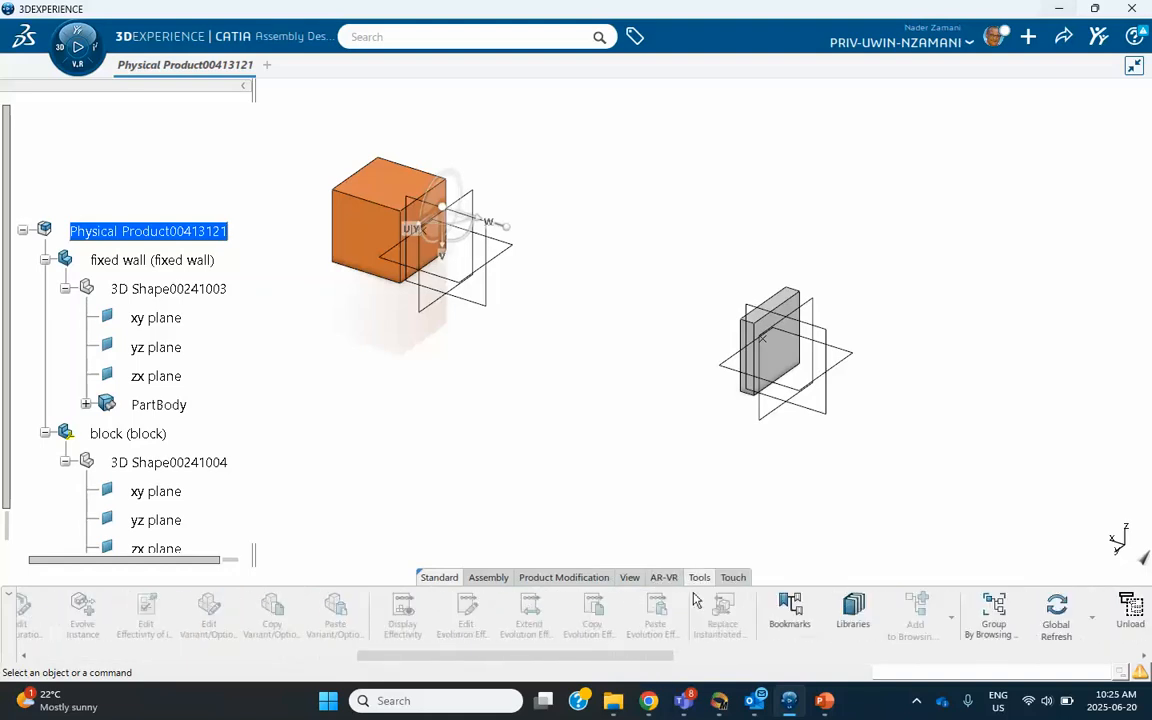
scroll(690, 603, "down", 12)
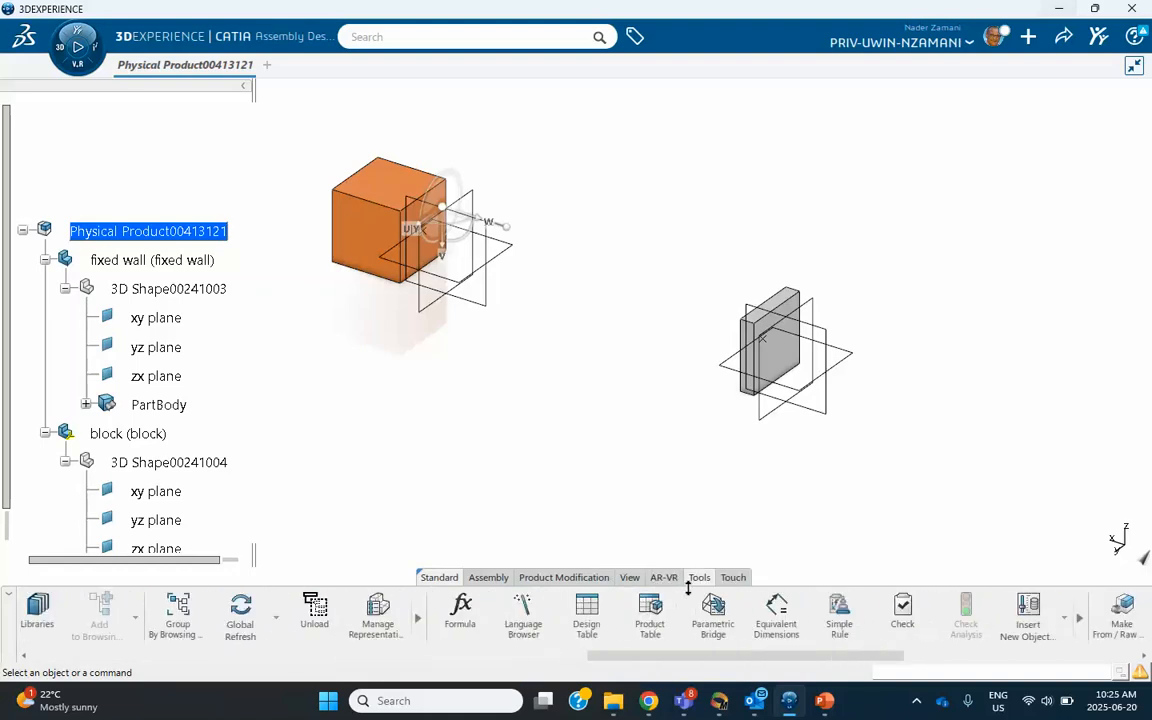
scroll(694, 600, "down", 4)
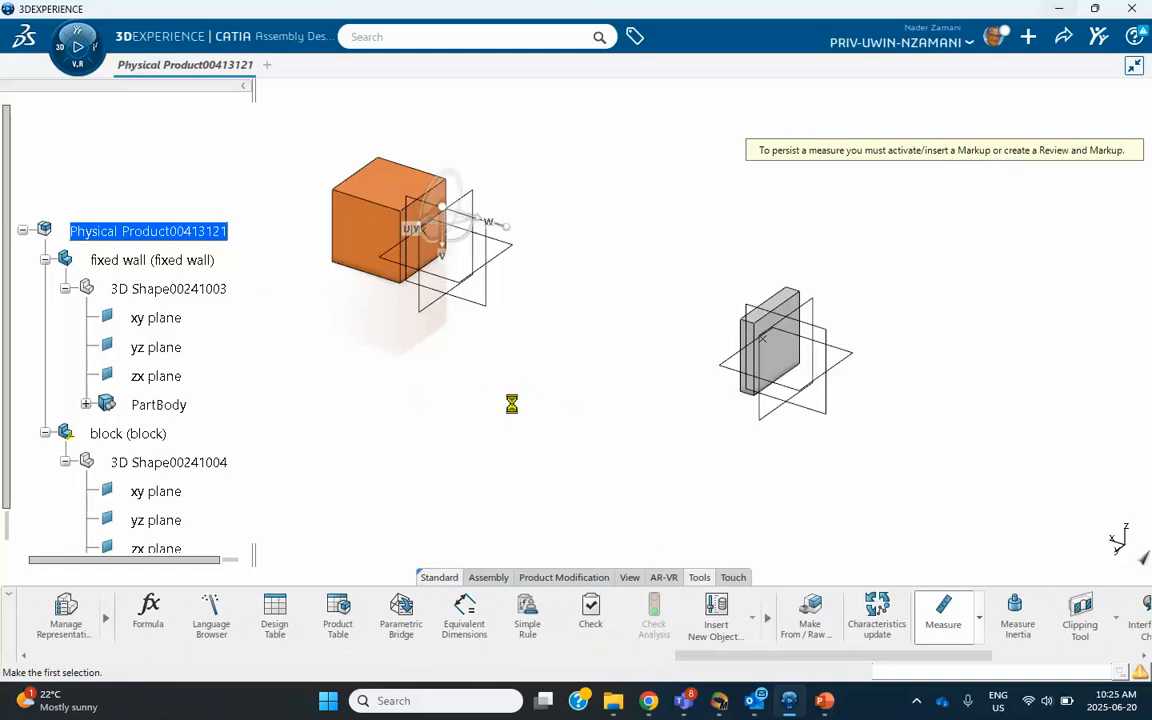
middle_click_drag(535, 381, 535, 352)
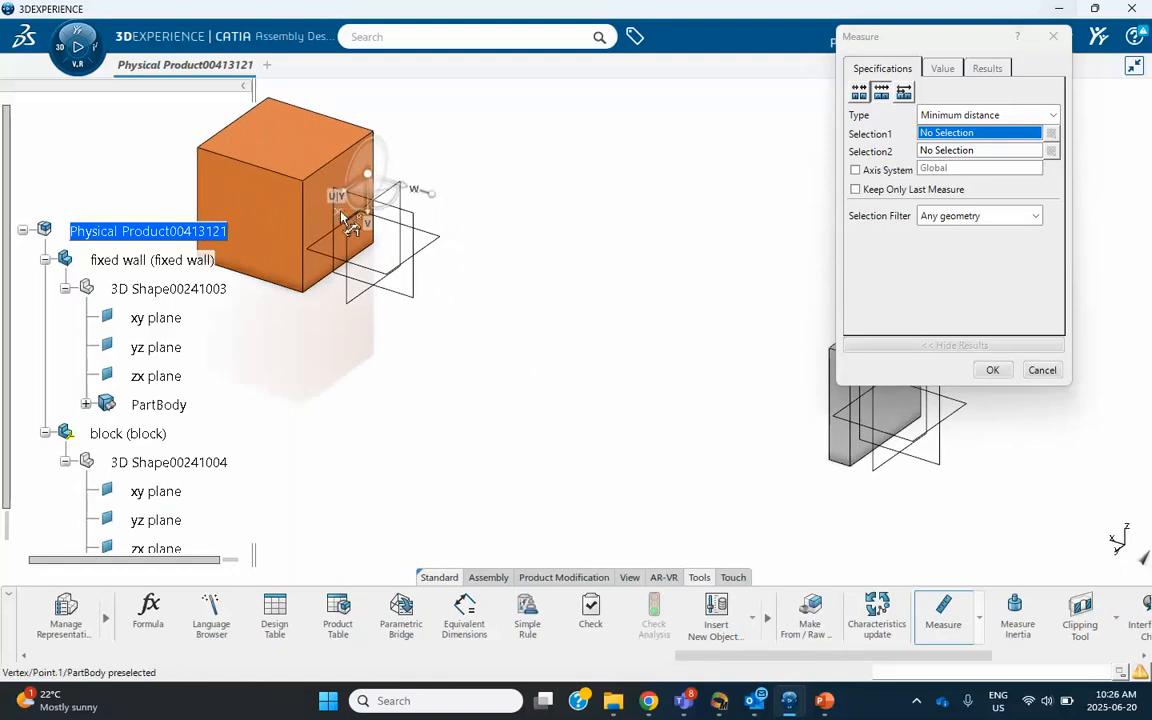
left_click(417, 329)
middle_click_drag(491, 337, 715, 290)
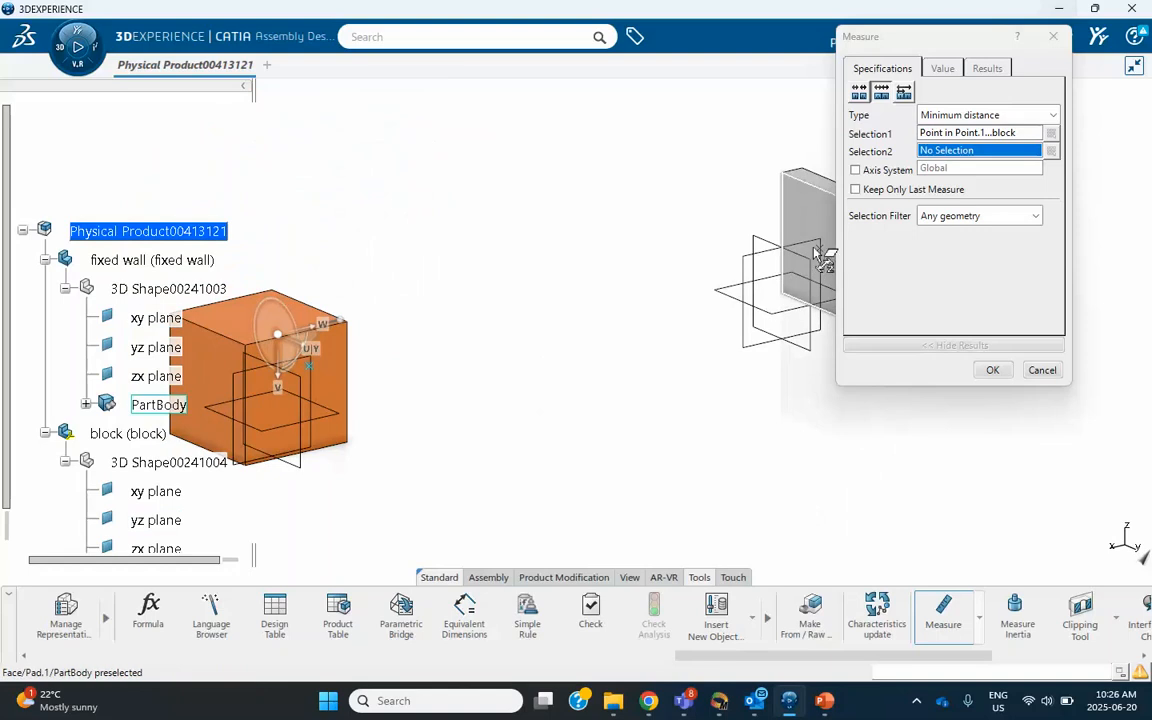
left_click(741, 415)
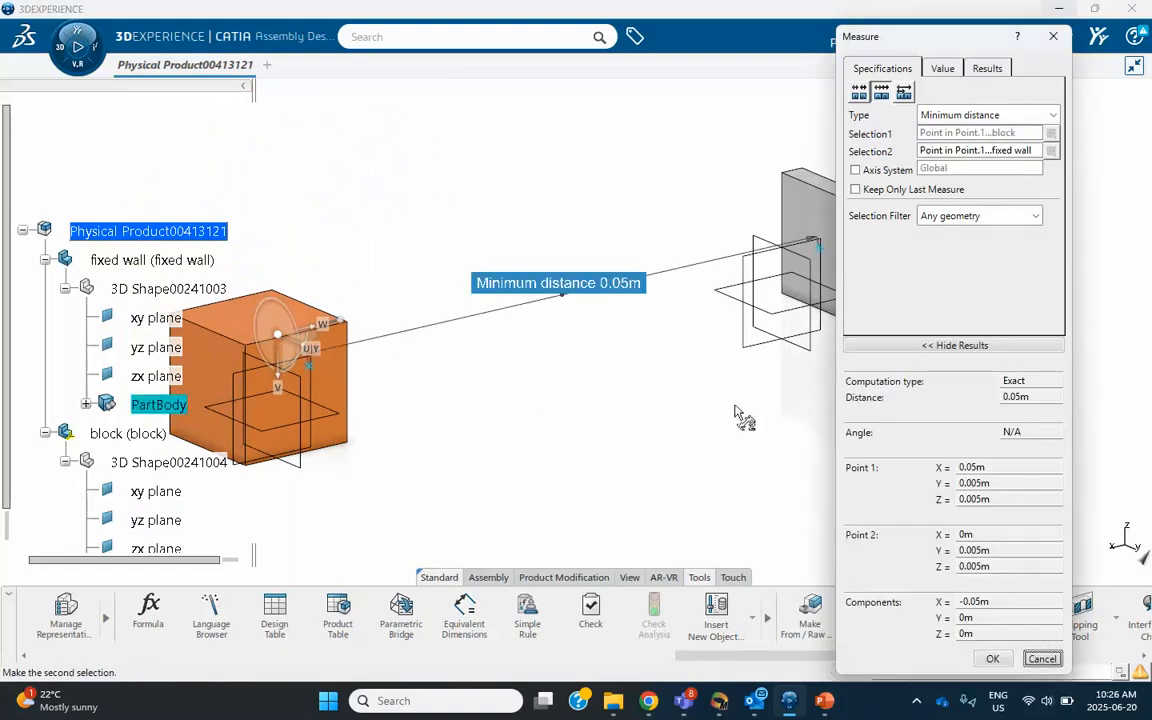
left_click(1055, 38)
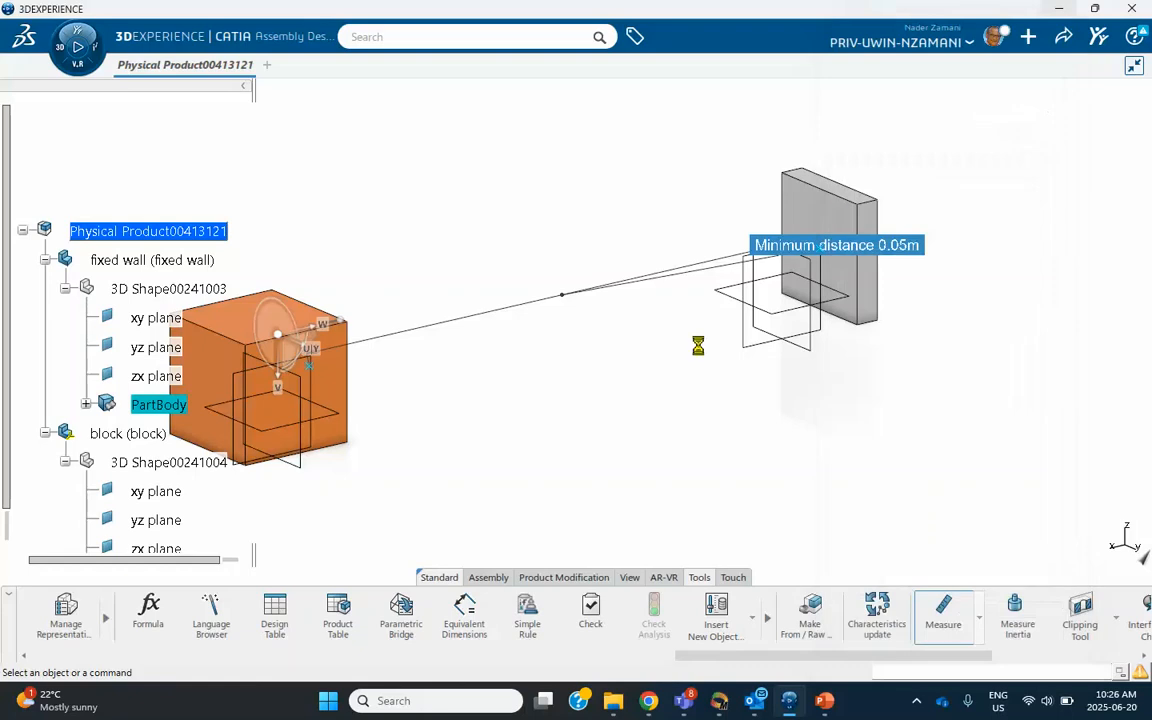
middle_click_drag(674, 368, 765, 341)
scroll(765, 341, "down", 3)
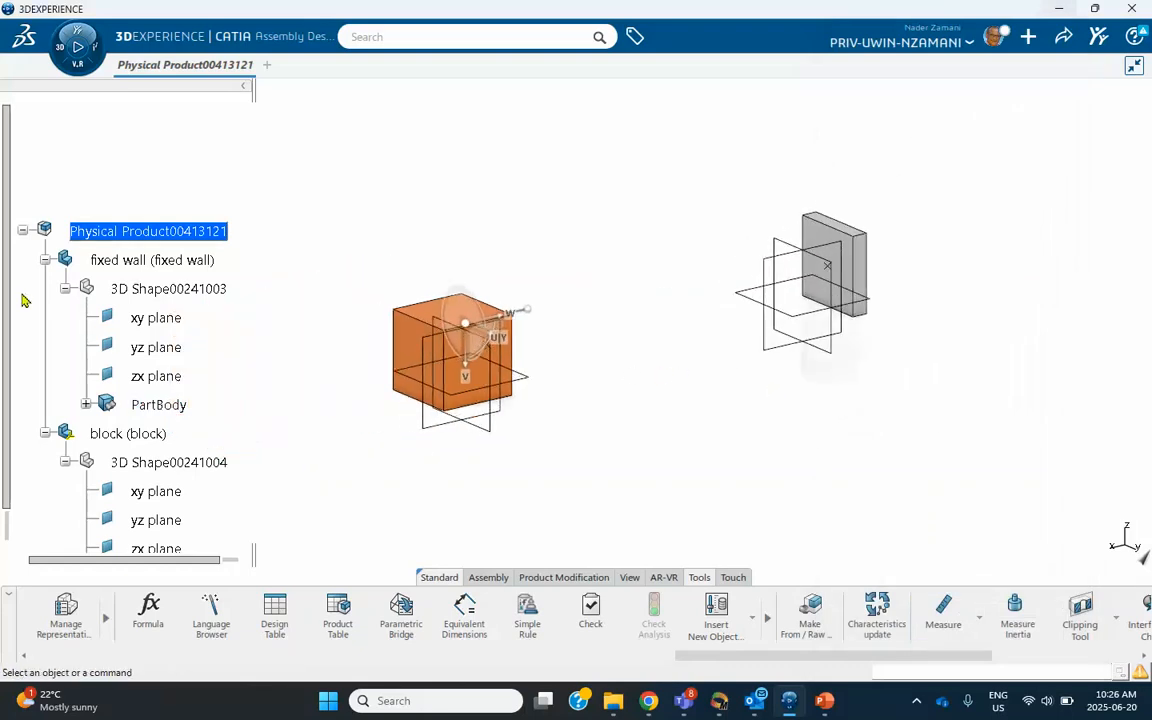
- Detach the manipulation robot from the block and hide the xy, yz and zx planes of both the fixed wall and the block
double_click(145, 236)
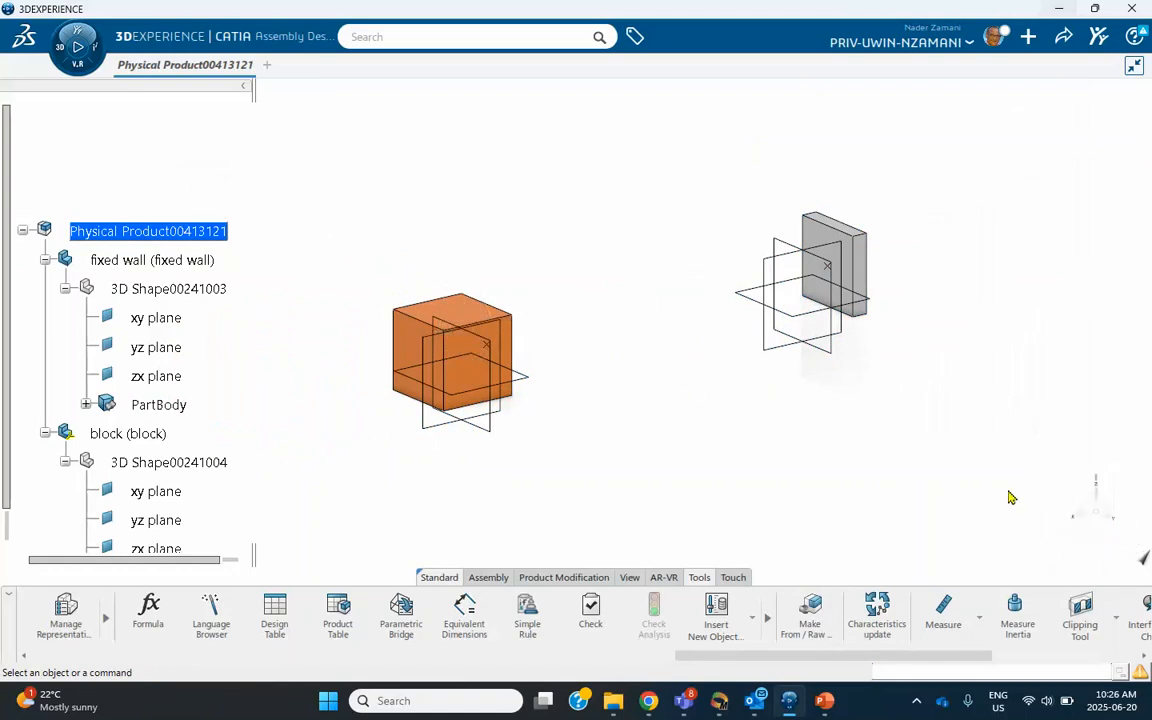
left_click(141, 317)
left_click(155, 376, "shift")
right_click(163, 350)
left_click(185, 401)
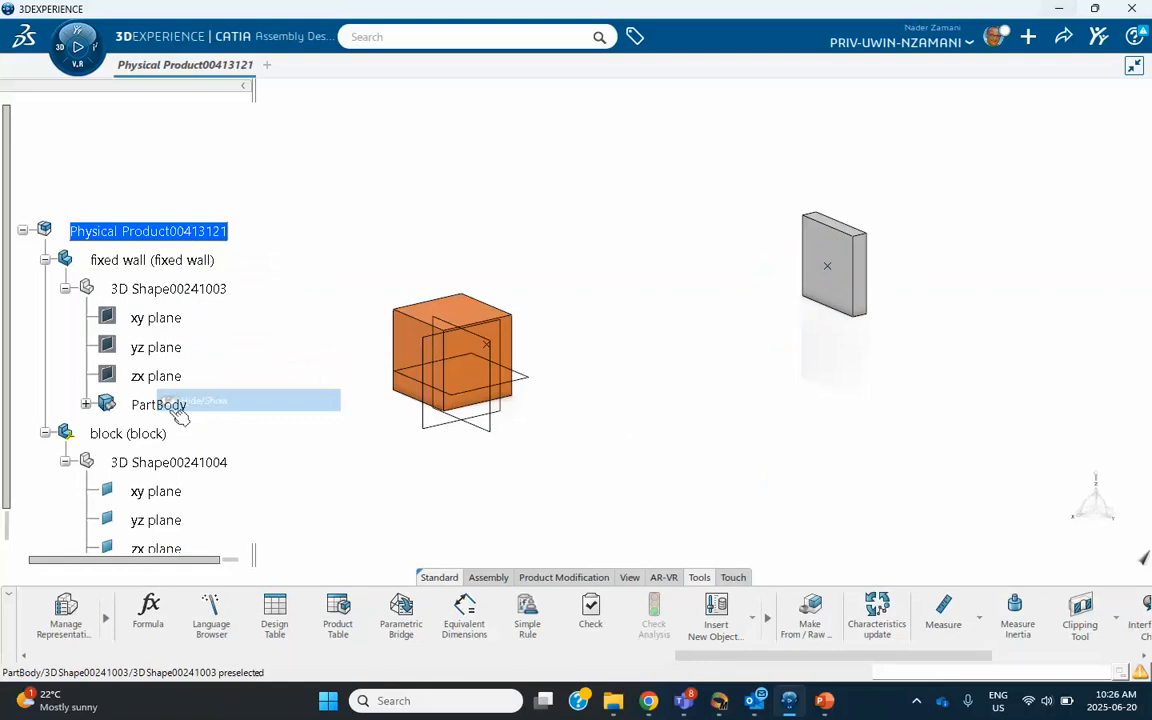
left_click(160, 493)
left_click(145, 432, "shift")
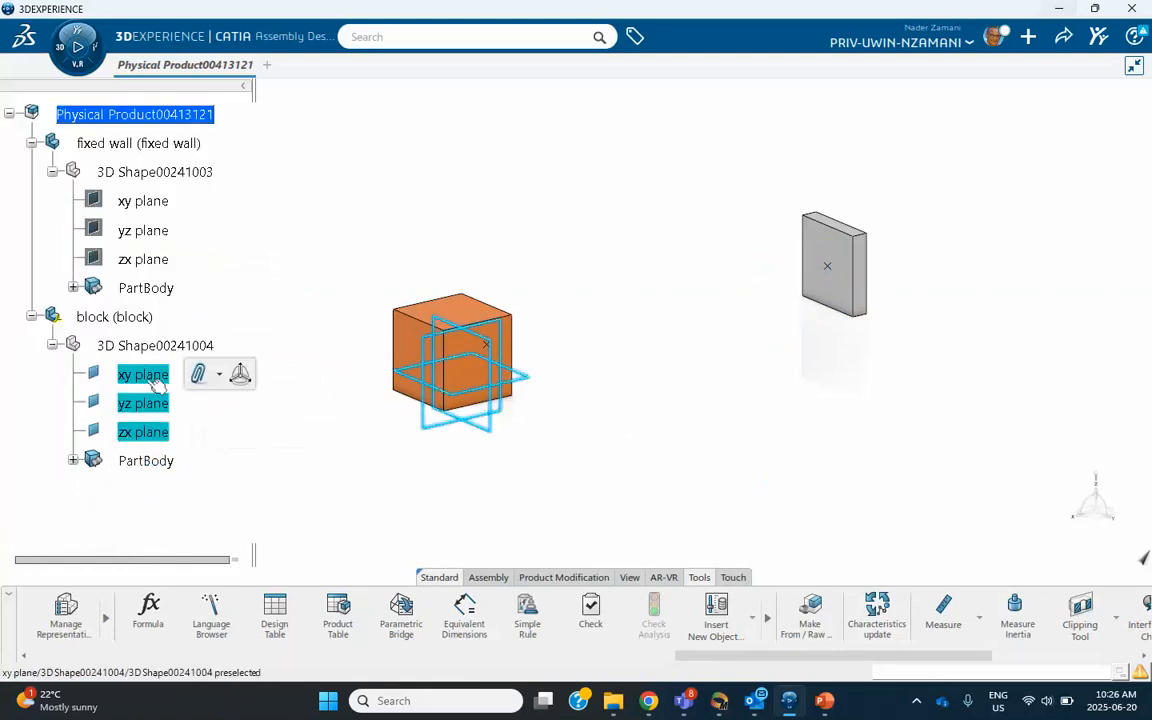
right_click(152, 378)
left_click(190, 435)
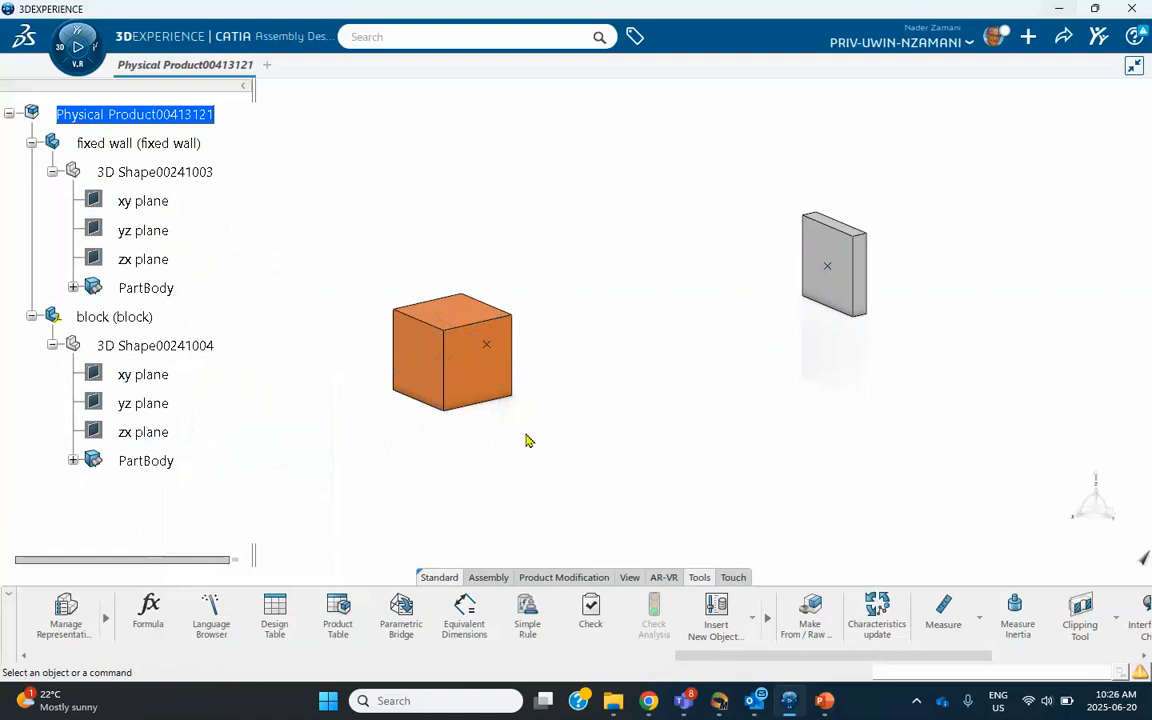
- Apply a Fix connection to the fixed wall and expand the engineering connections in the tree
middle_click_drag(612, 419, 440, 435)
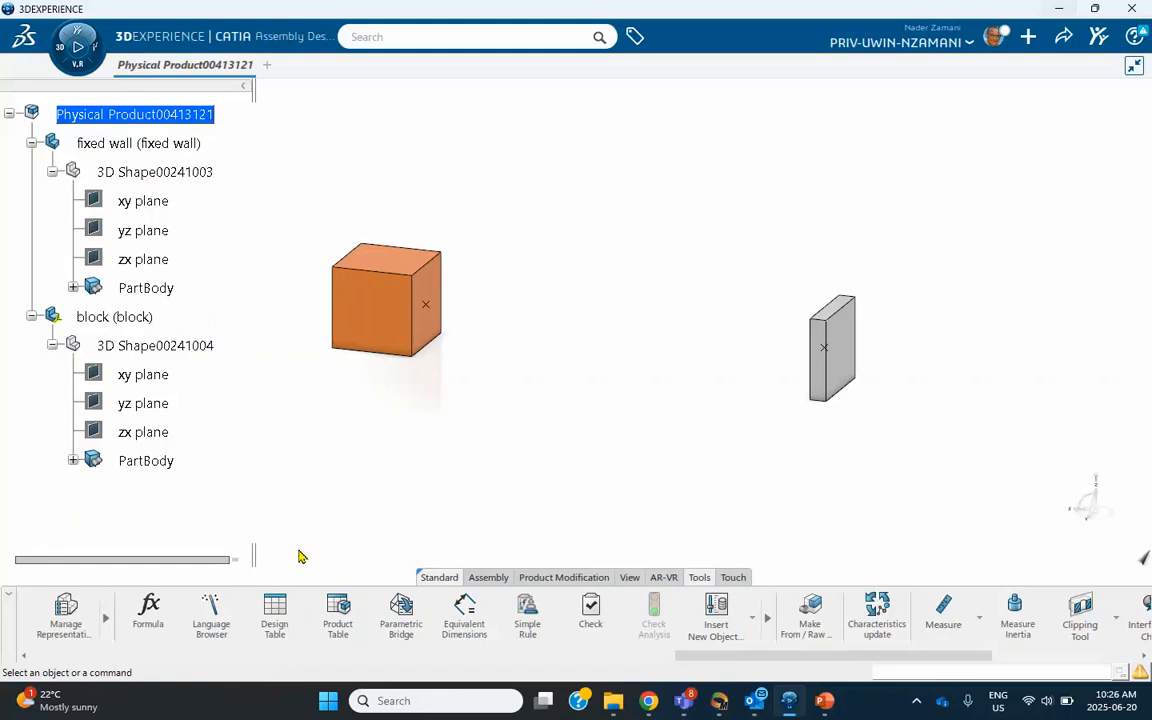
left_click(489, 578)
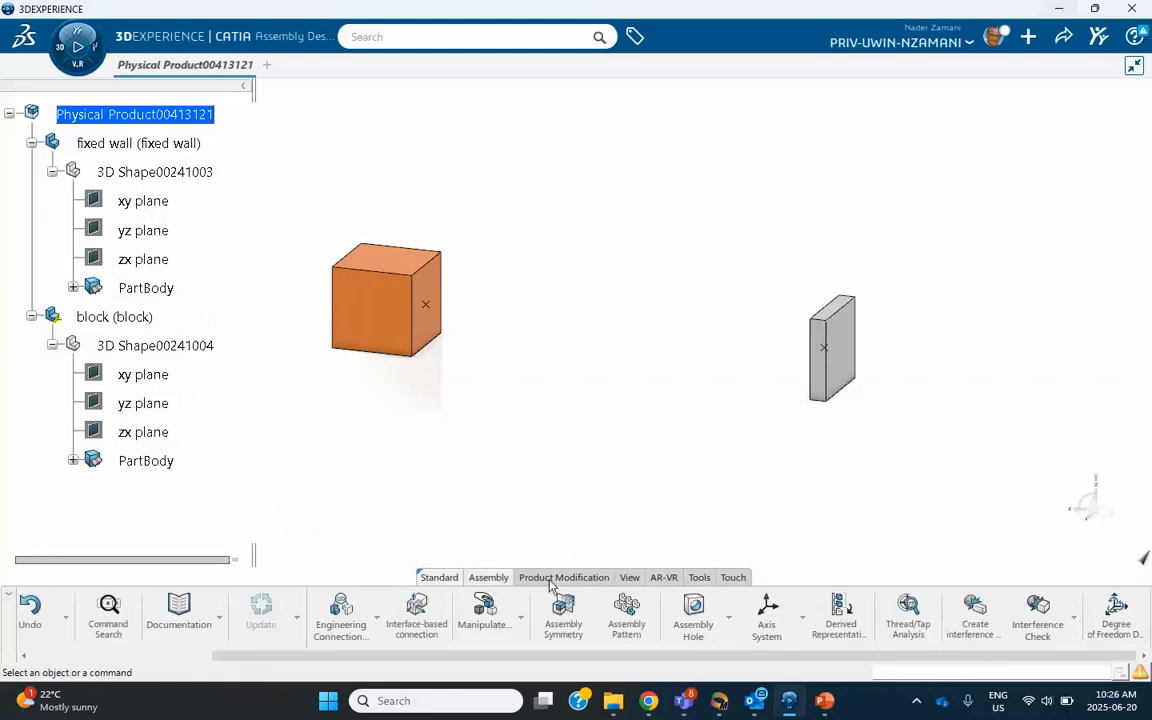
left_click(378, 623)
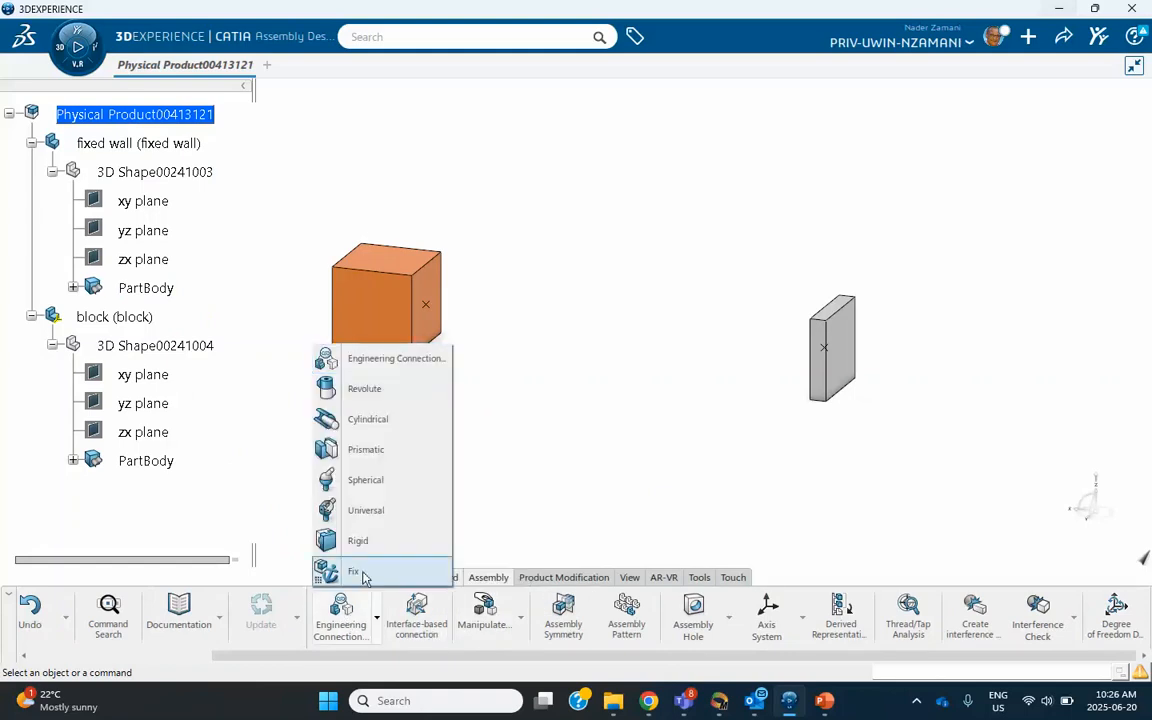
left_click(362, 572)
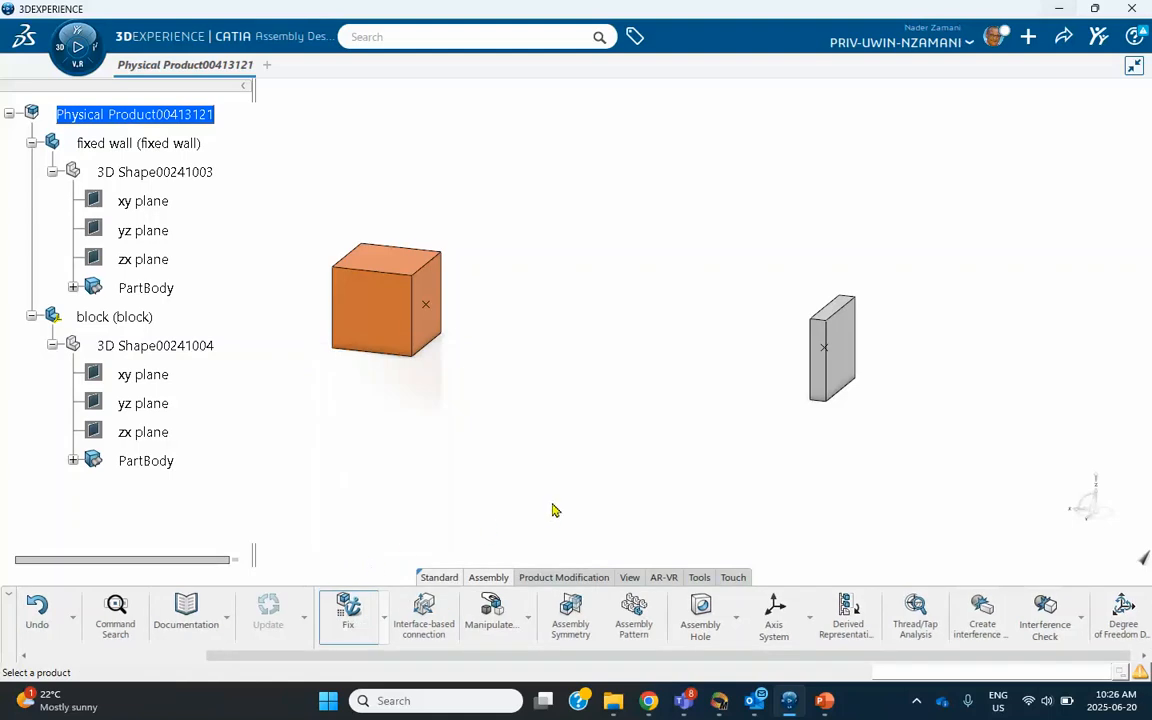
left_click(126, 145)
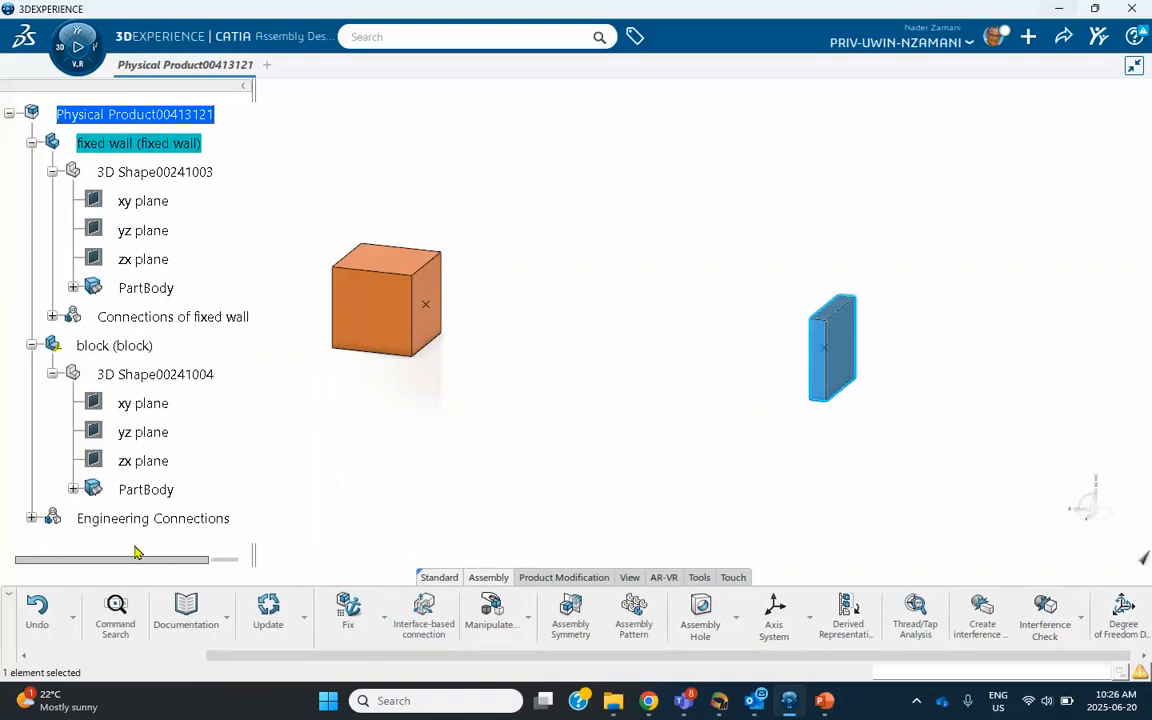
left_click(31, 518)
scroll(154, 517, "down", 1)
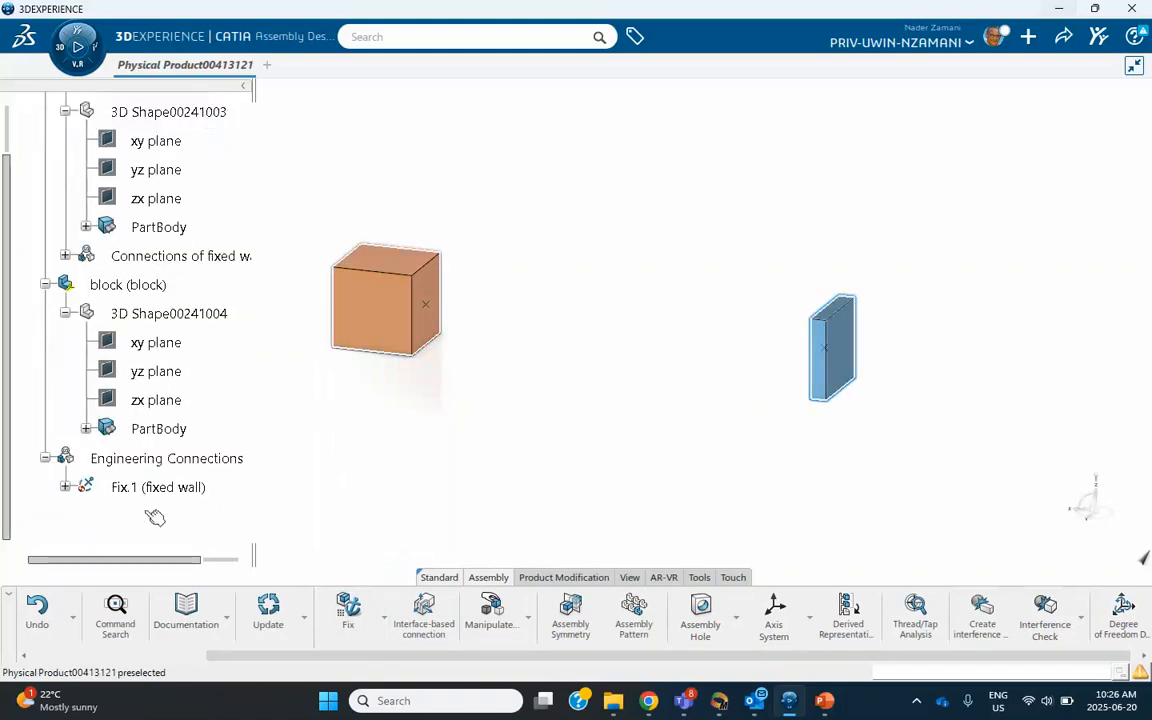
- Define a prismatic connection from the coincidence-coincidence-offset plane template, matching the lower front edges and the front faces of block and fixed wall
left_click(383, 617)
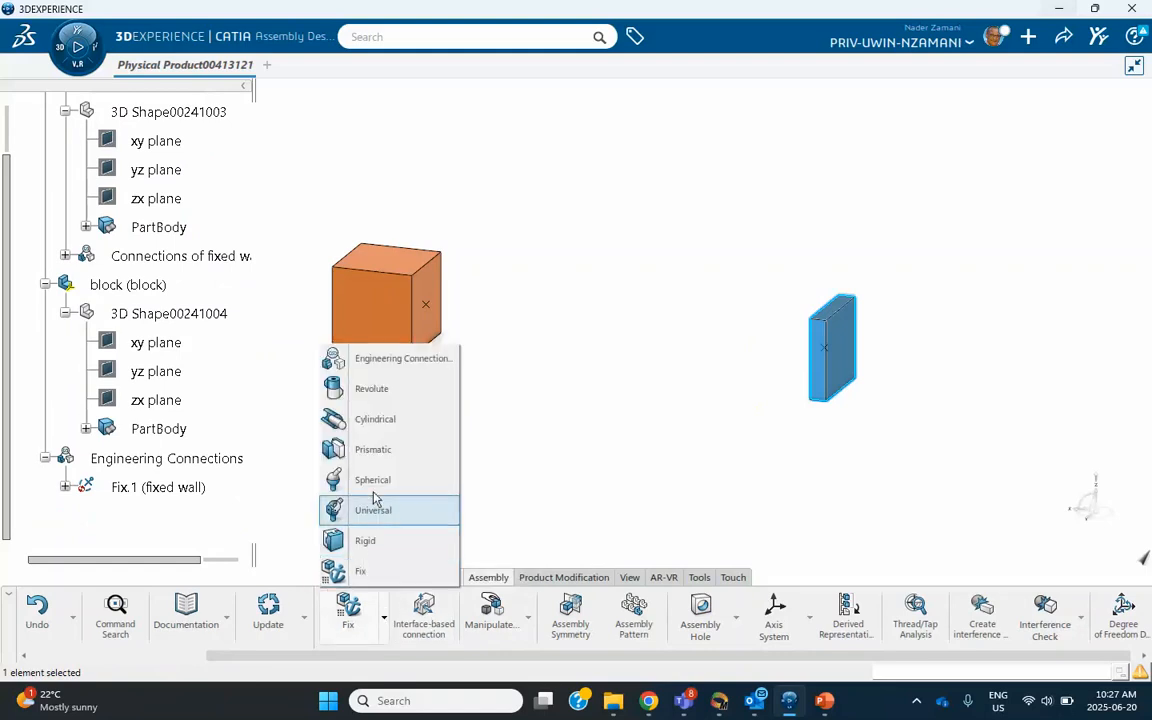
left_click(375, 450)
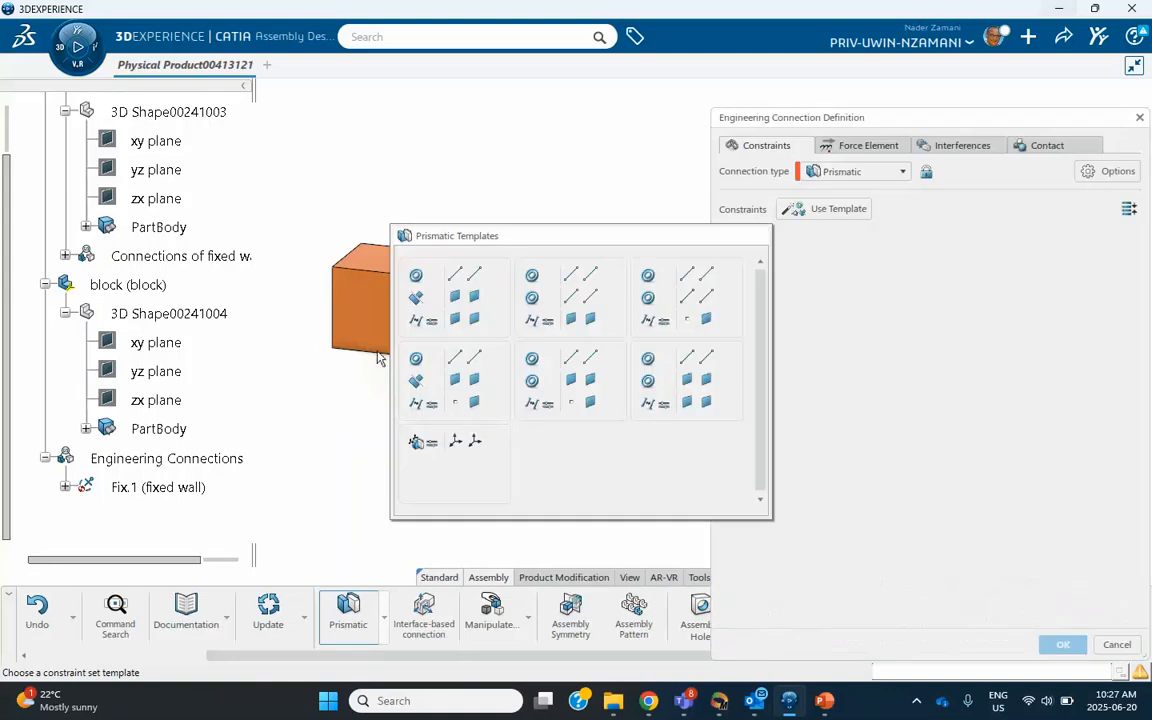
left_click(676, 375)
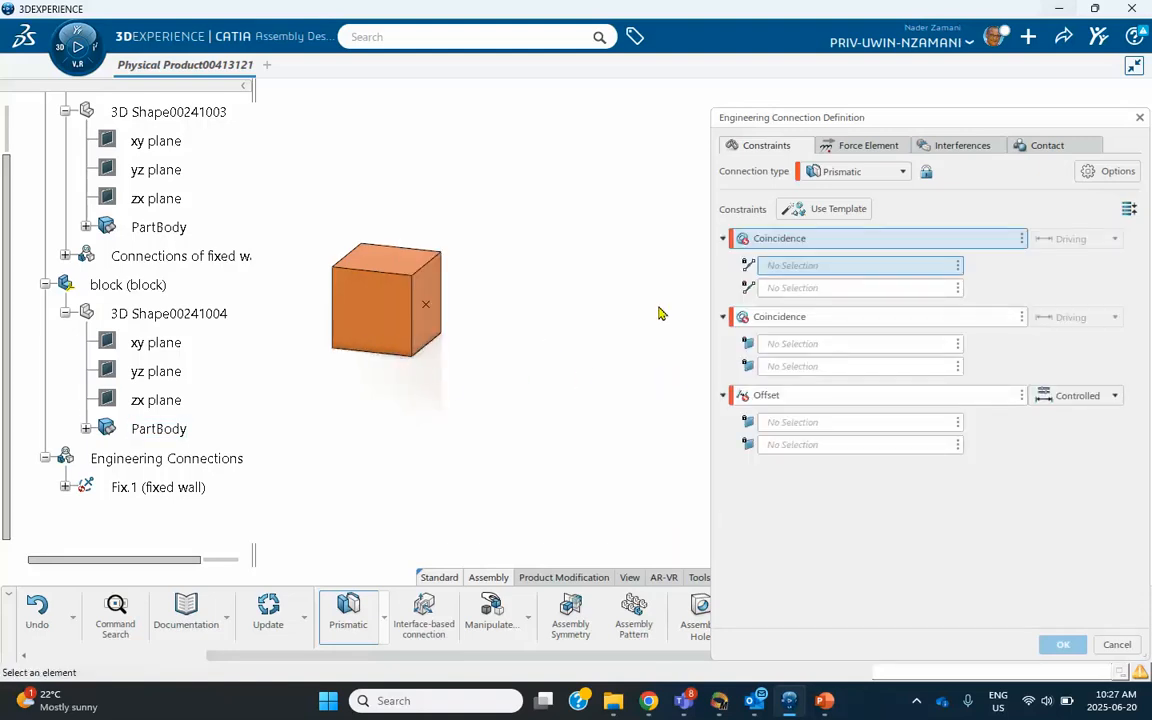
middle_click_drag(625, 185, 522, 213)
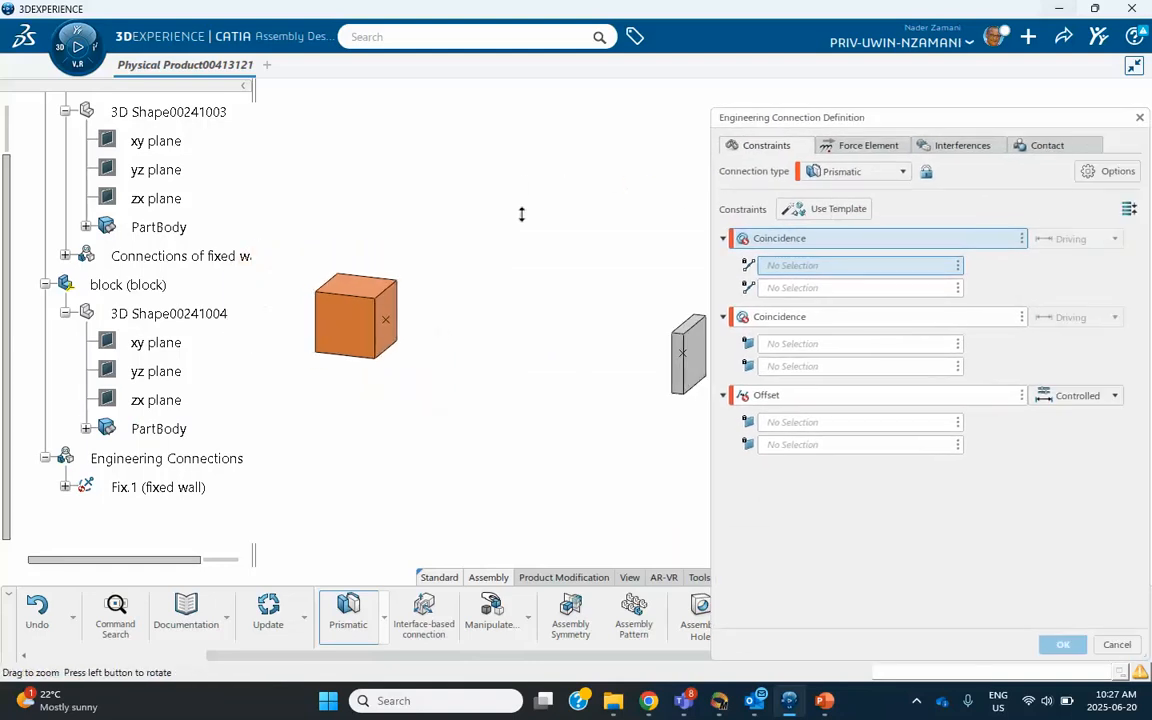
left_click(350, 362)
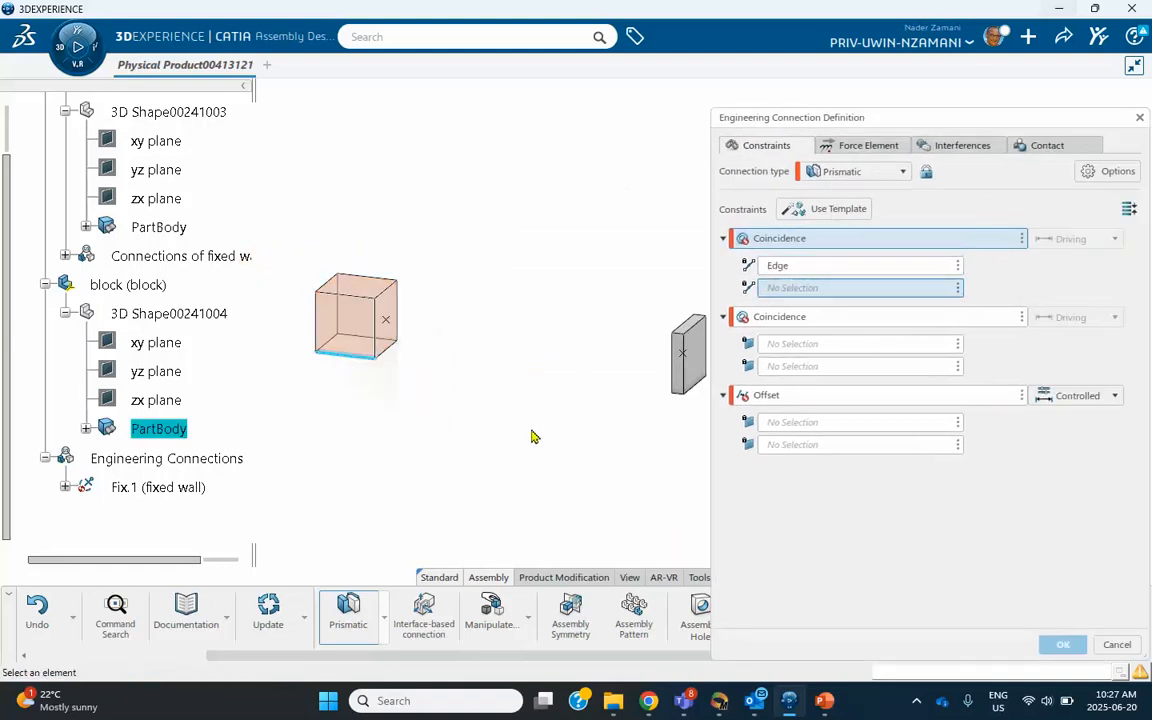
left_click(688, 399)
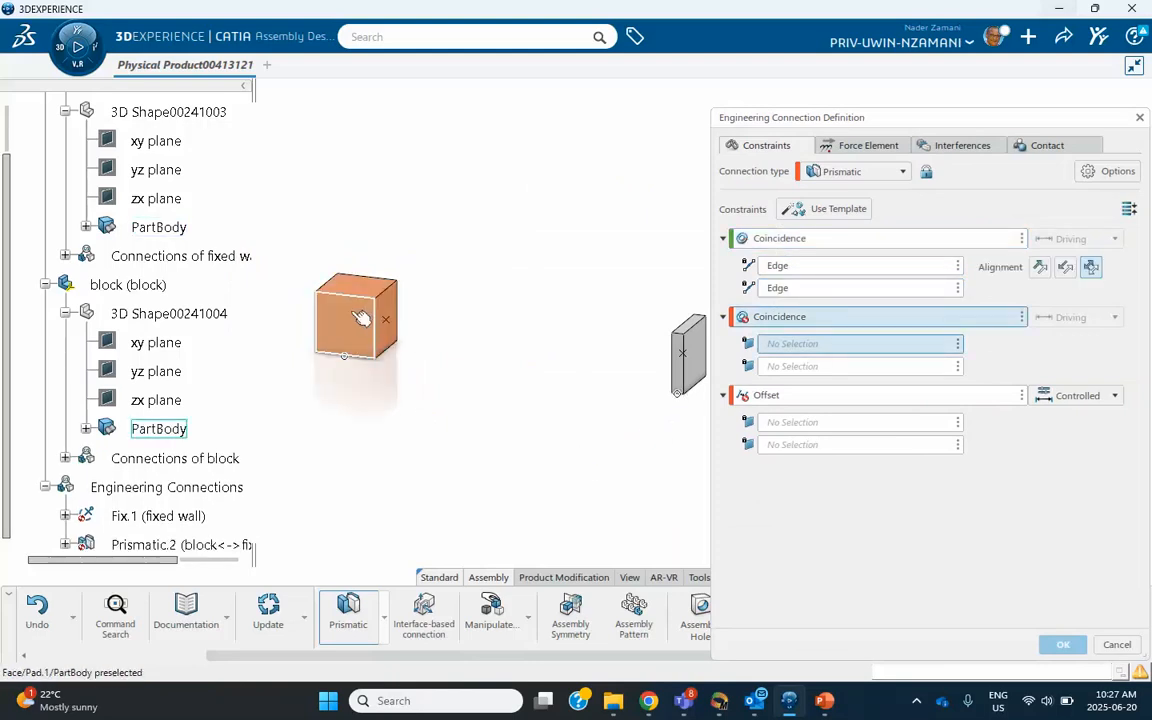
left_click(326, 290)
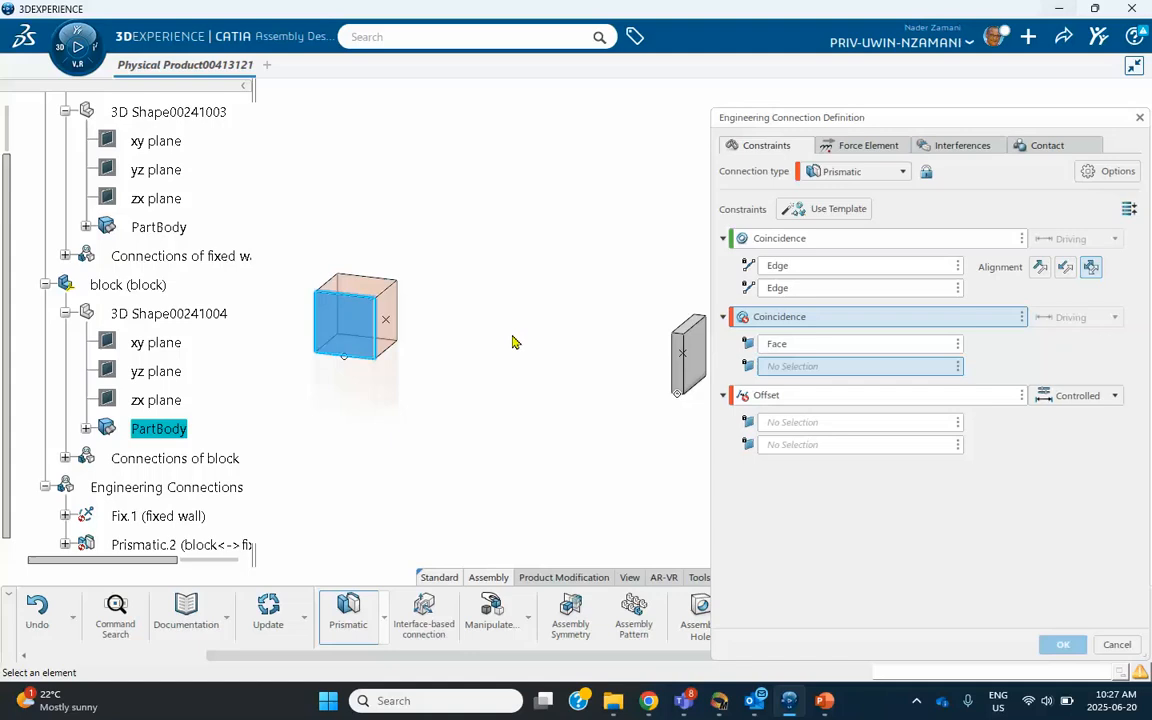
left_click(688, 374)
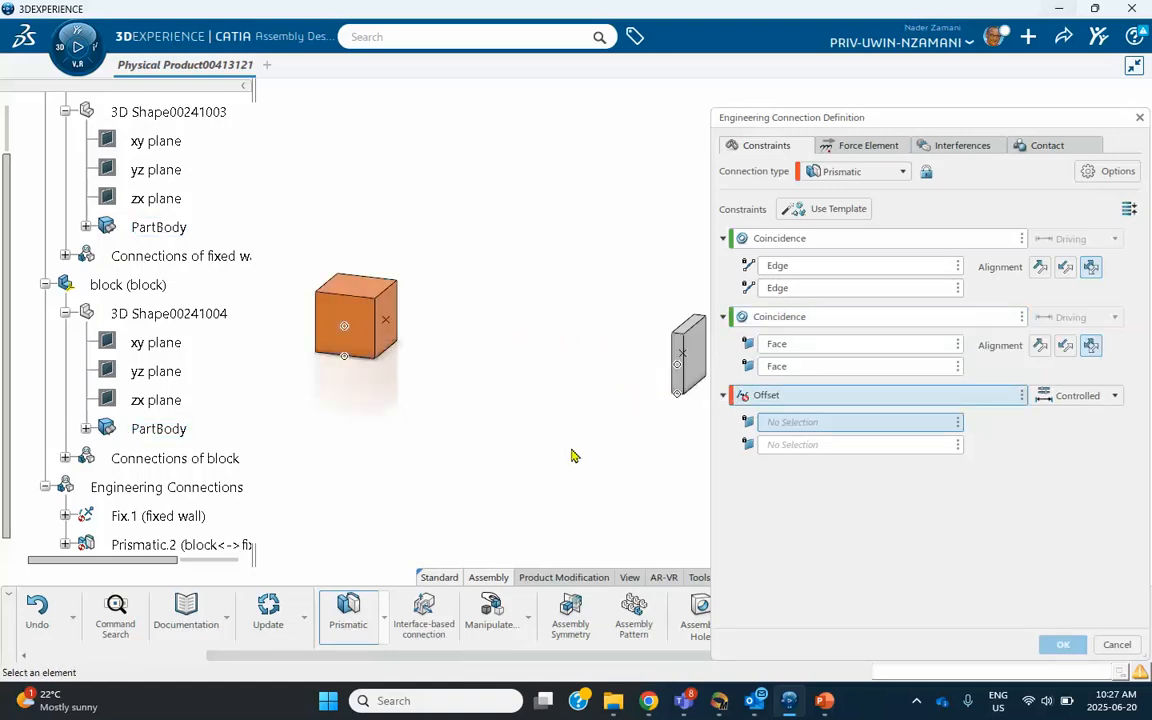
- Remove the controlled offset constraint and complete the prismatic connection without adding a no-clash specification
left_click(1021, 395)
left_click(1058, 406)
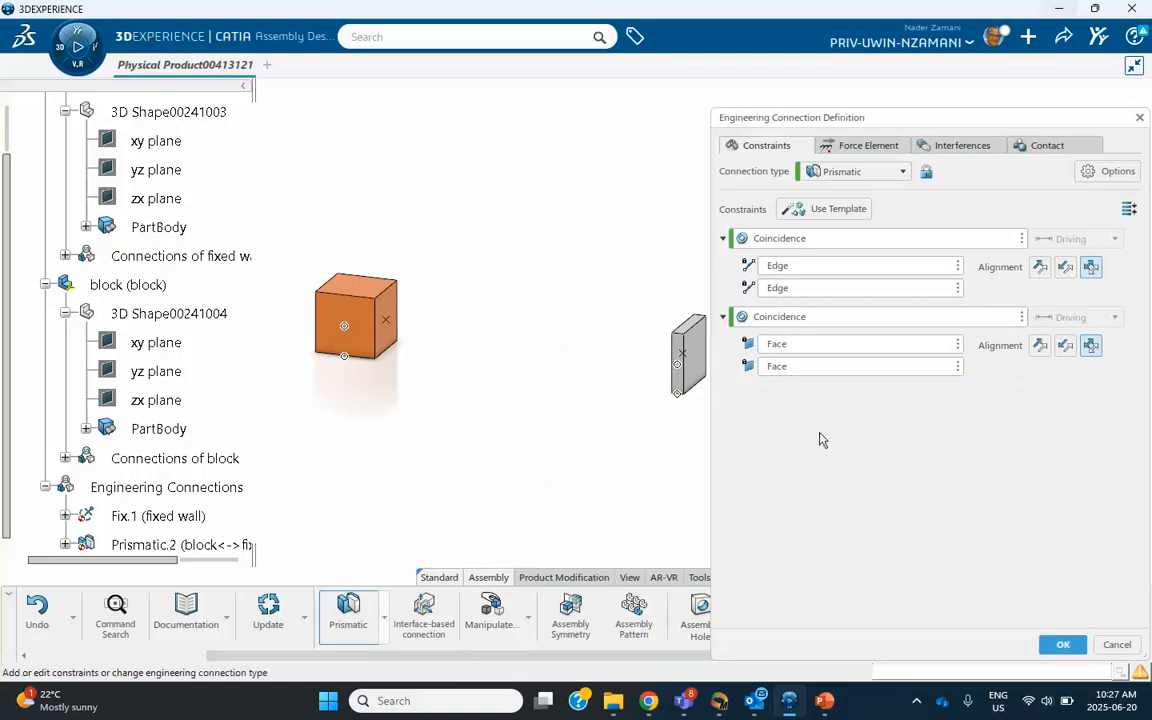
left_click(1062, 644)
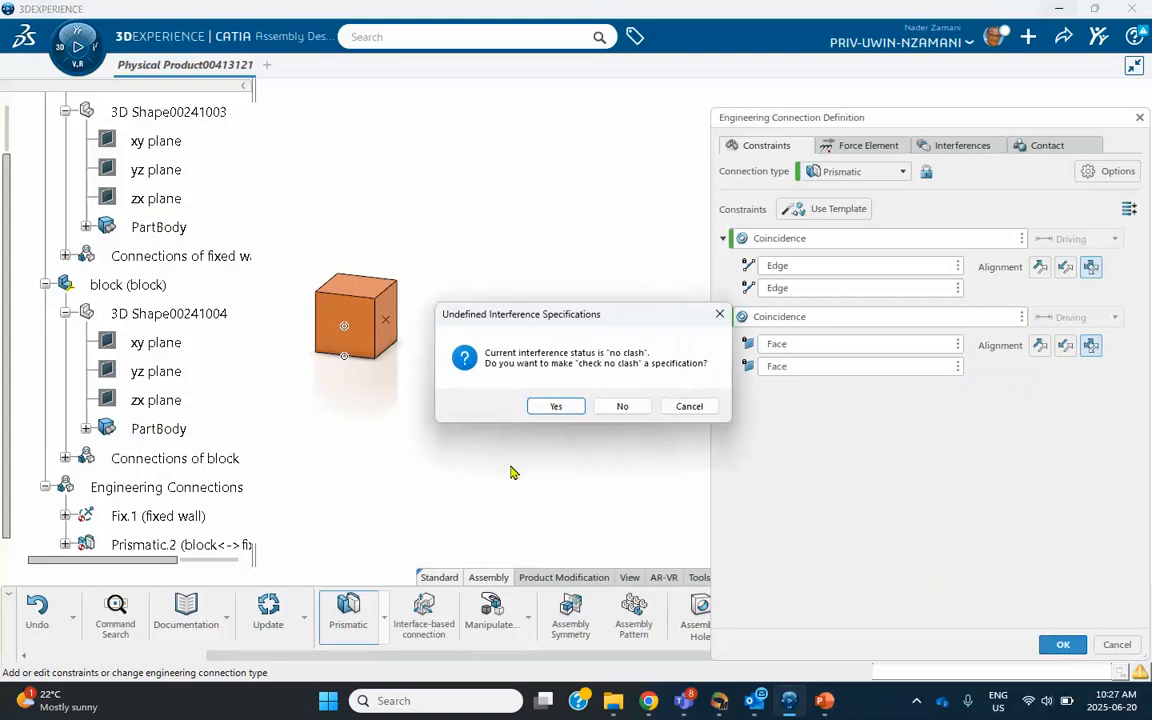
left_click(619, 407)
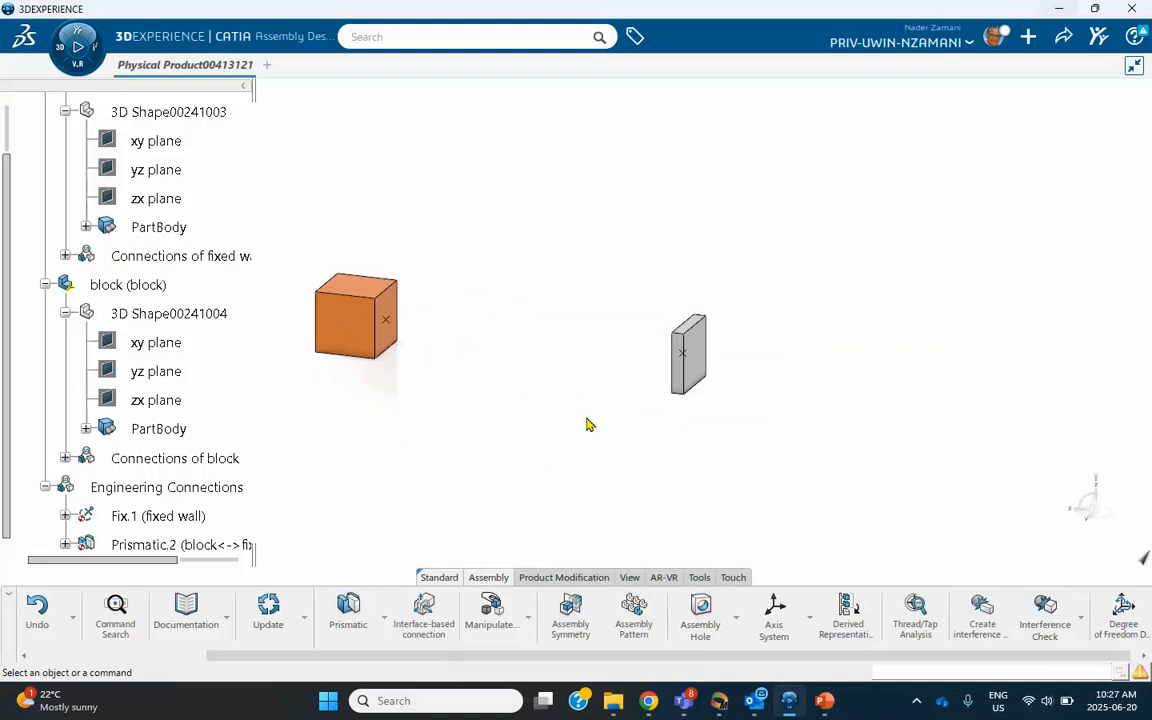
- Switch to the Motion Design app and create Motion Analysis Case.1 for the assembly with a new mechanism
scroll(185, 468, "down", 2)
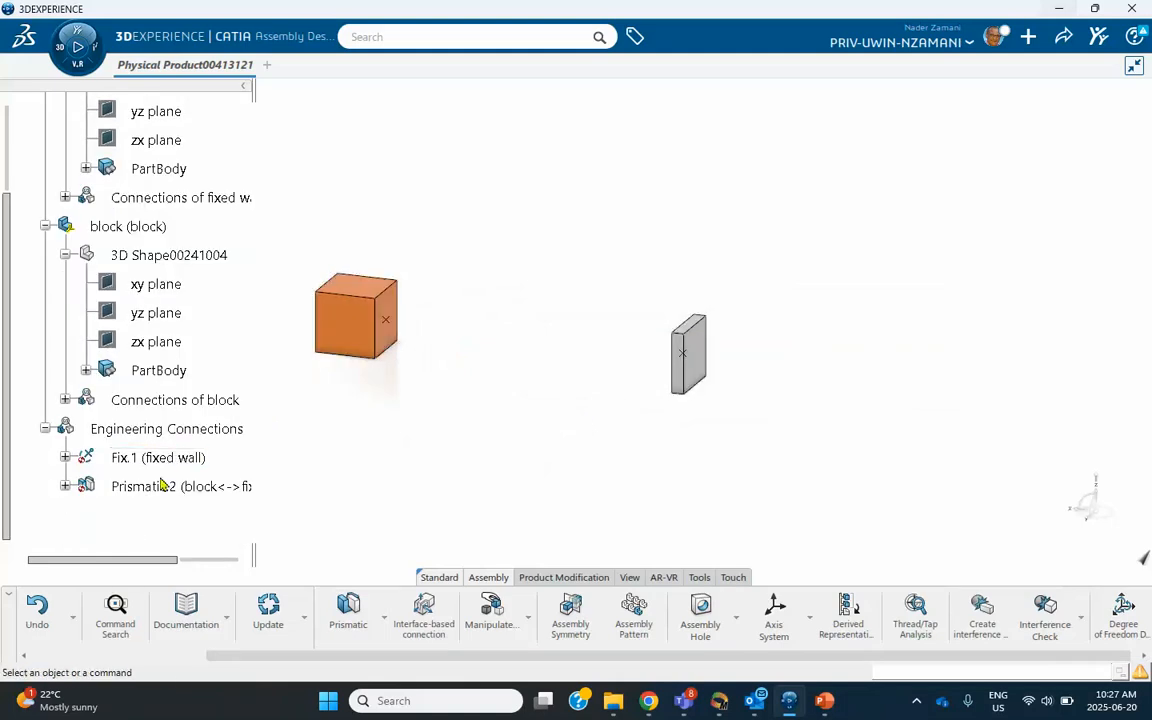
middle_click_drag(401, 440, 725, 455)
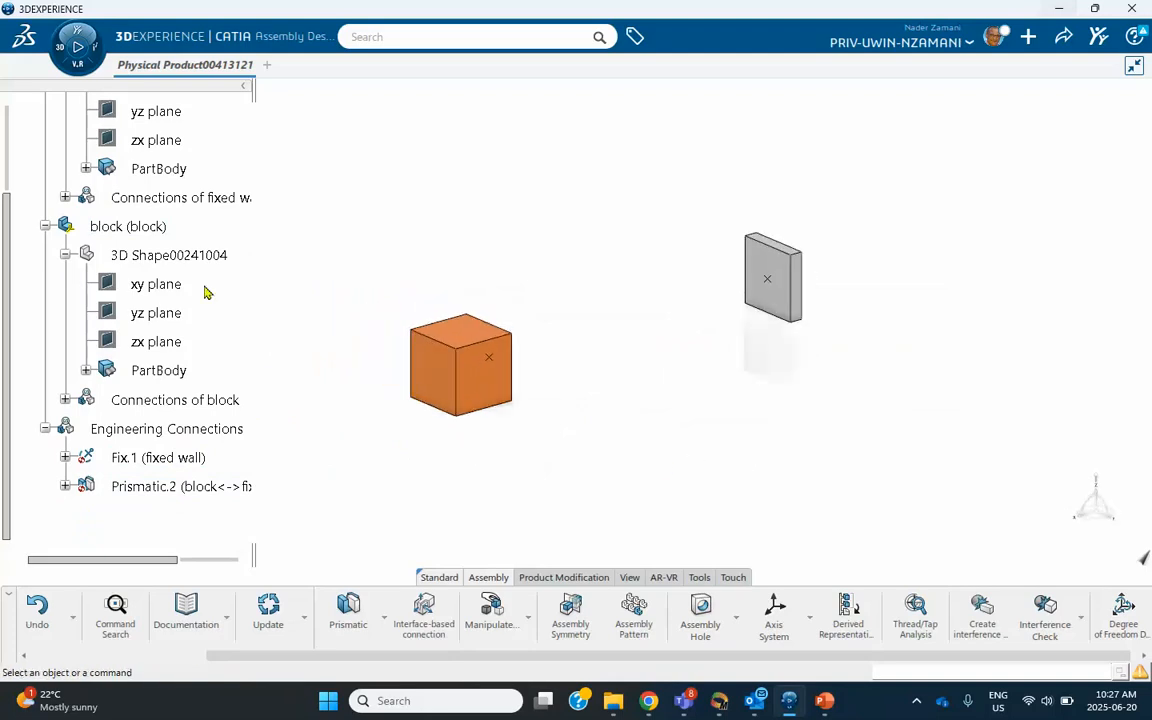
left_click(58, 50)
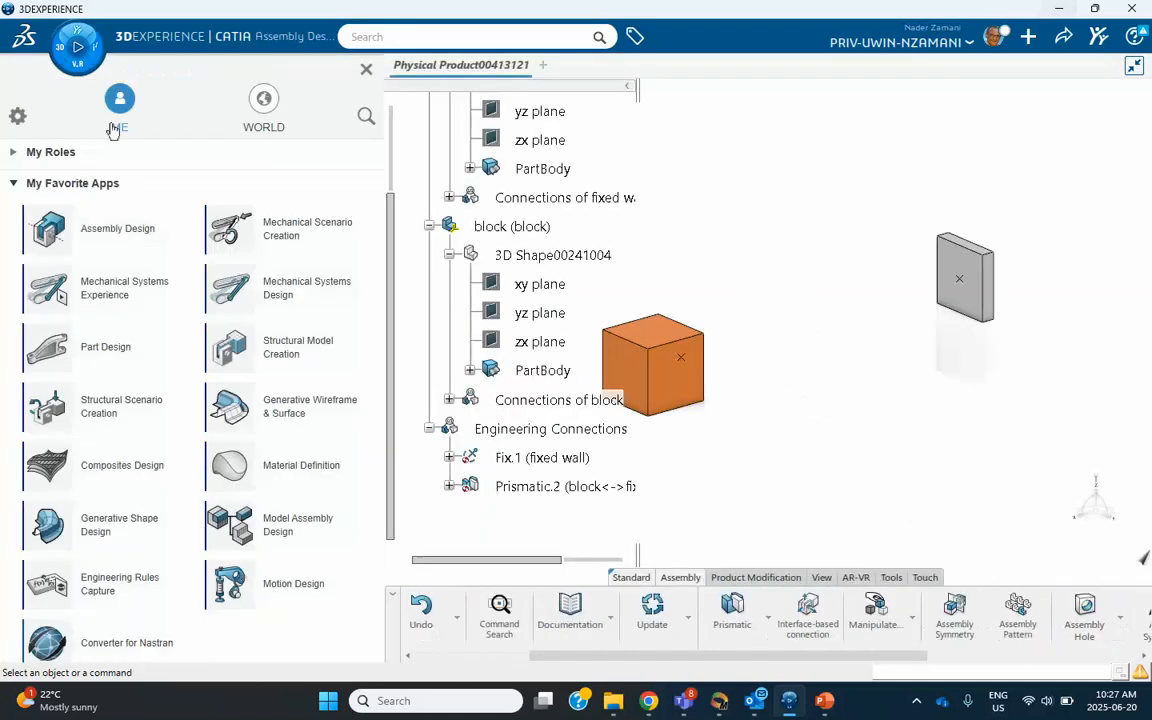
scroll(230, 370, "down", 1)
left_click(291, 517)
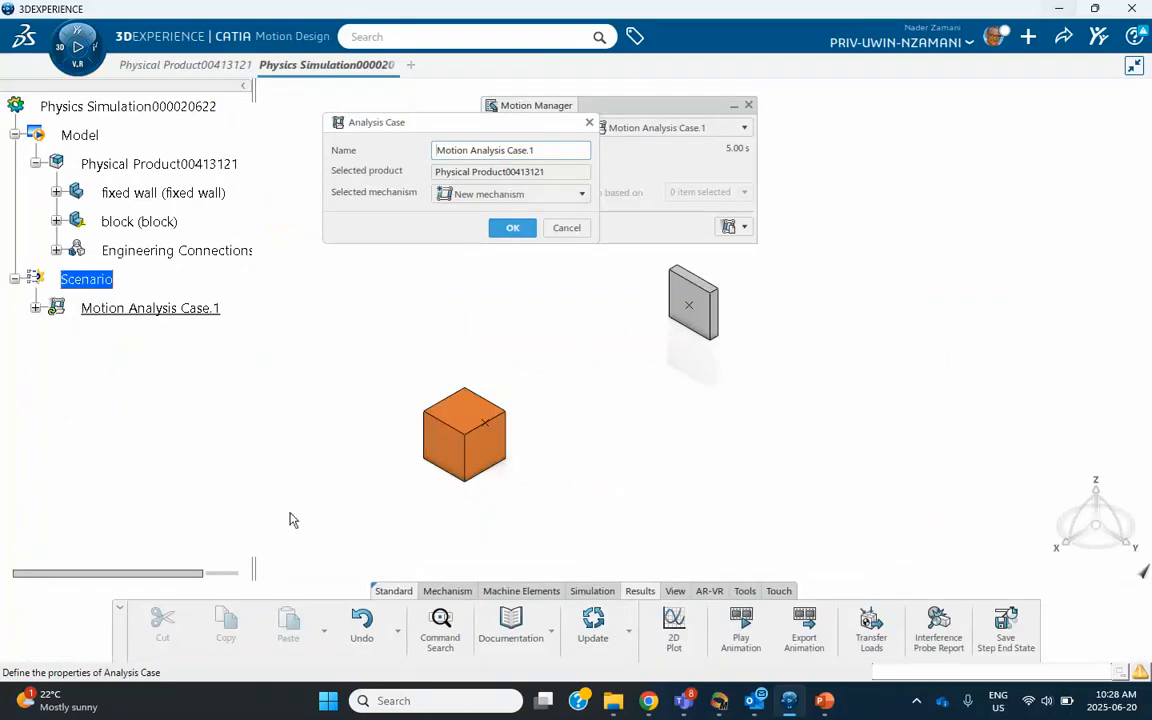
left_click_drag(684, 110, 928, 110)
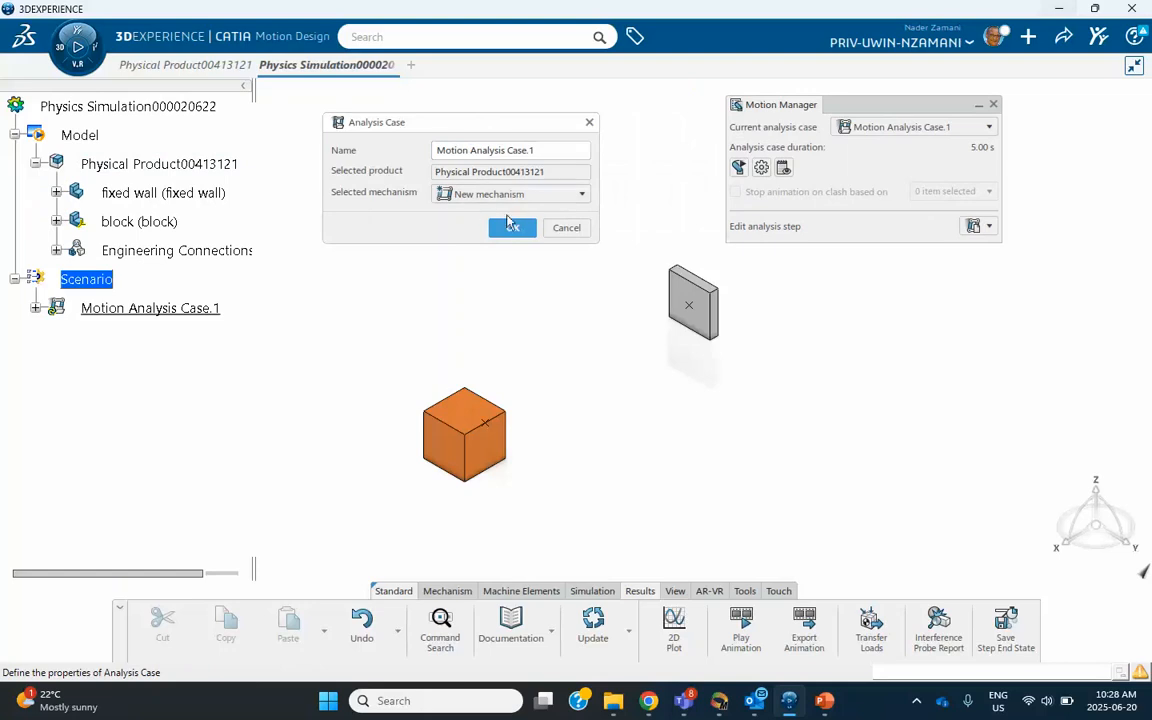
left_click(510, 229)
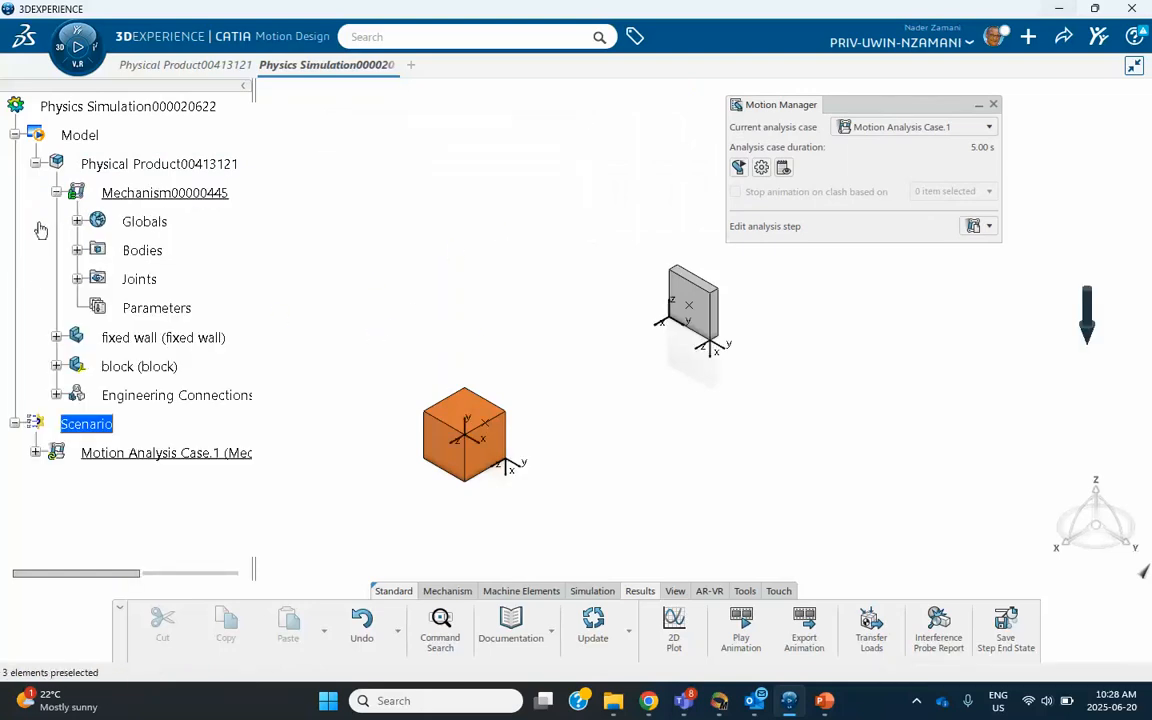
- Deactivate gravity in the mechanism's globals and expand the list of bodies in the tree
left_click(77, 222)
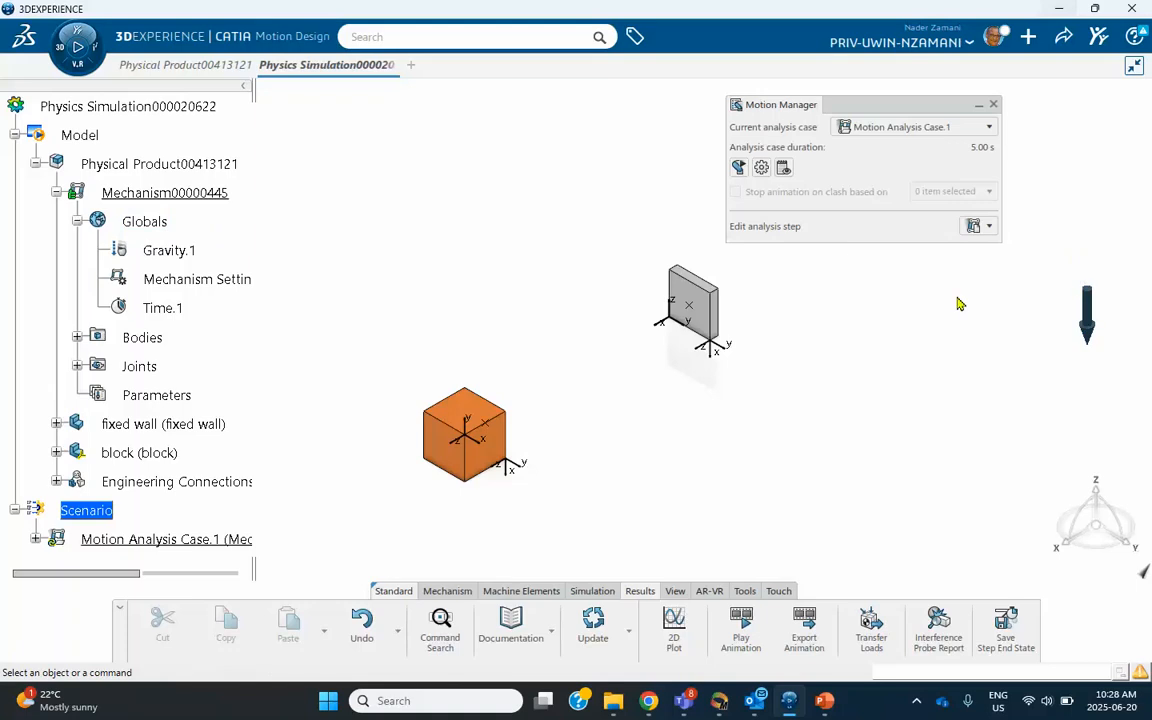
right_click(178, 256)
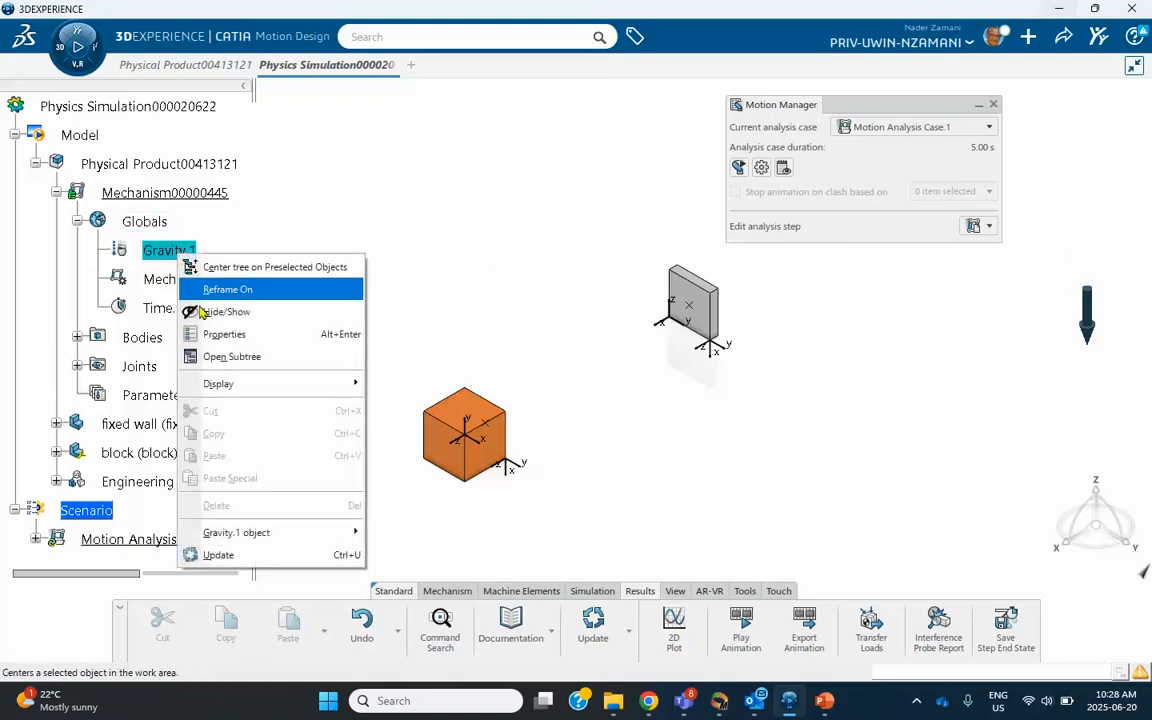
mouse_move(285, 534)
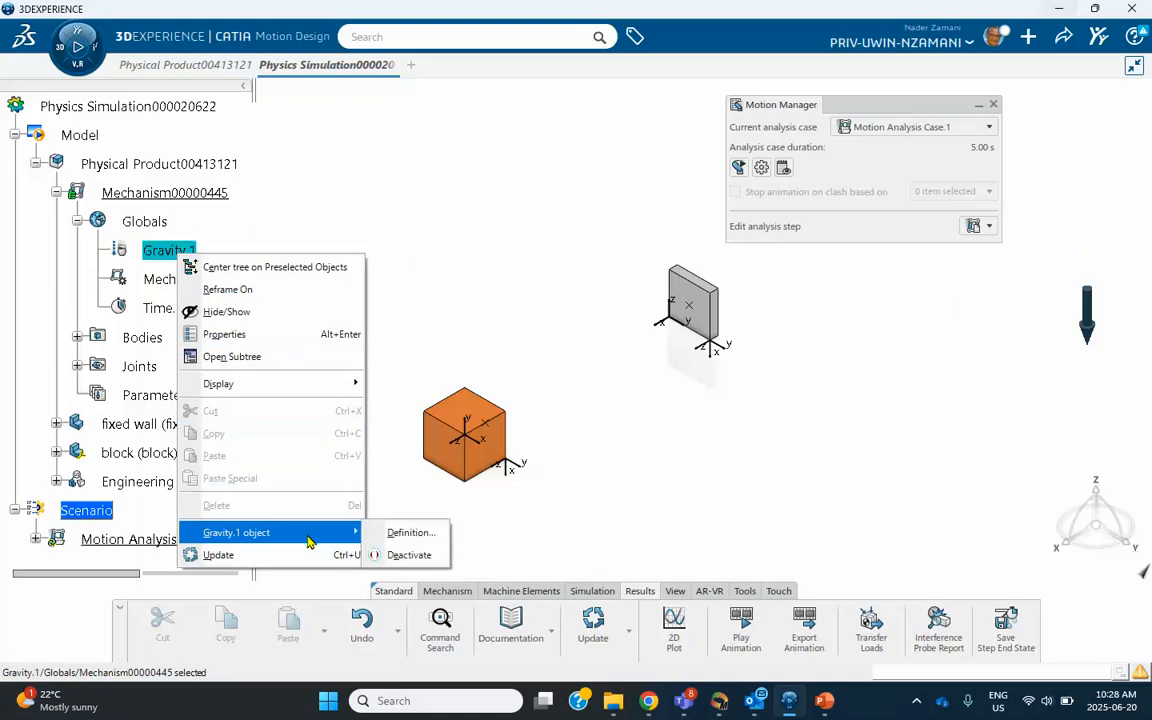
left_click(398, 555)
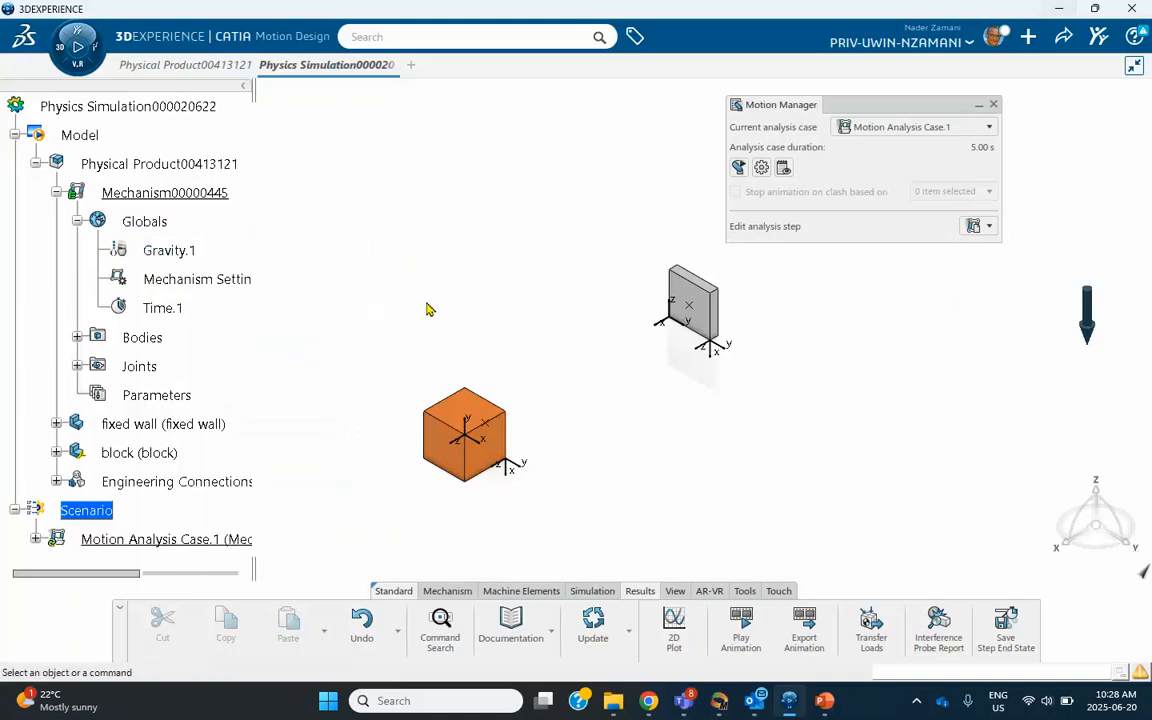
left_click(77, 337)
scroll(240, 255, "down", 3)
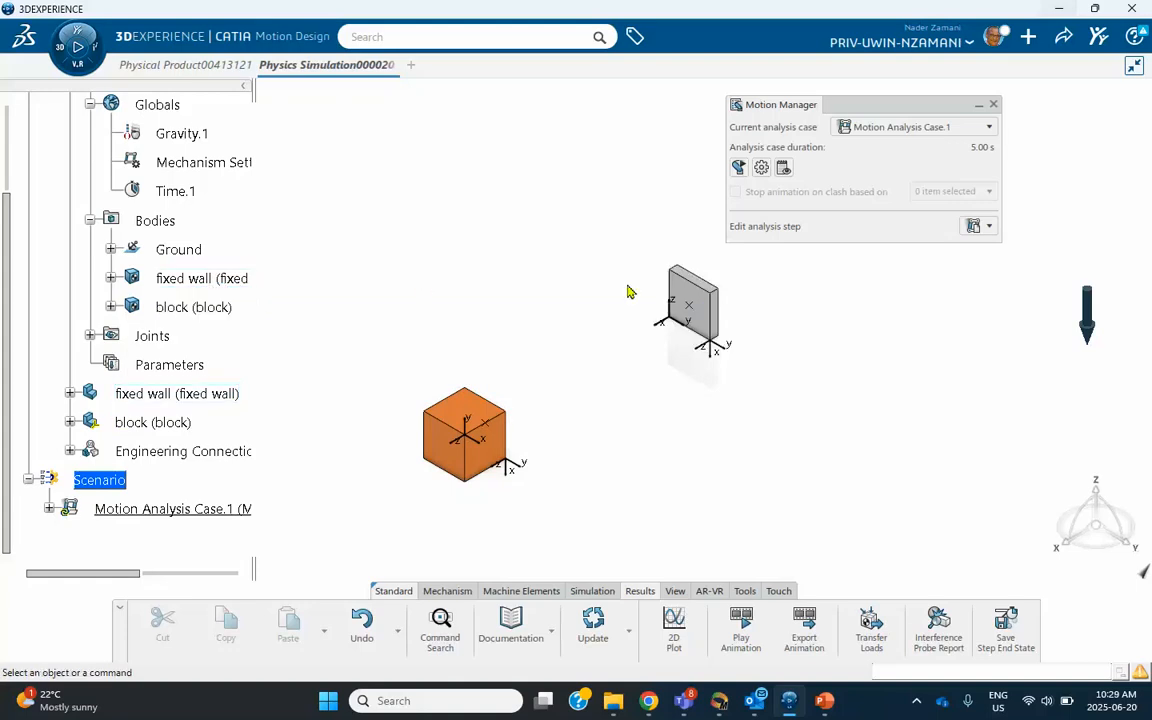
left_click(204, 281)
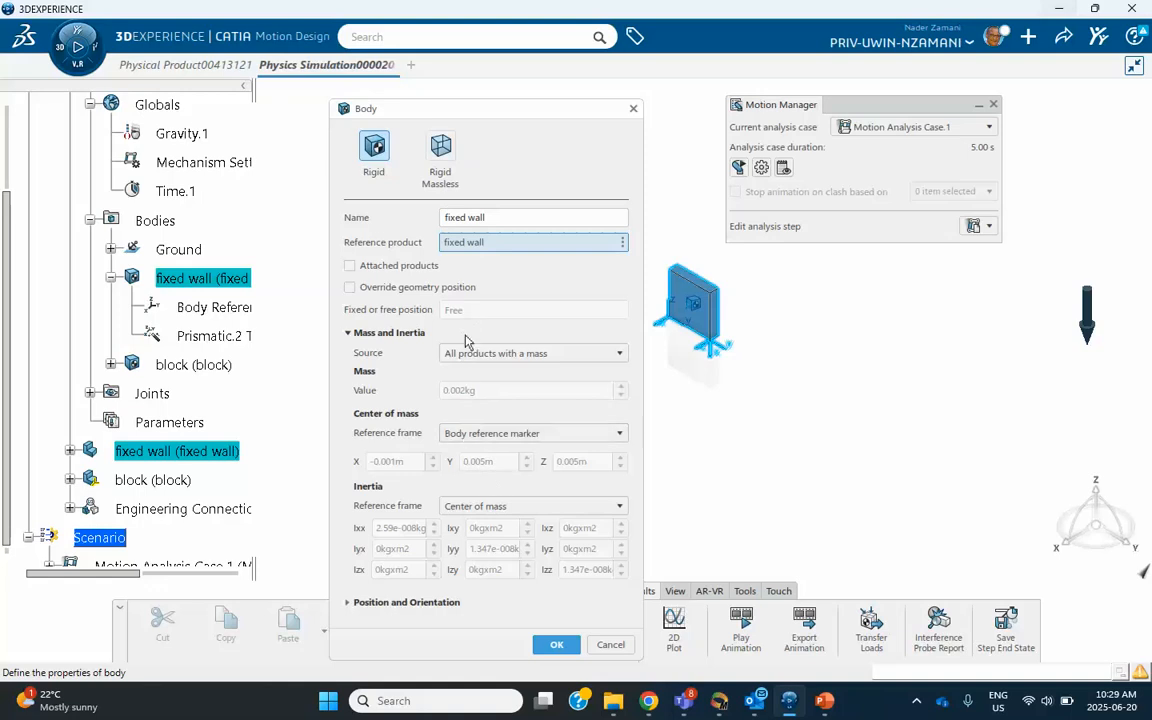
left_click(441, 148)
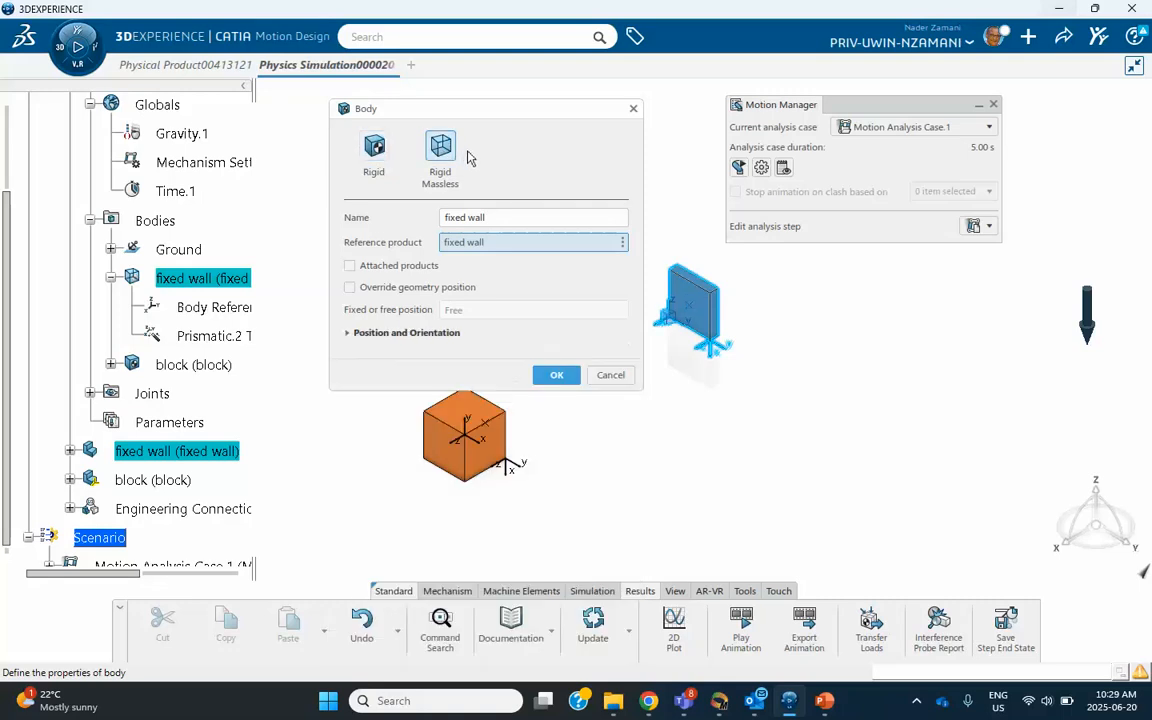
left_click(633, 109)
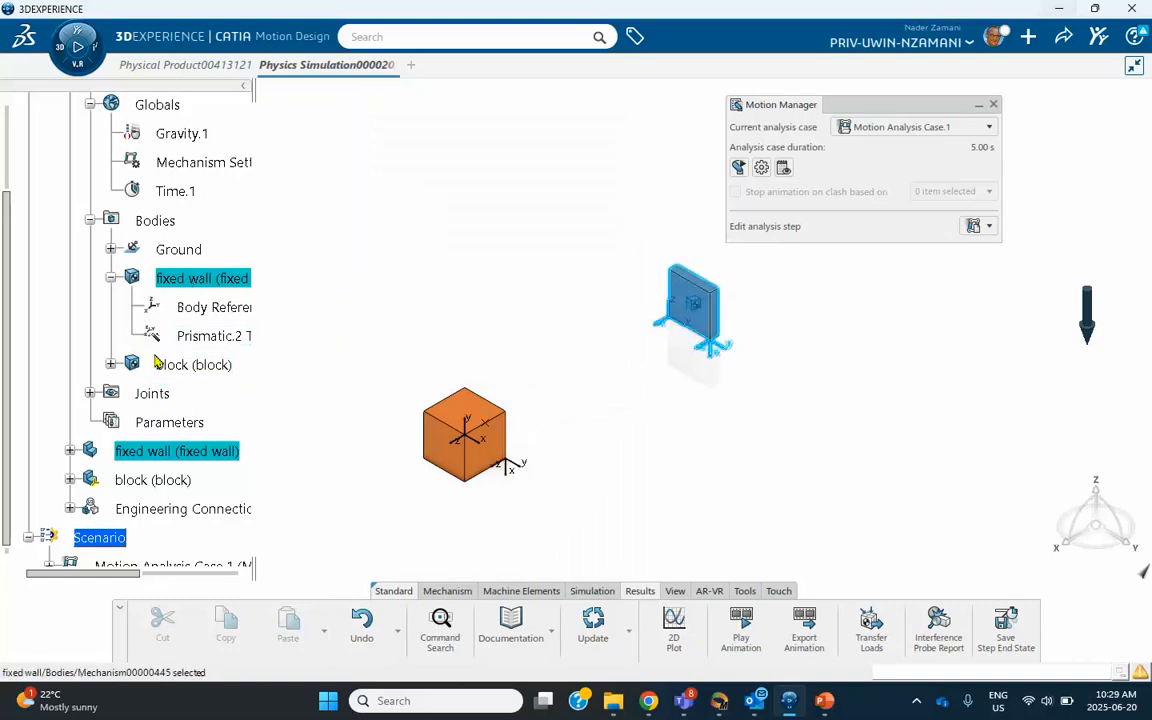
- Override the mass property values of the block body and set its mass to 100 kg
left_click(111, 364)
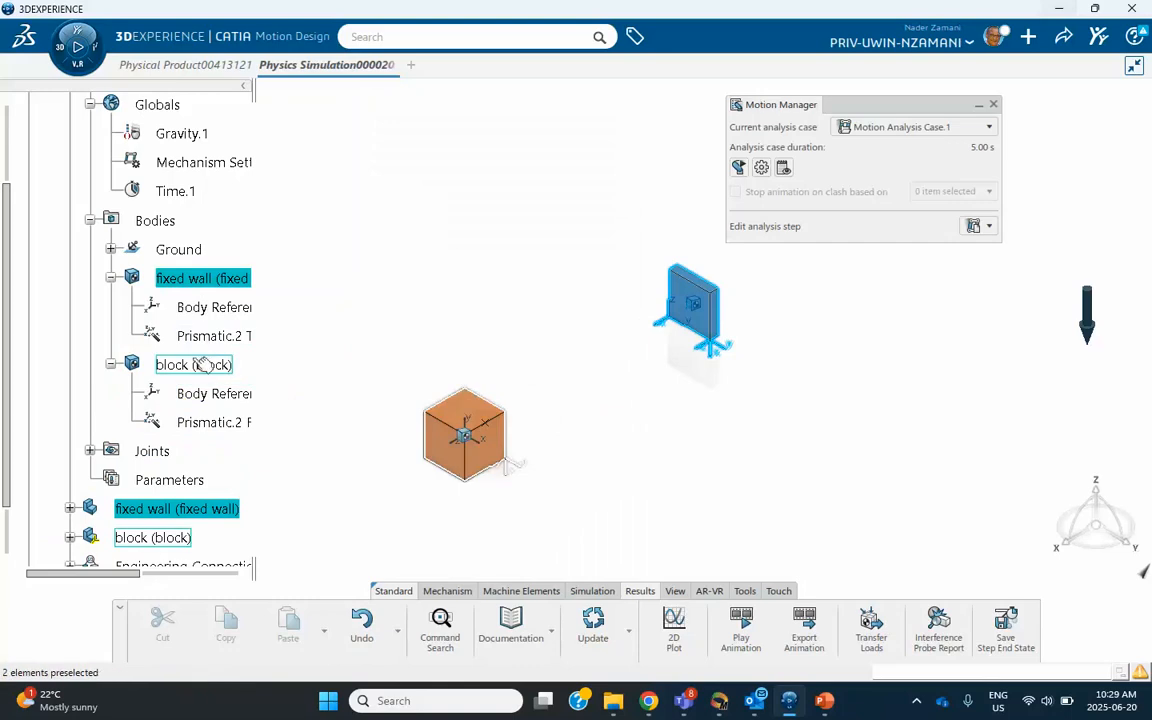
double_click(200, 364)
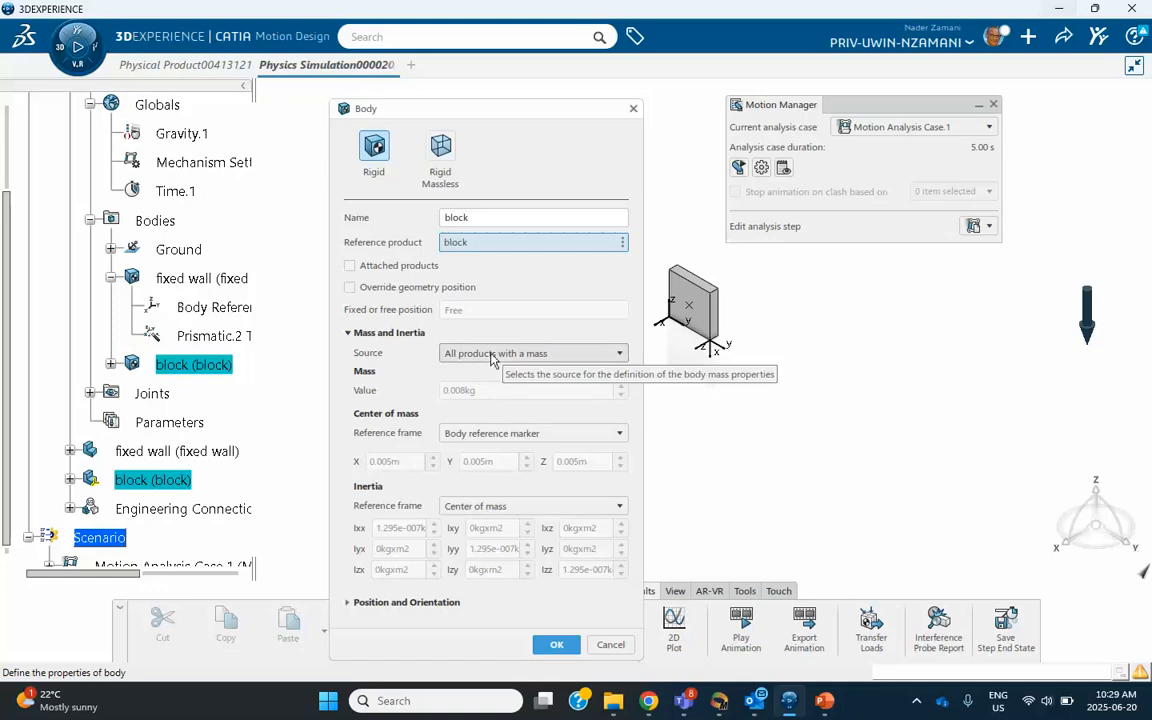
left_click(492, 355)
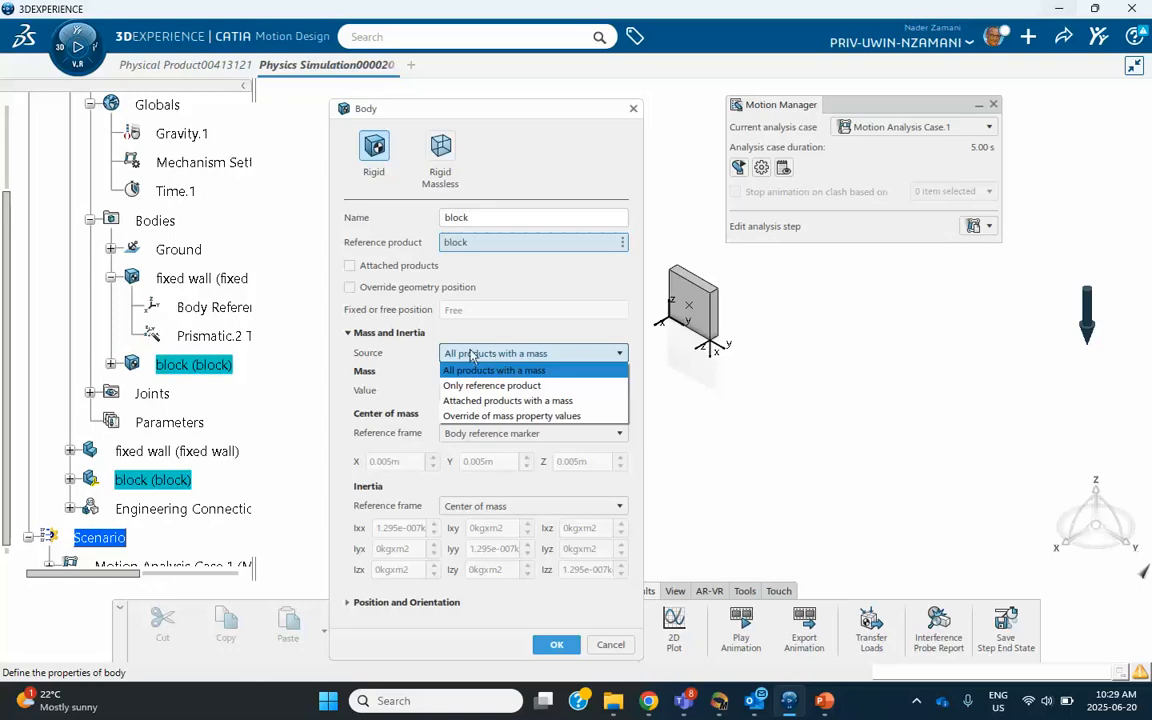
left_click(503, 421)
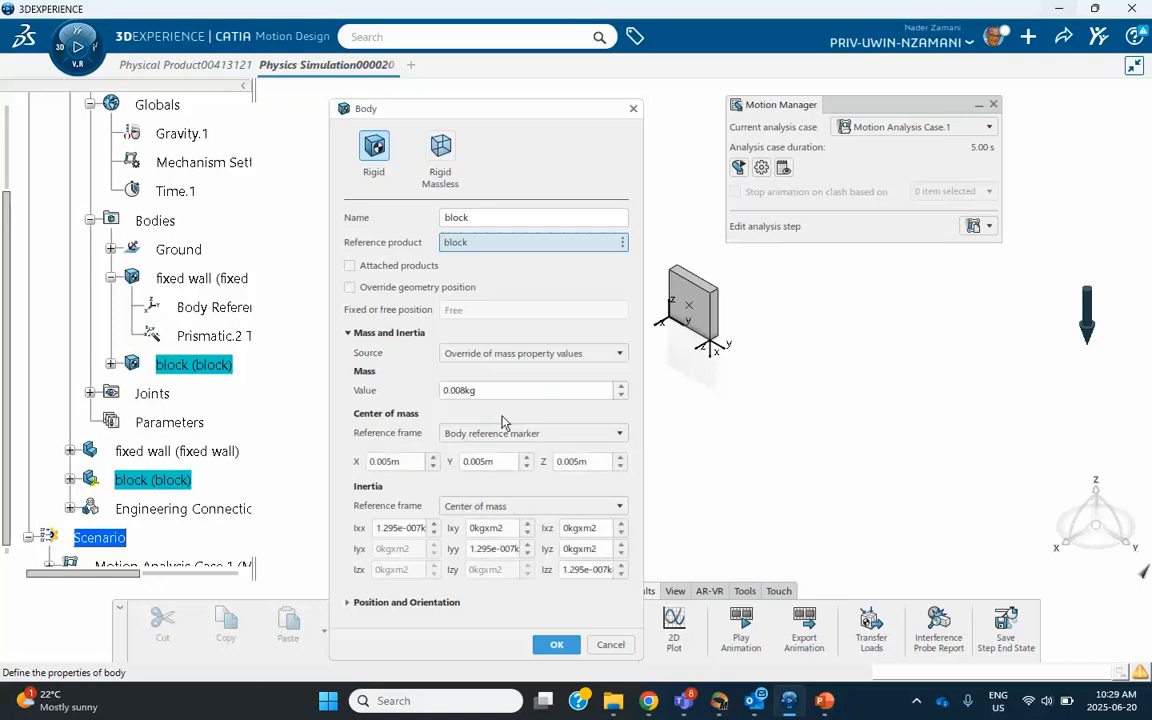
double_click(480, 390)
type("100")
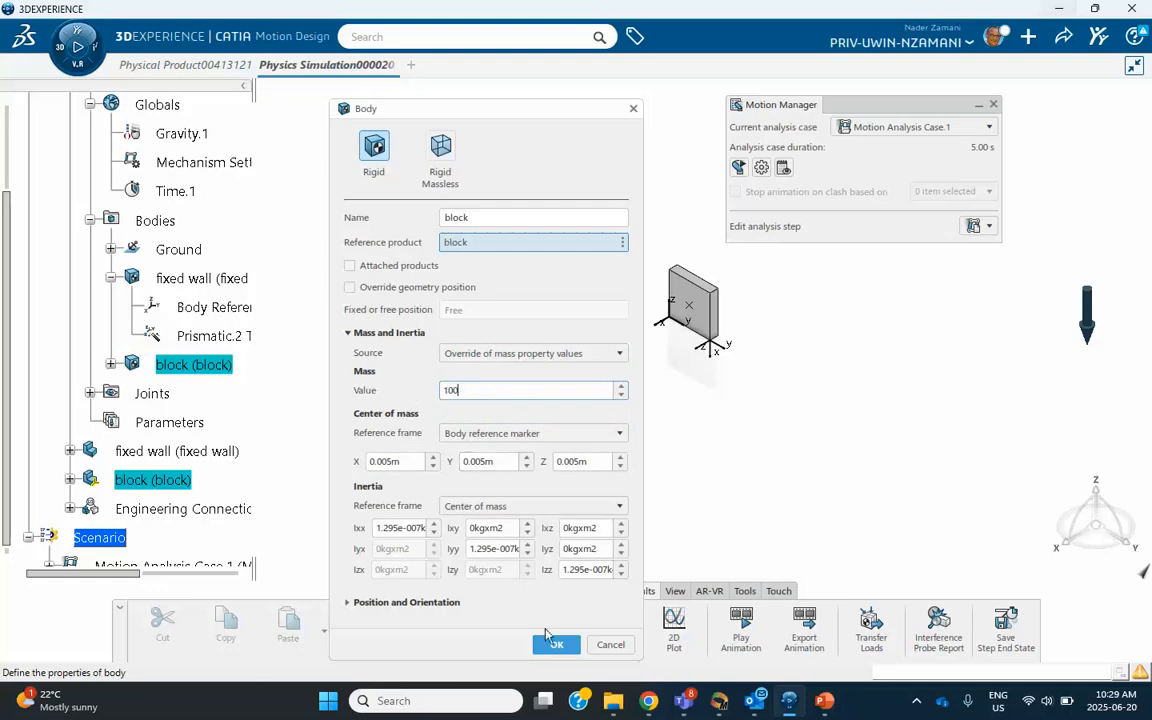
left_click(554, 645)
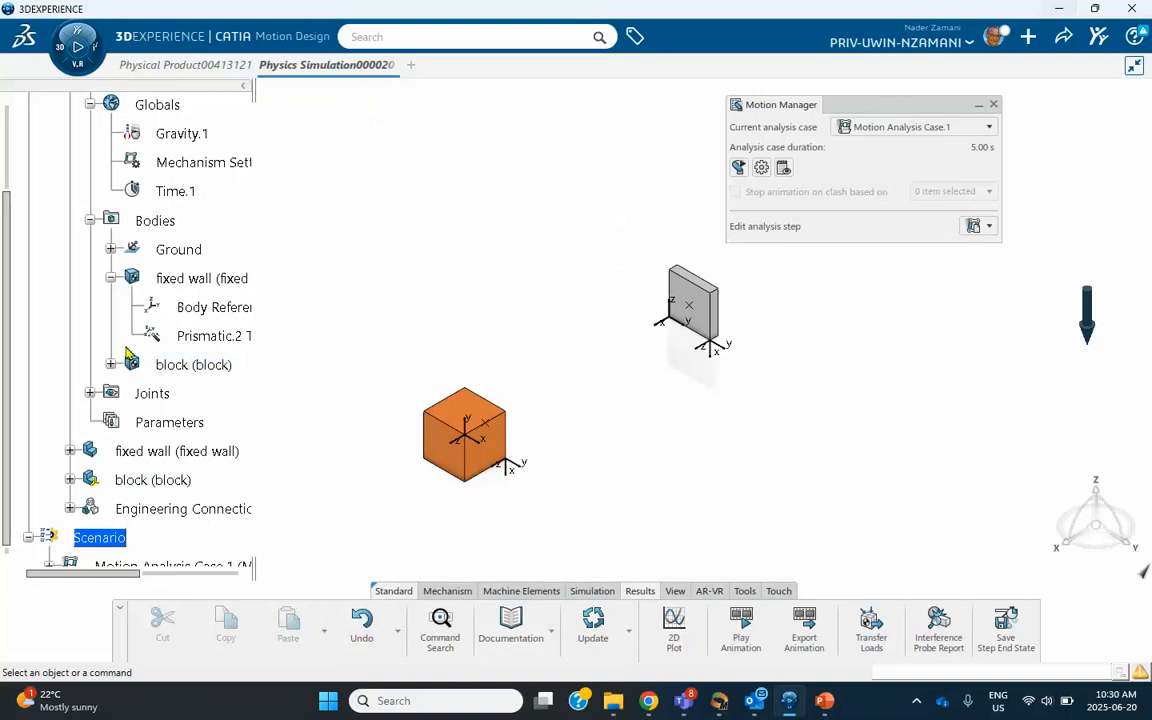
- Start a helical spring with its ends at the points on the facing sides of the fixed wall and the block
scroll(150, 325, "down", 2)
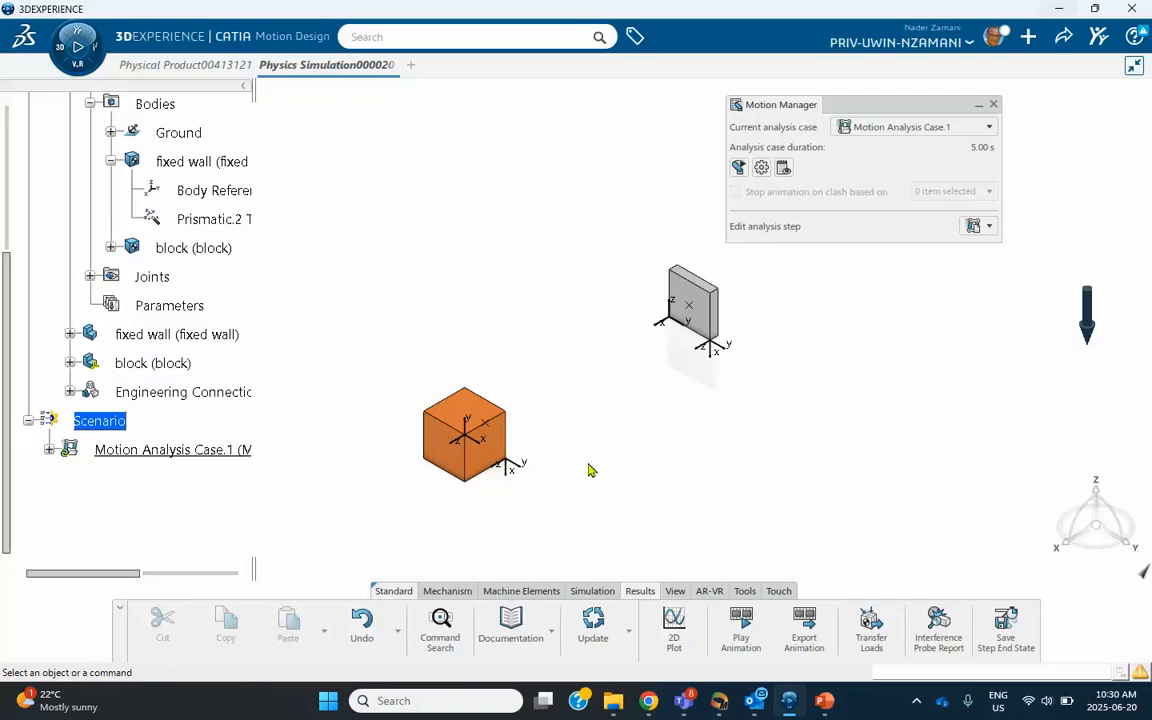
left_click(516, 591)
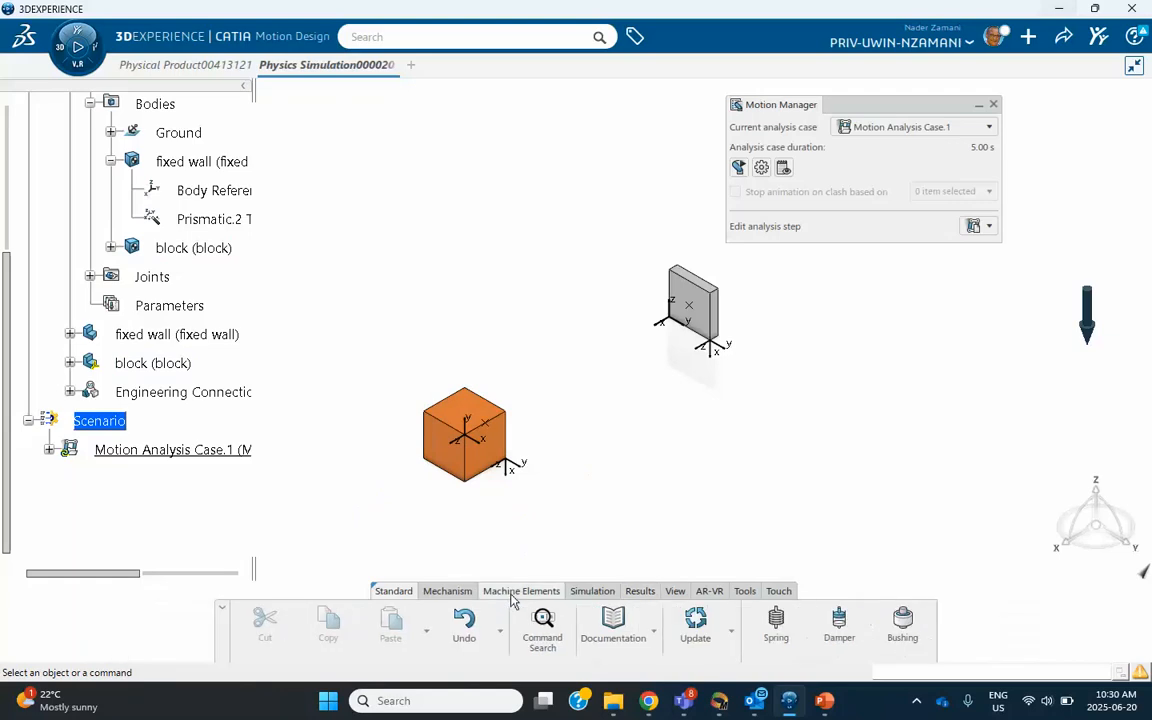
left_click(775, 625)
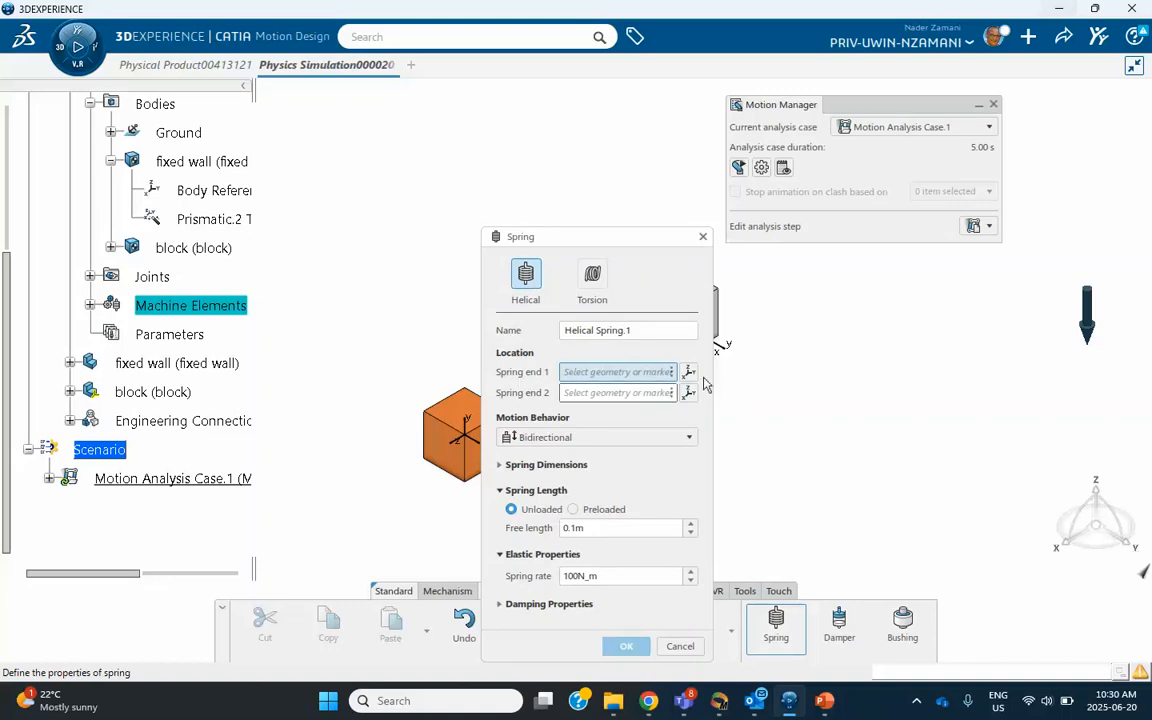
left_click_drag(613, 241, 893, 239)
middle_click_drag(650, 380, 579, 342)
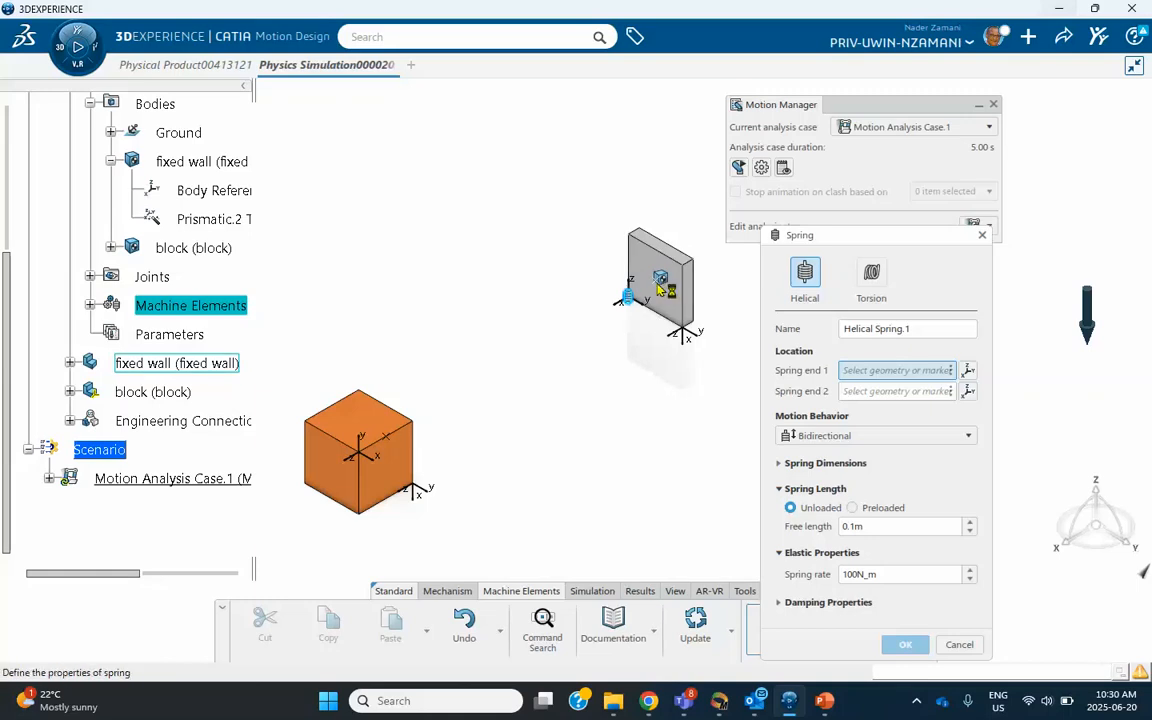
left_click(665, 288)
middle_click_drag(614, 322, 324, 347)
middle_click_drag(494, 358, 532, 352)
left_click(398, 318)
middle_click_drag(503, 304, 744, 350)
middle_click_drag(527, 417, 587, 437)
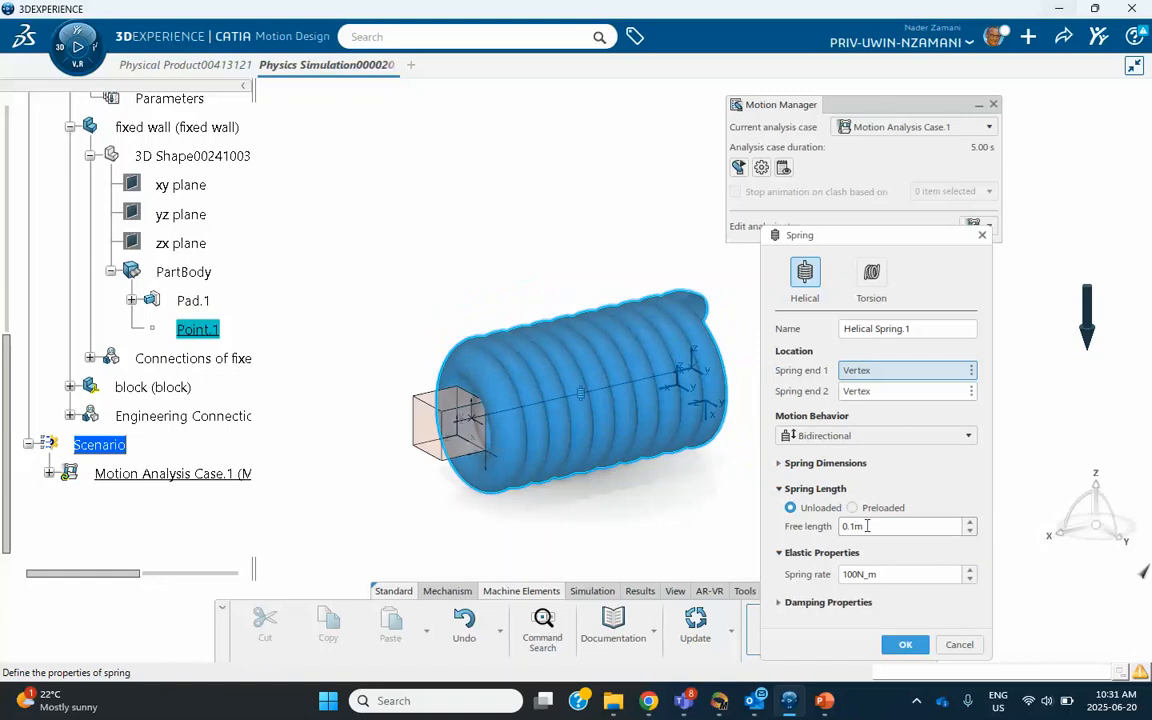
- Set the spring's free length to 0.05 m, spring rate to 2000 N_m and damping constant to 200 kg_s, and create it
left_click_drag(867, 526, 830, 525)
left_click(783, 556)
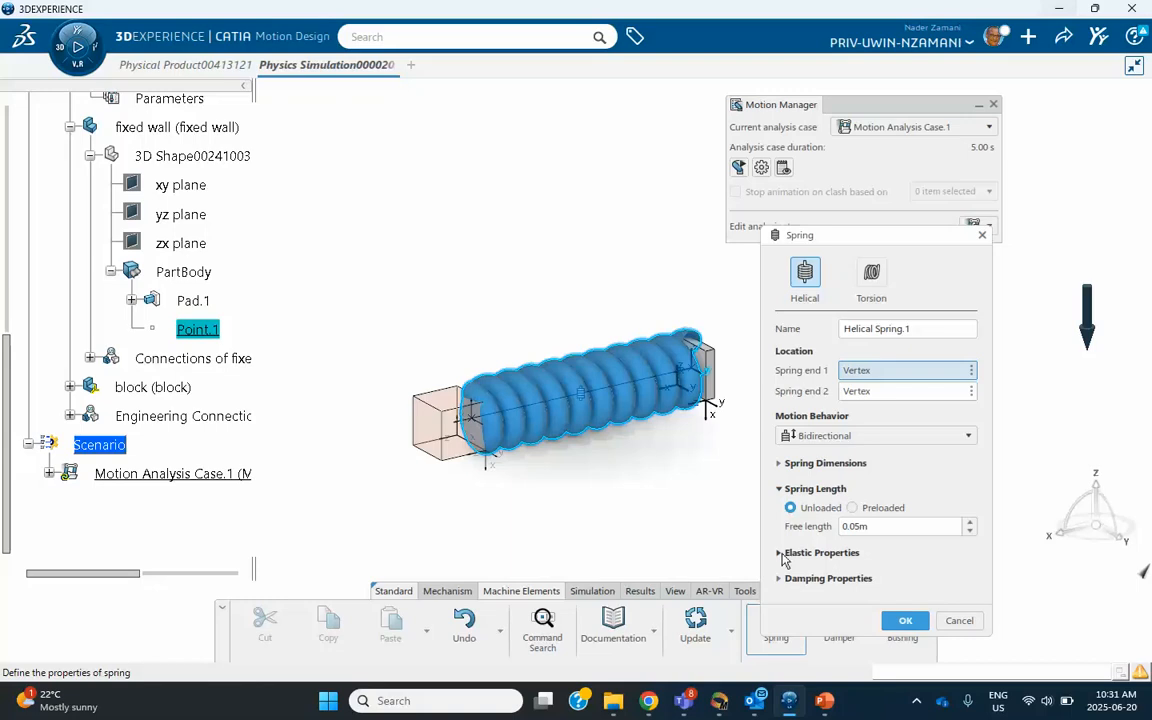
left_click(784, 555)
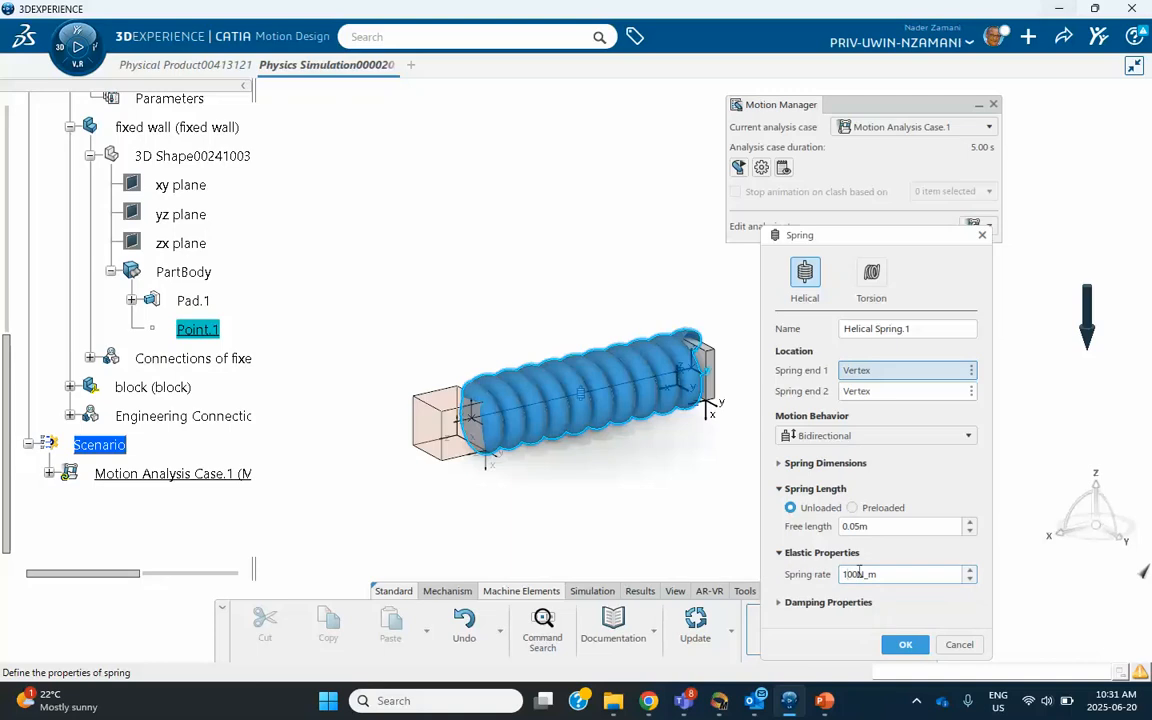
type("2")
left_click(779, 603)
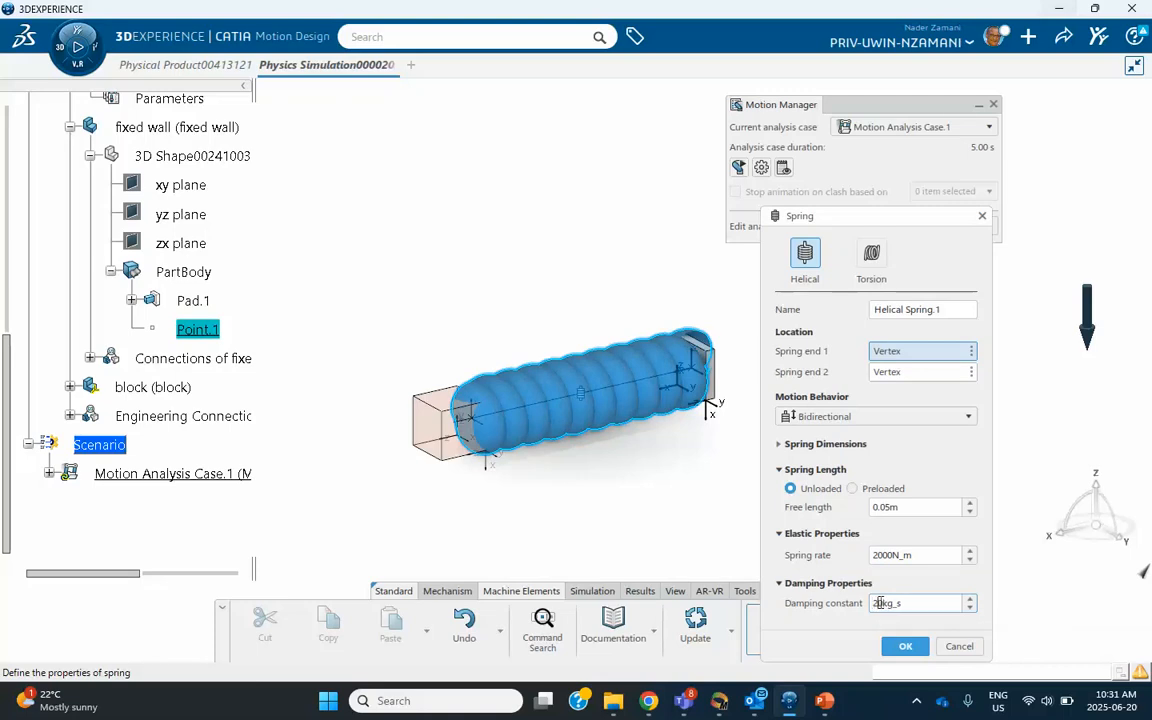
type("00")
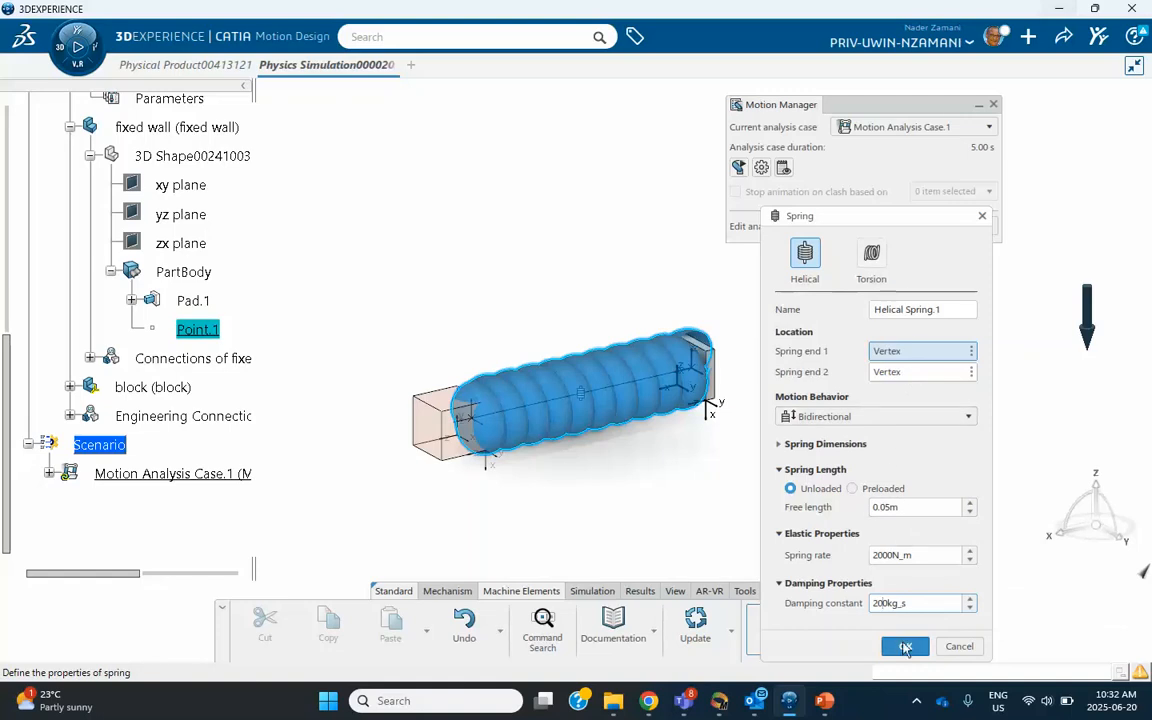
left_click(905, 648)
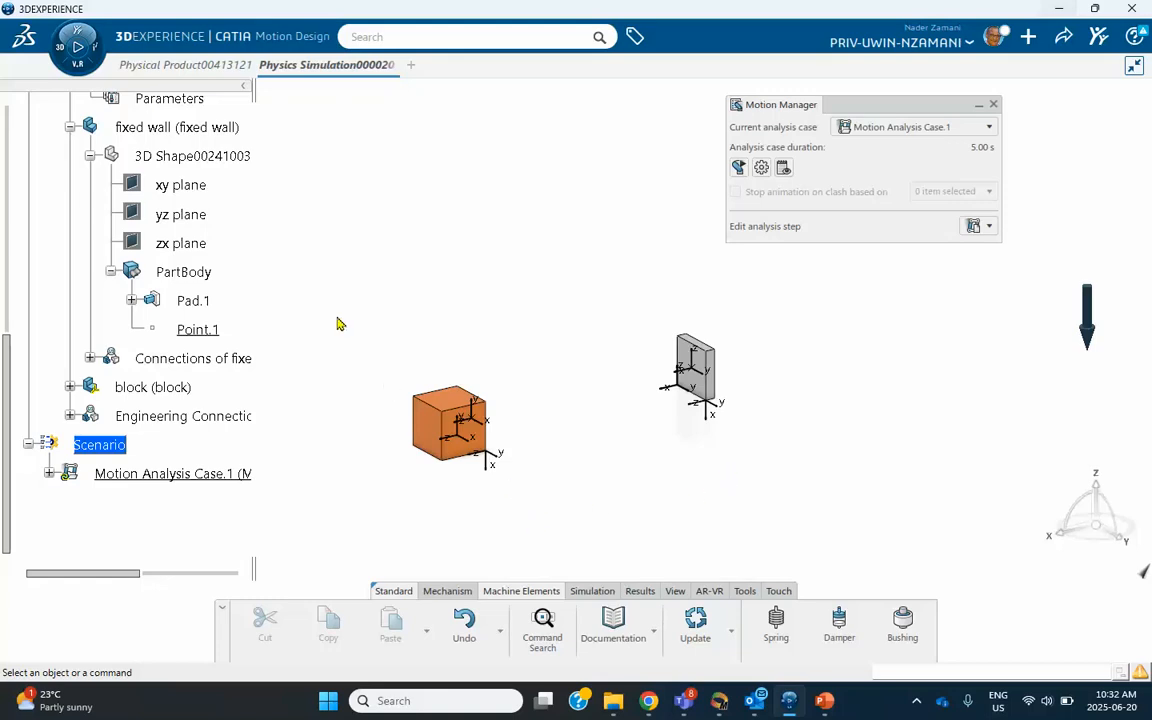
- Start an initial condition for a marker and assign the block's body reference marker to it
scroll(193, 216, "up", 1)
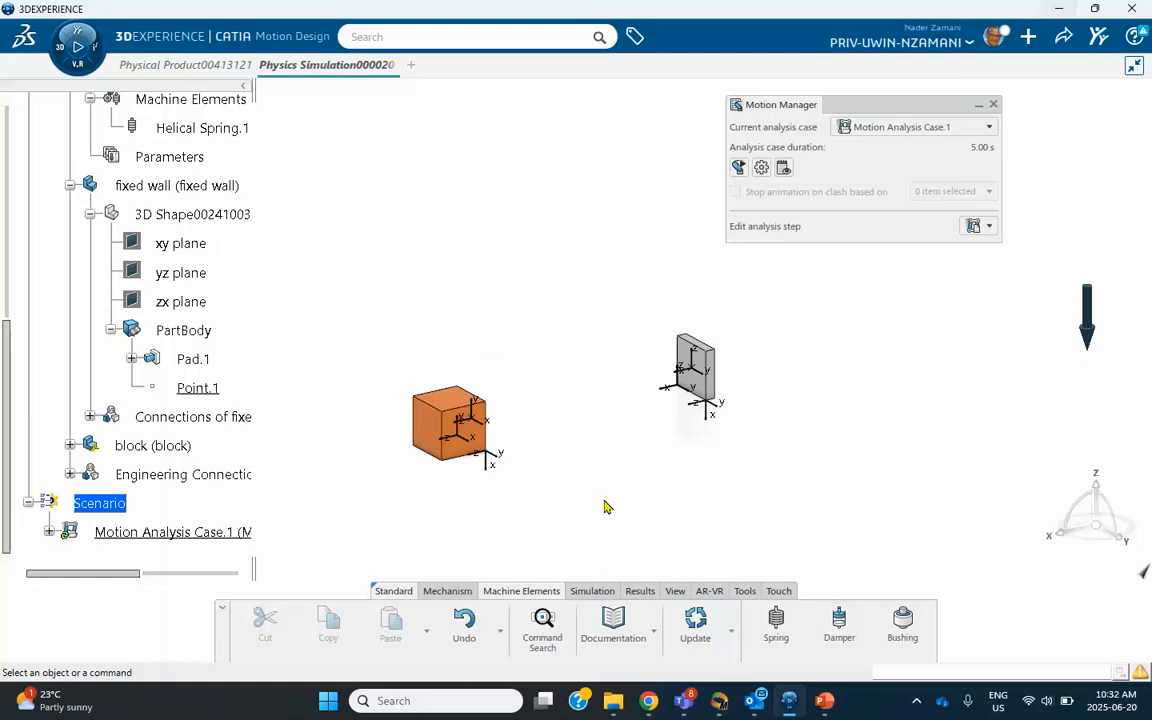
left_click(449, 592)
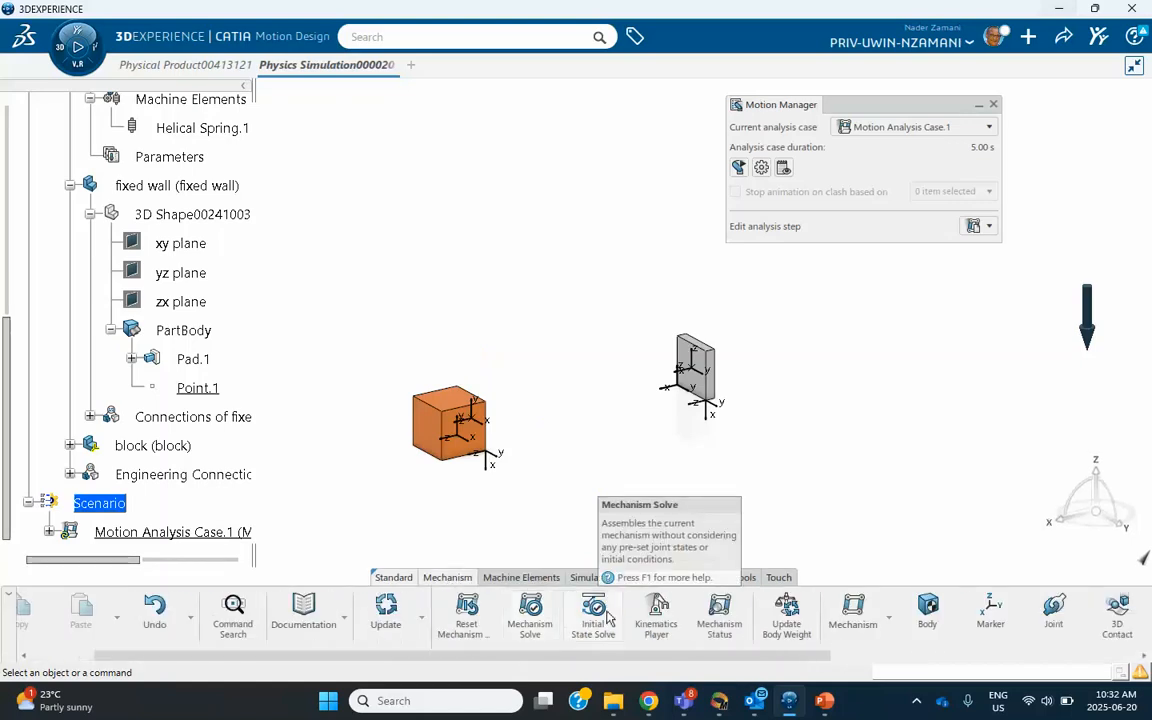
scroll(607, 617, "down", 3)
scroll(612, 615, "down", 5)
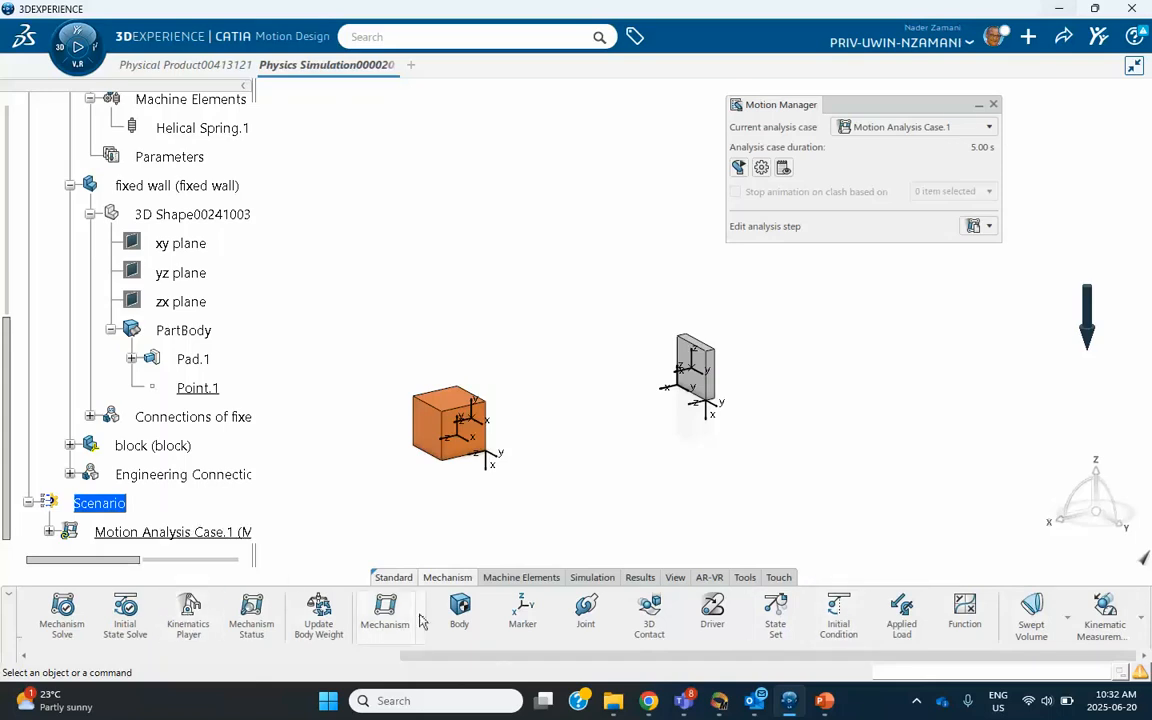
left_click(838, 615)
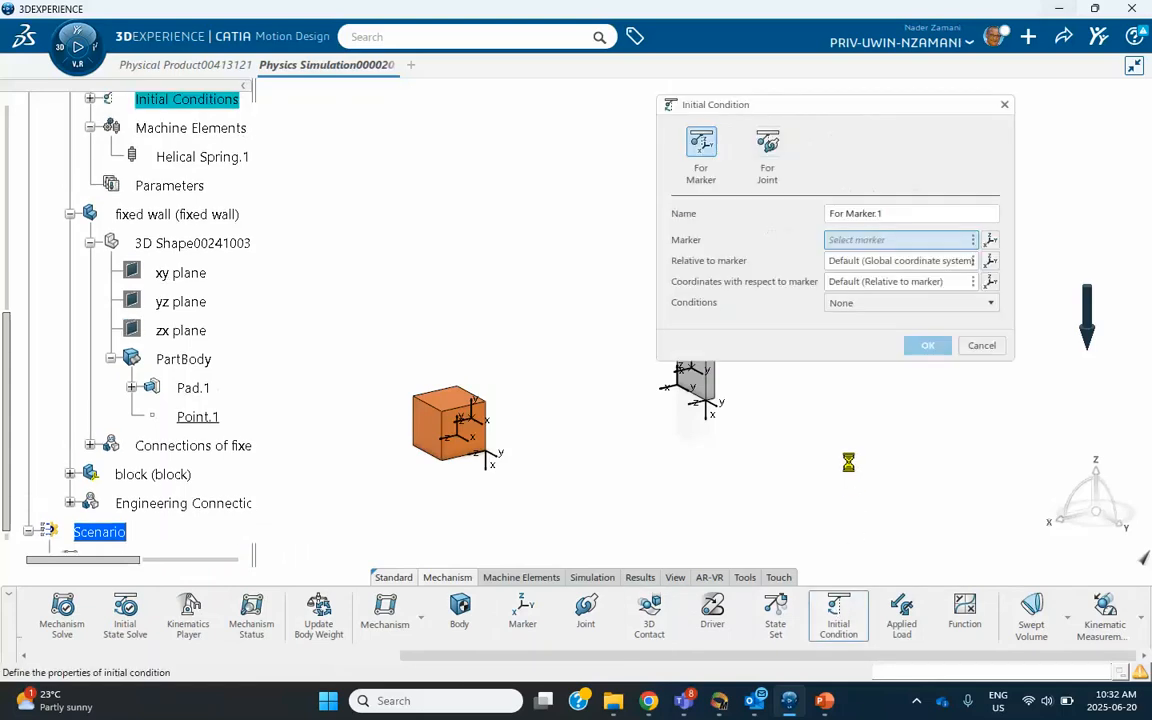
middle_click_drag(612, 296, 589, 332)
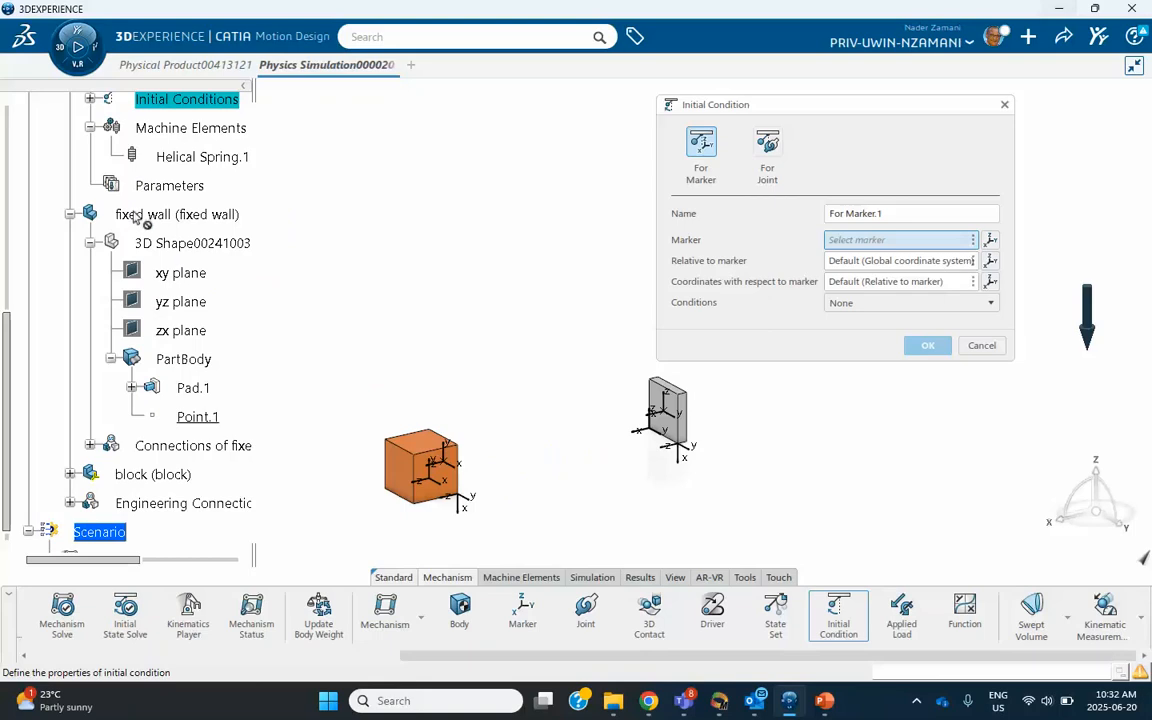
scroll(130, 215, "up", 3)
scroll(140, 243, "up", 1)
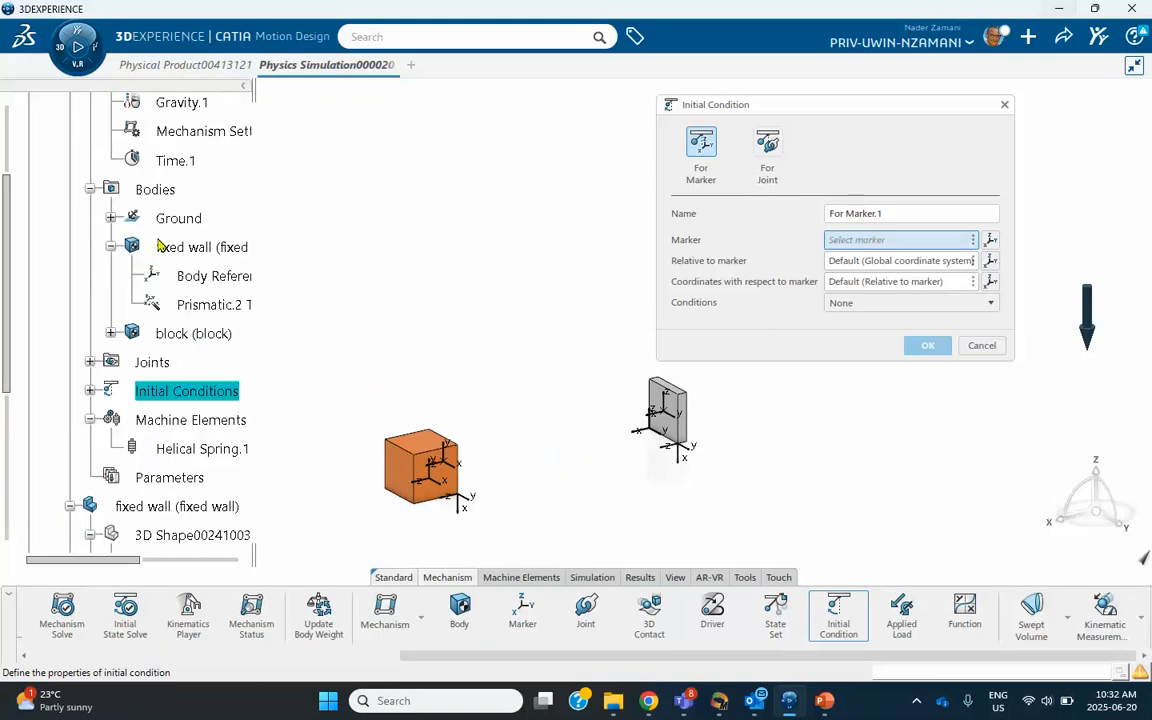
scroll(146, 221, "up", 1)
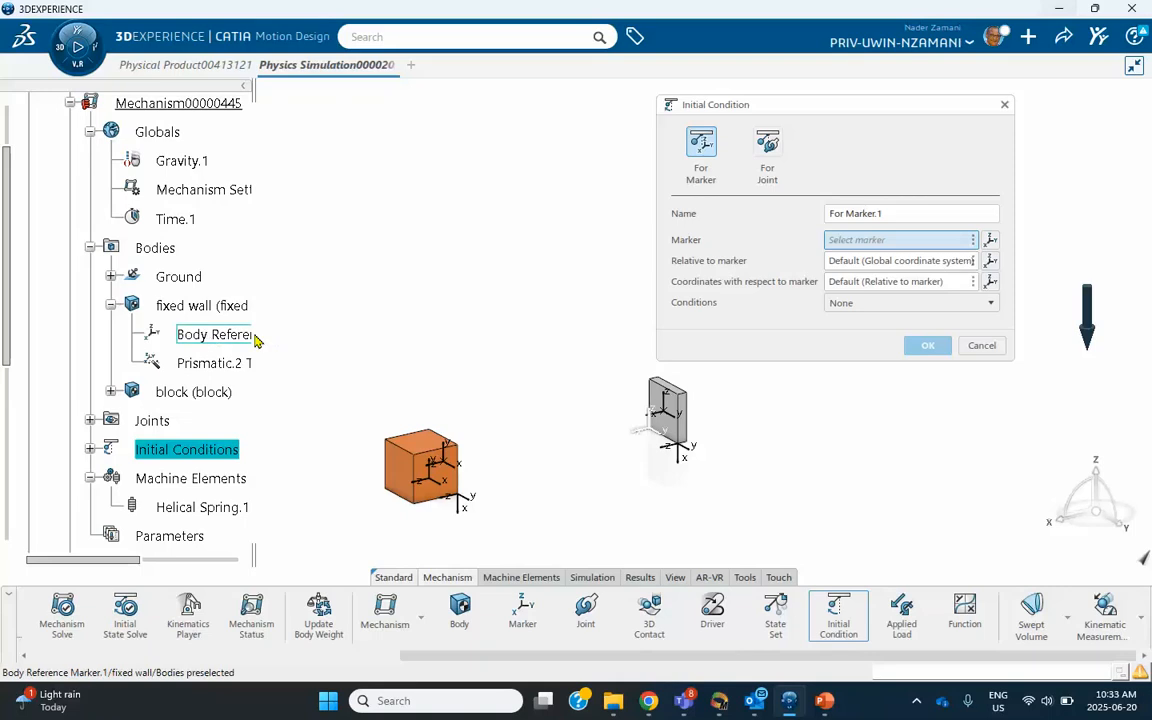
left_click(111, 393)
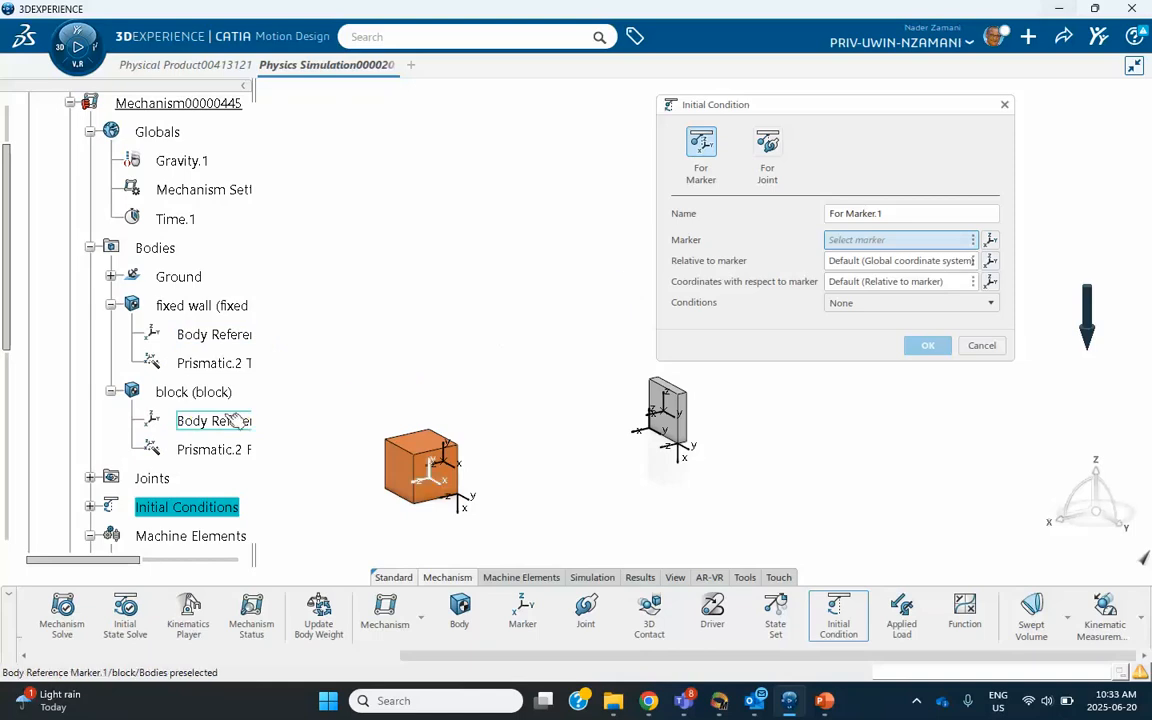
left_click(212, 421)
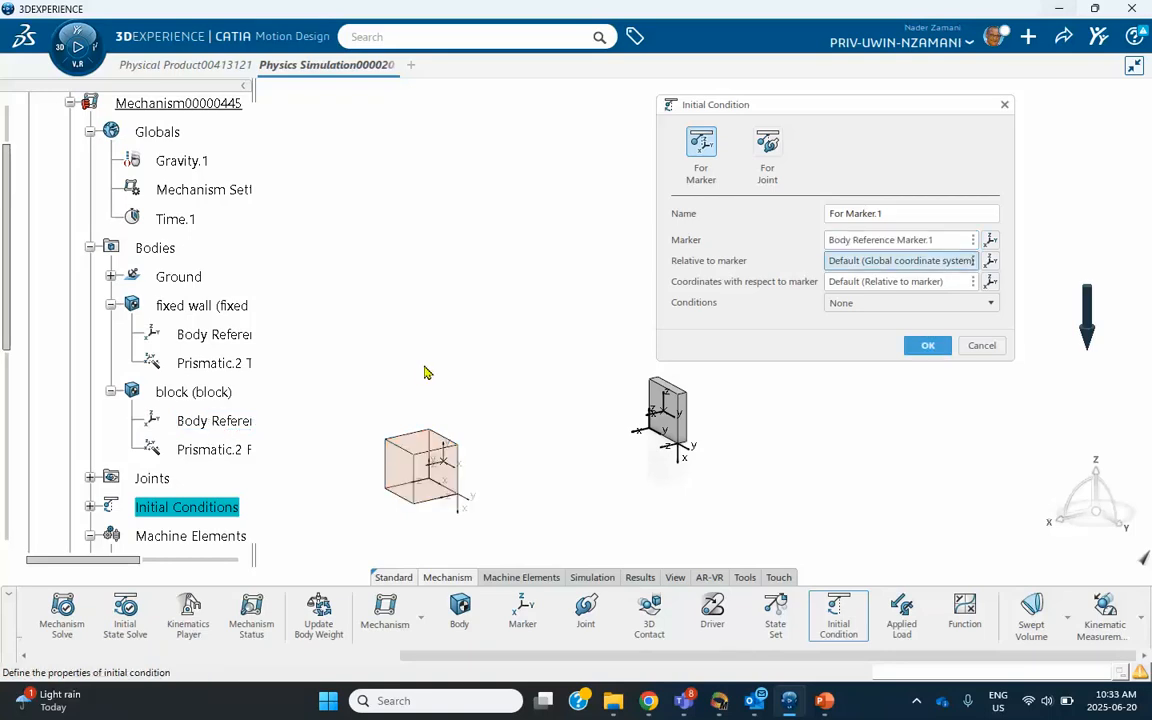
- Define the marker's X translation by position and velocity, with 0.06 m and 0.1 m_s, and create the initial condition
left_click(853, 304)
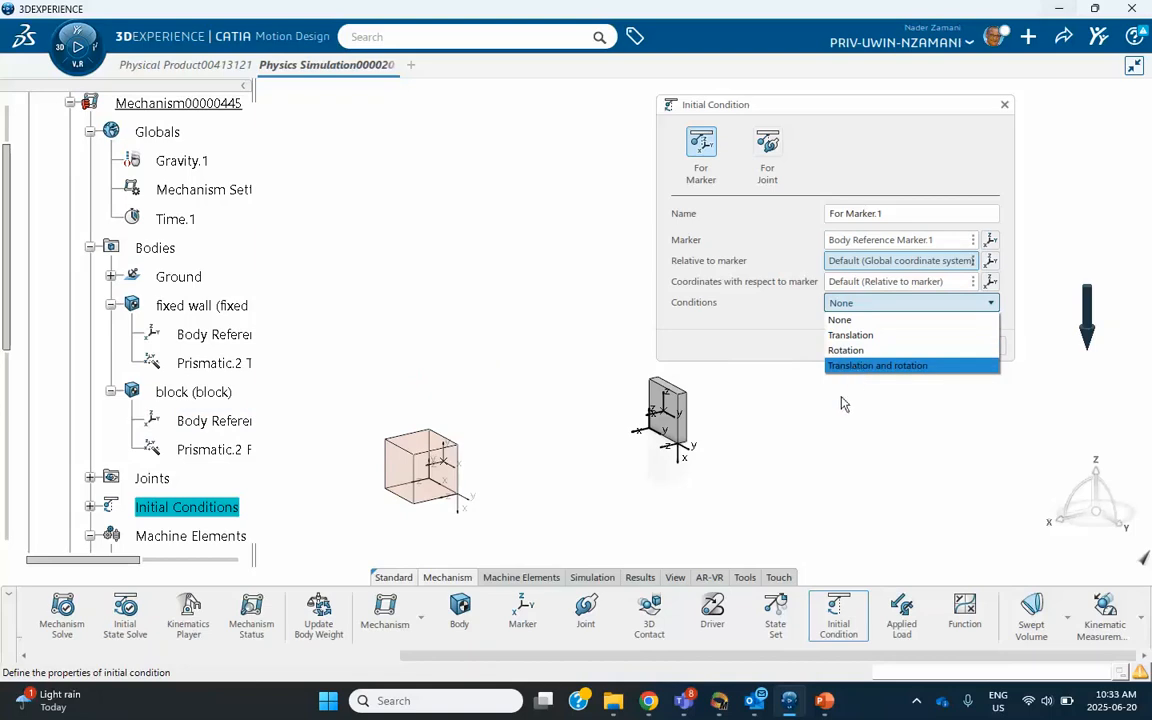
left_click(857, 337)
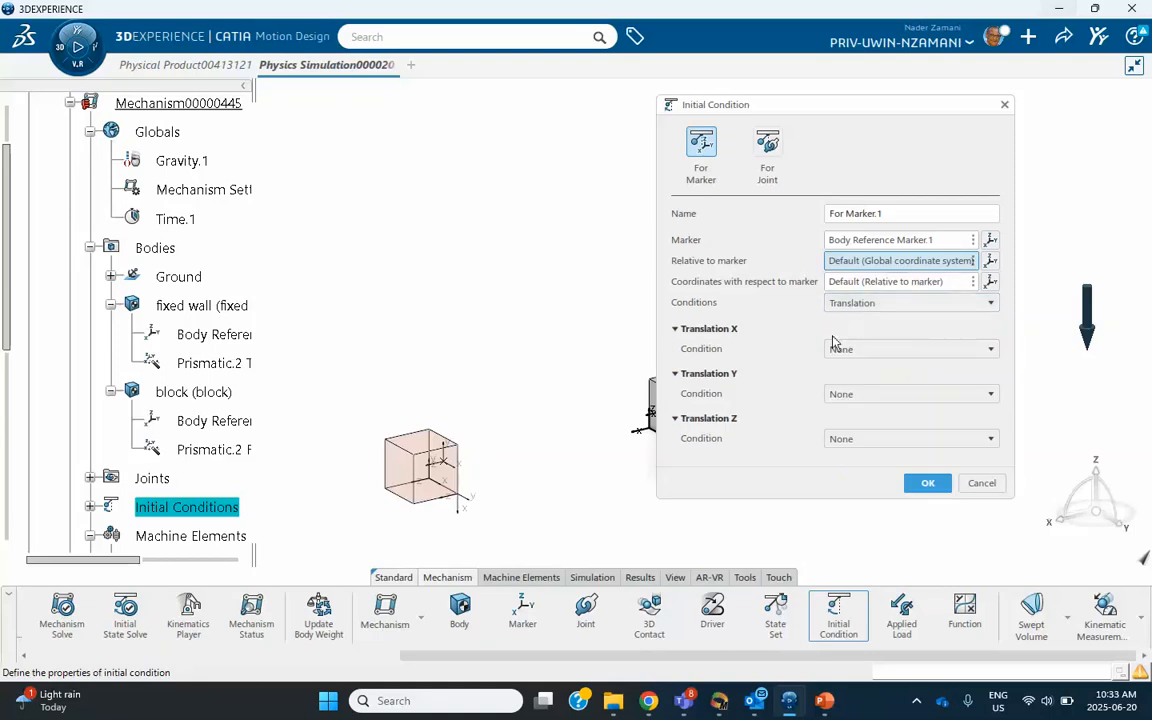
left_click(842, 349)
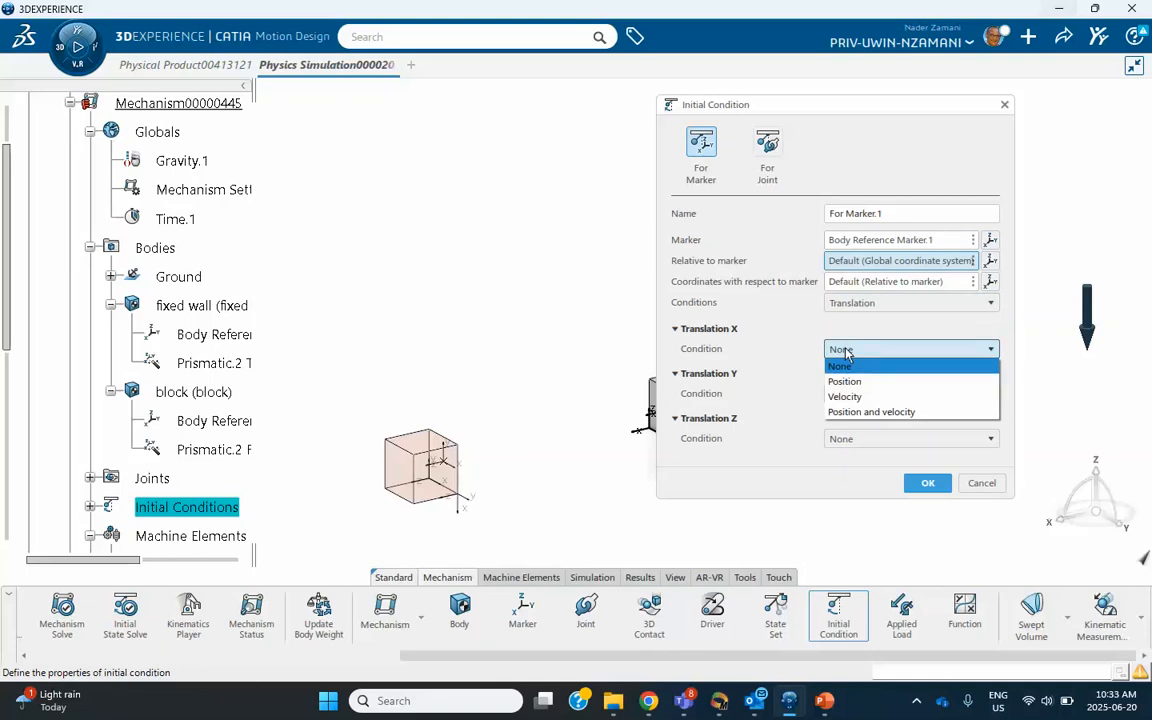
left_click(849, 413)
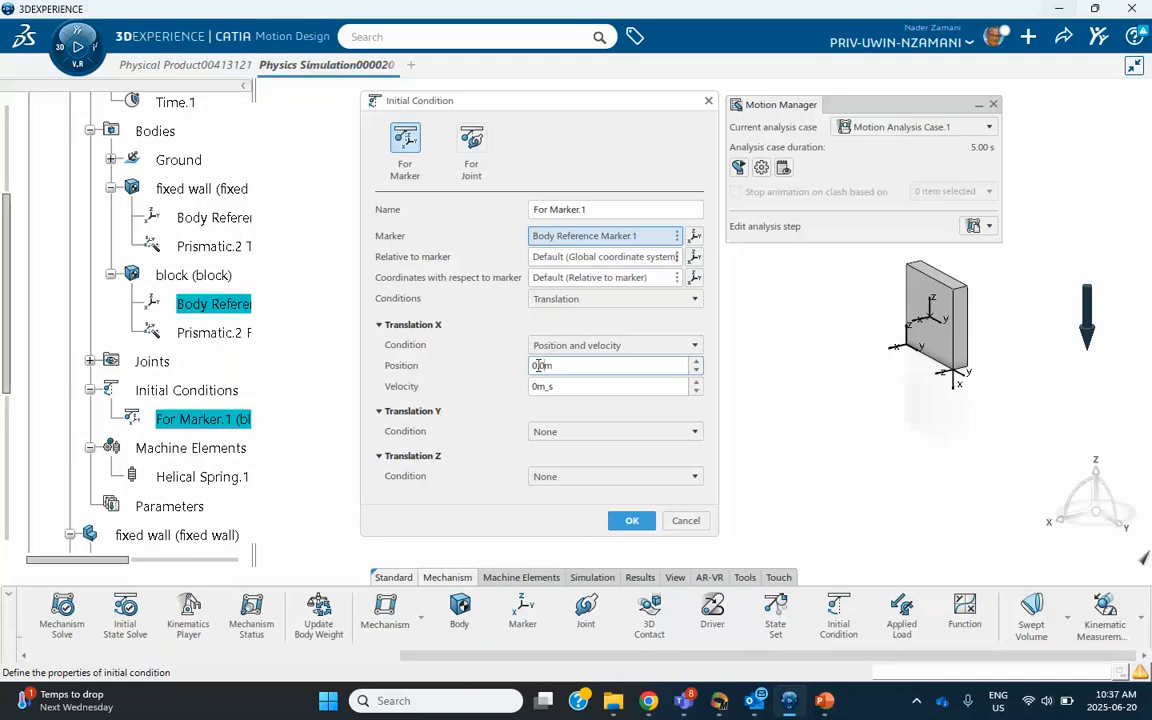
left_click(541, 389)
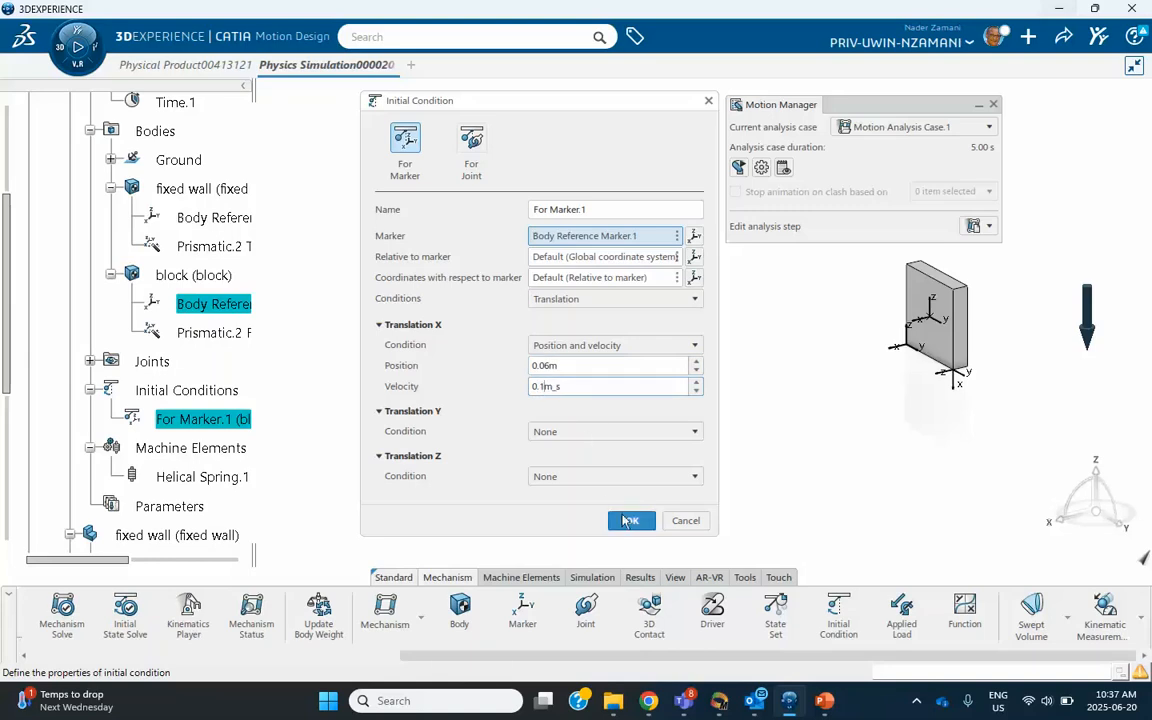
left_click(630, 522)
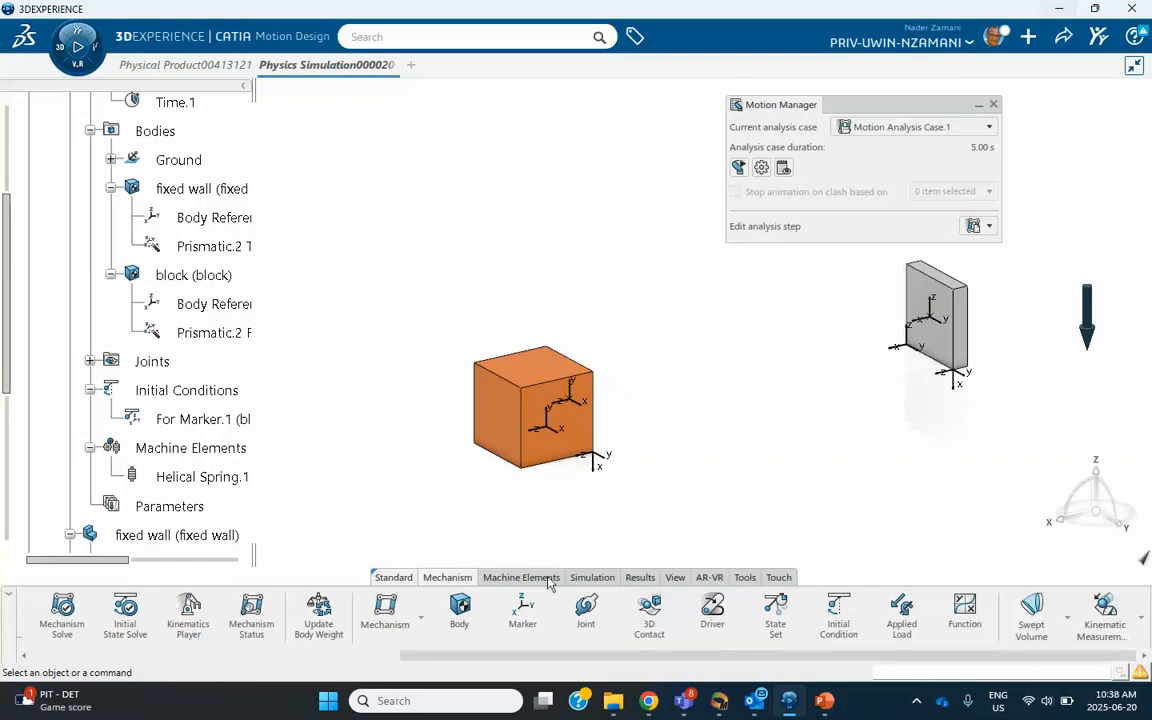
- Run Initial State Solve on the mechanism and dismiss its report
scroll(250, 614, "up", 1)
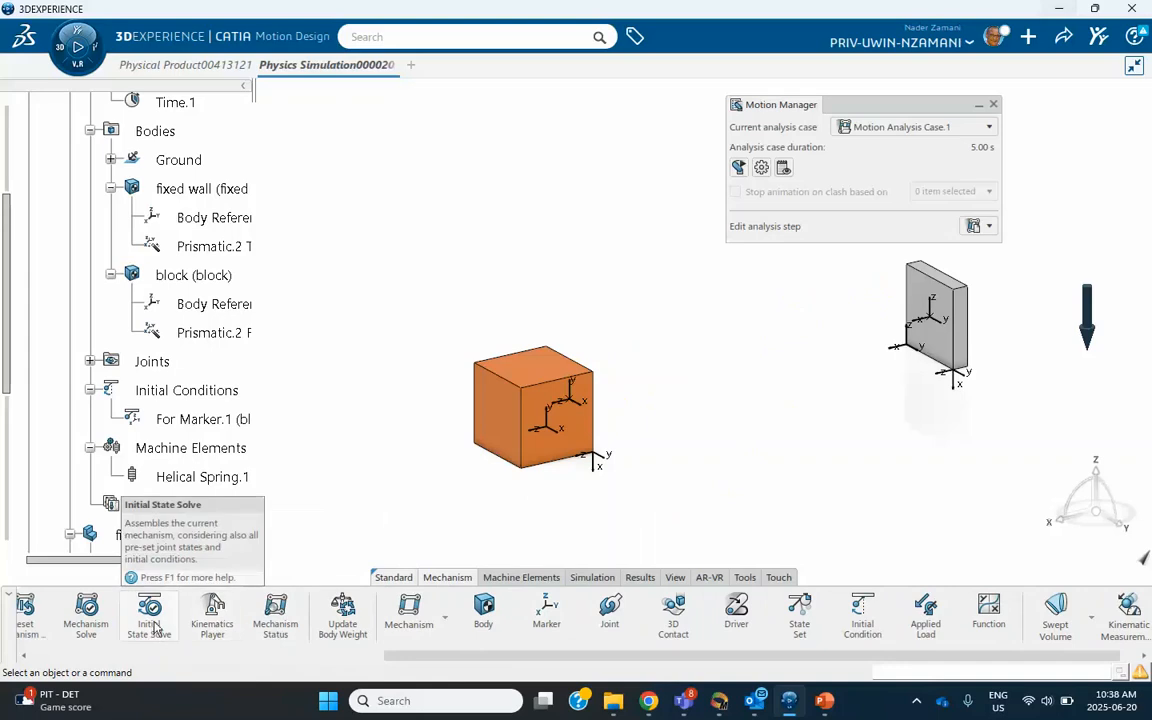
scroll(420, 615, "up", 4)
scroll(450, 615, "up", 8)
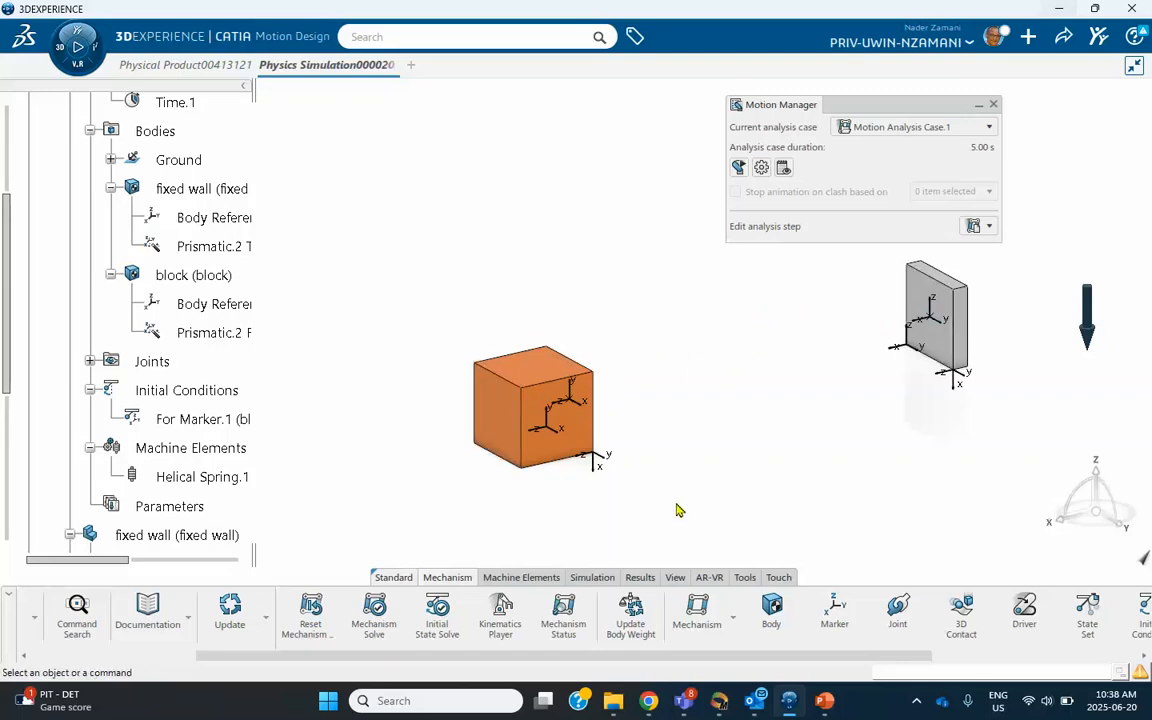
left_click(449, 617)
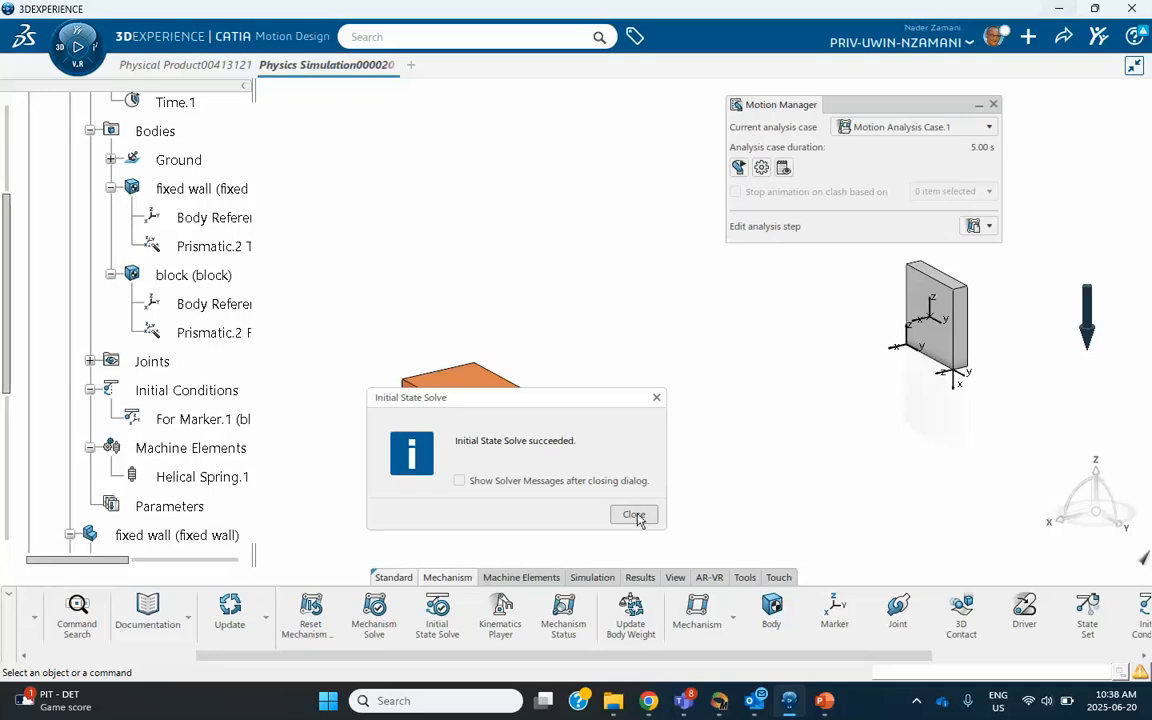
left_click(634, 515)
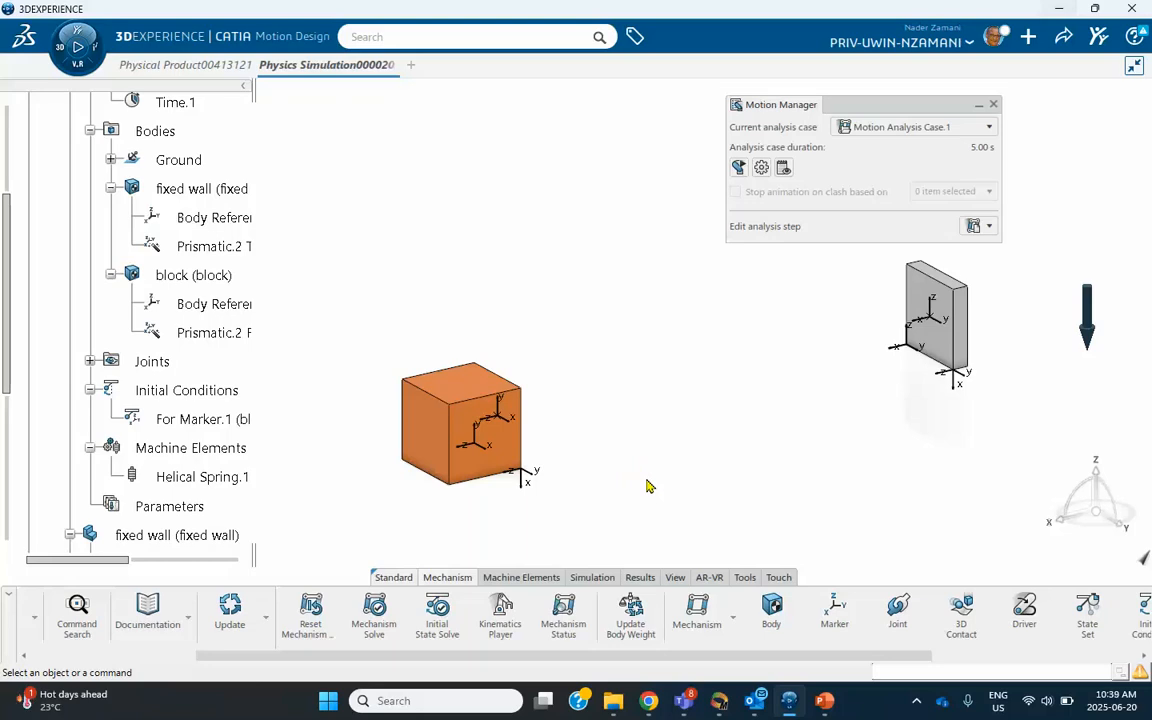
- Start an action-only applied force at the point on the block's face, with its magnitude defined by function
scroll(645, 611, "right", 3)
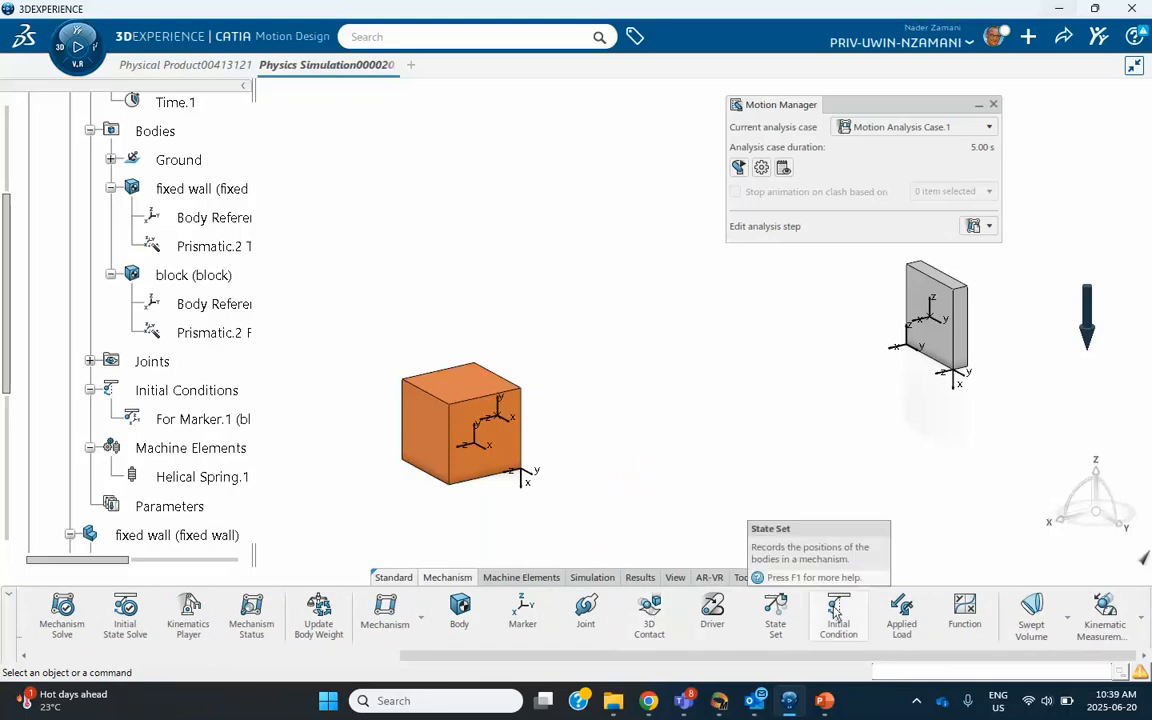
left_click(899, 619)
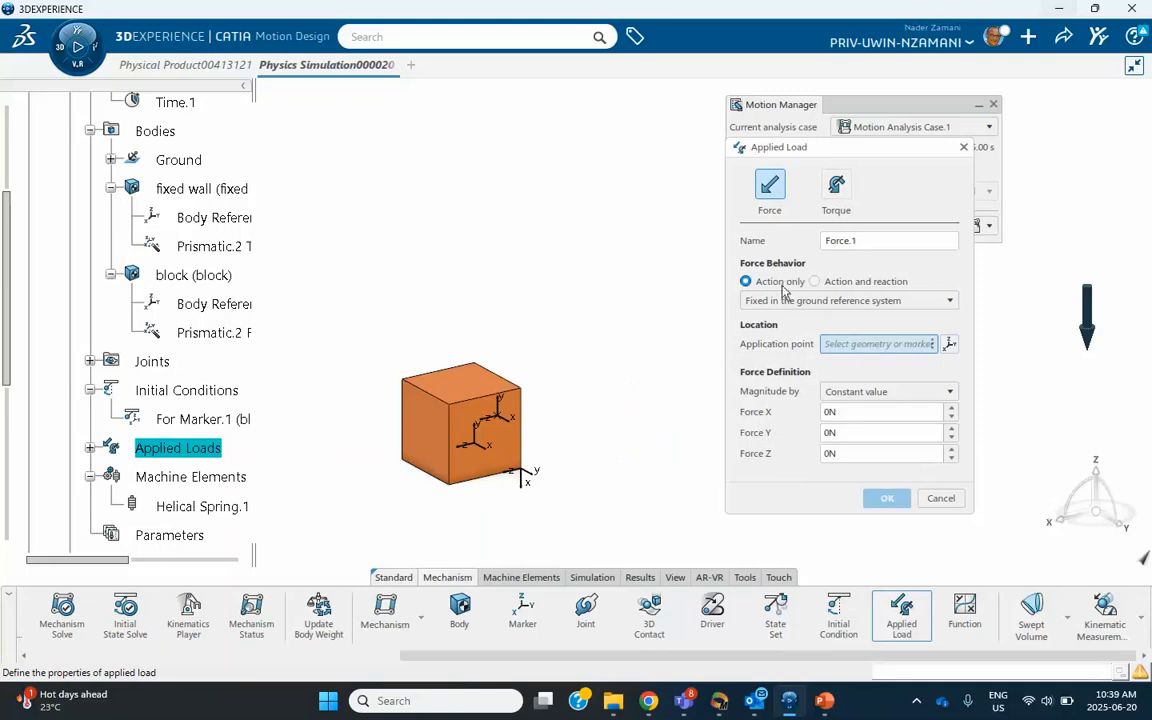
middle_click_drag(633, 411, 375, 378)
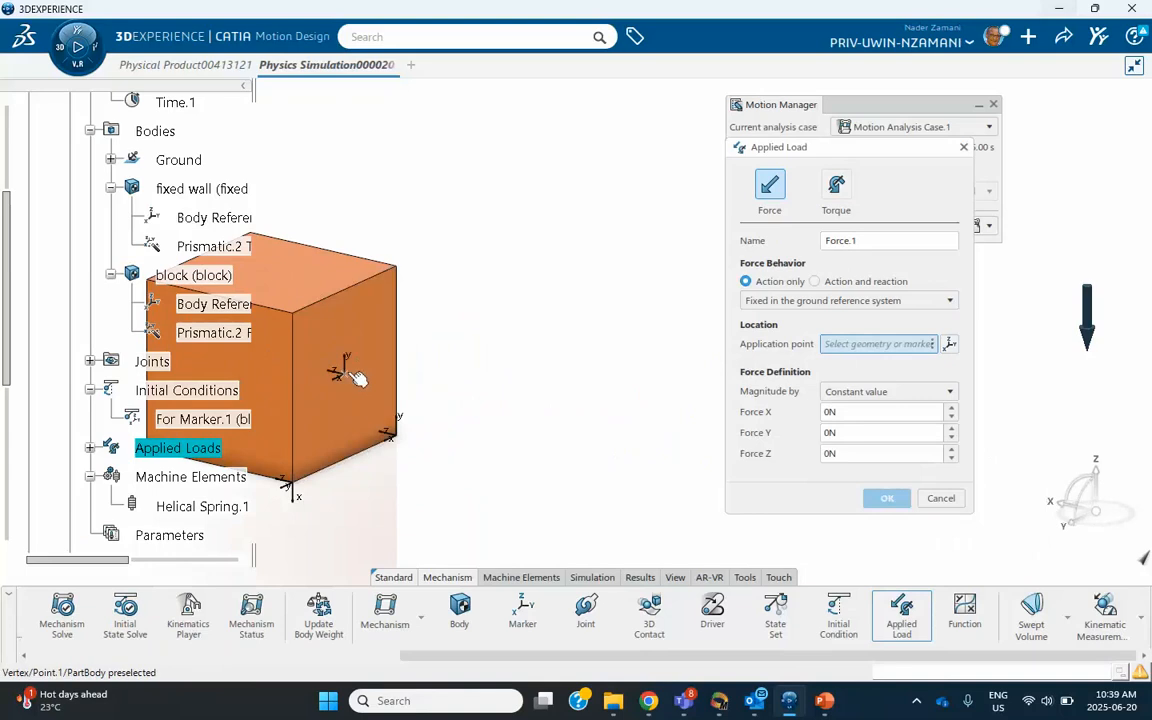
left_click(343, 372)
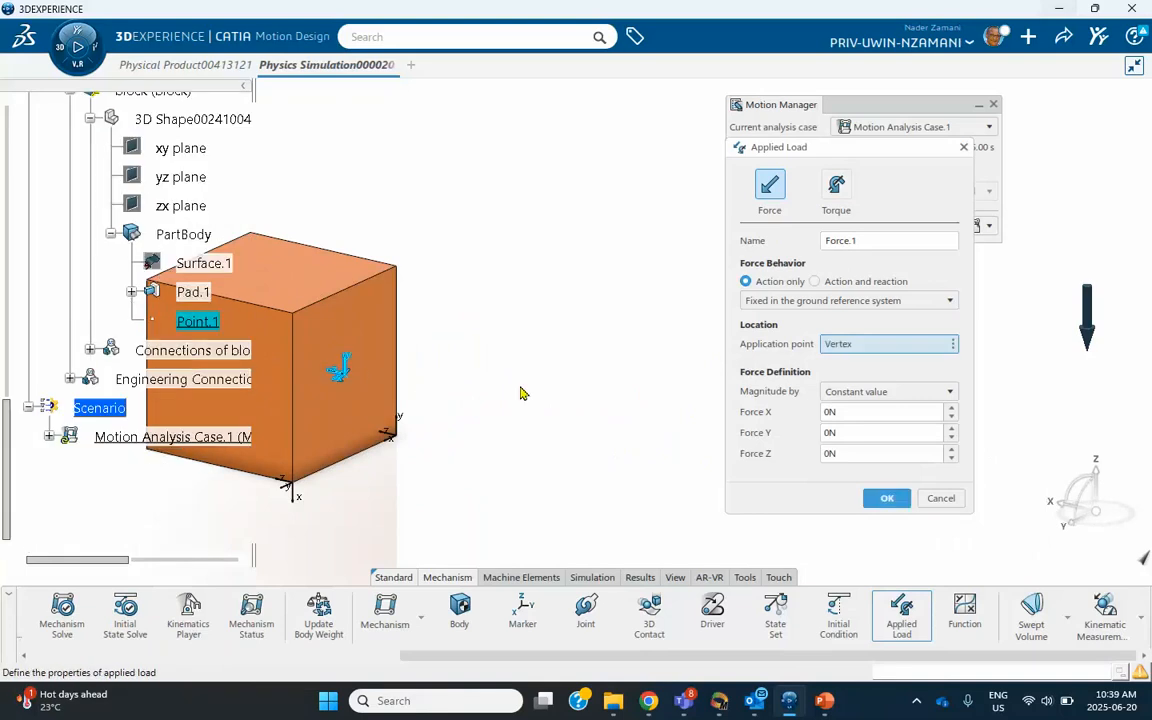
left_click(856, 392)
left_click(845, 423)
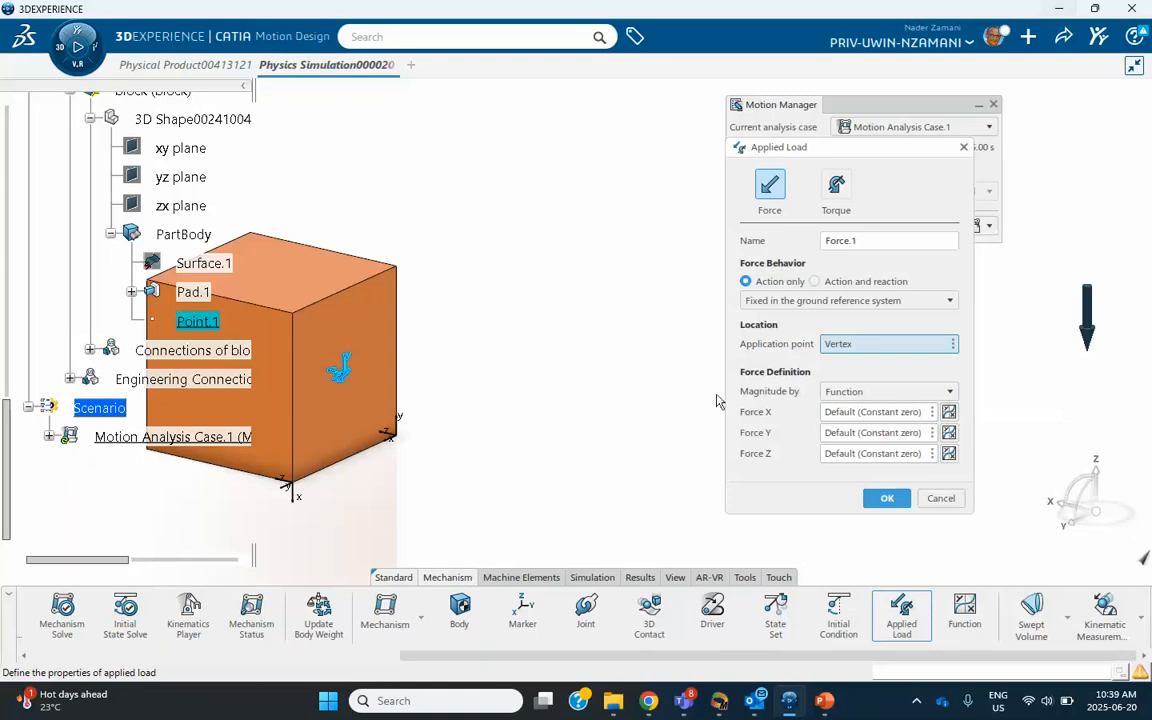
- Start a new Harmonic function for Force X, with Force as the dependent quantity
mouse_move(638, 360)
middle_mouse_down()
mouse_move(643, 463)
mouse_move(630, 452)
mouse_move(643, 378)
middle_mouse_up()
middle_click_drag(613, 313, 612, 321)
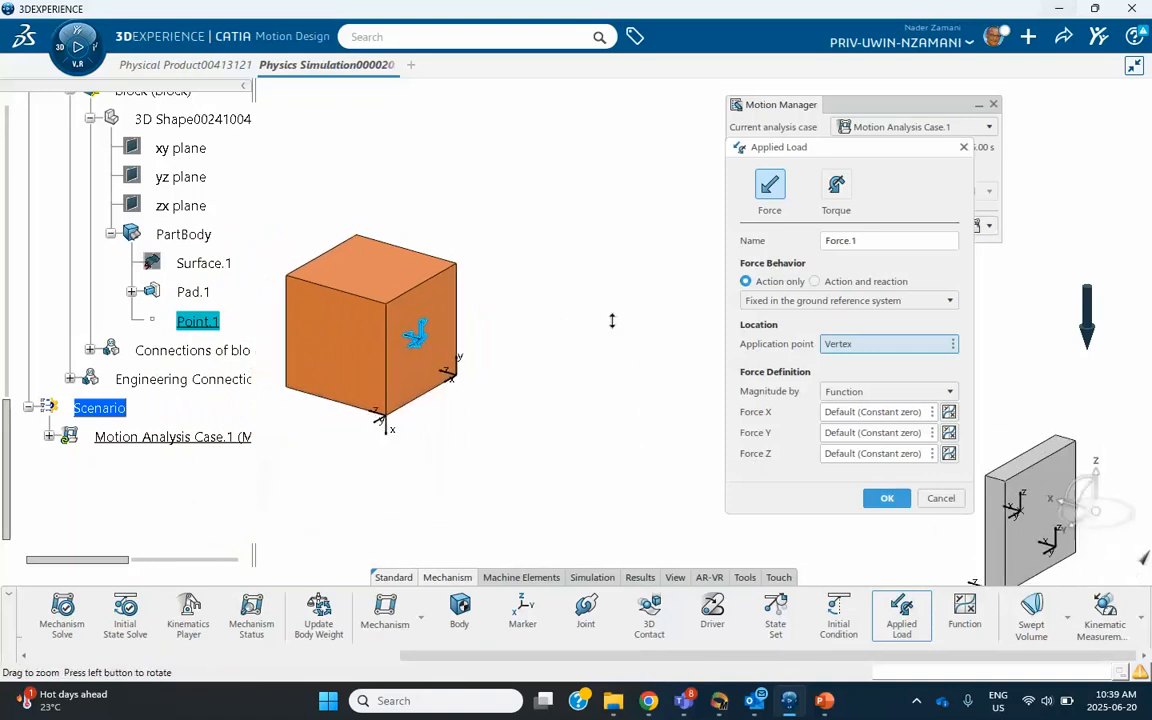
left_click(948, 412)
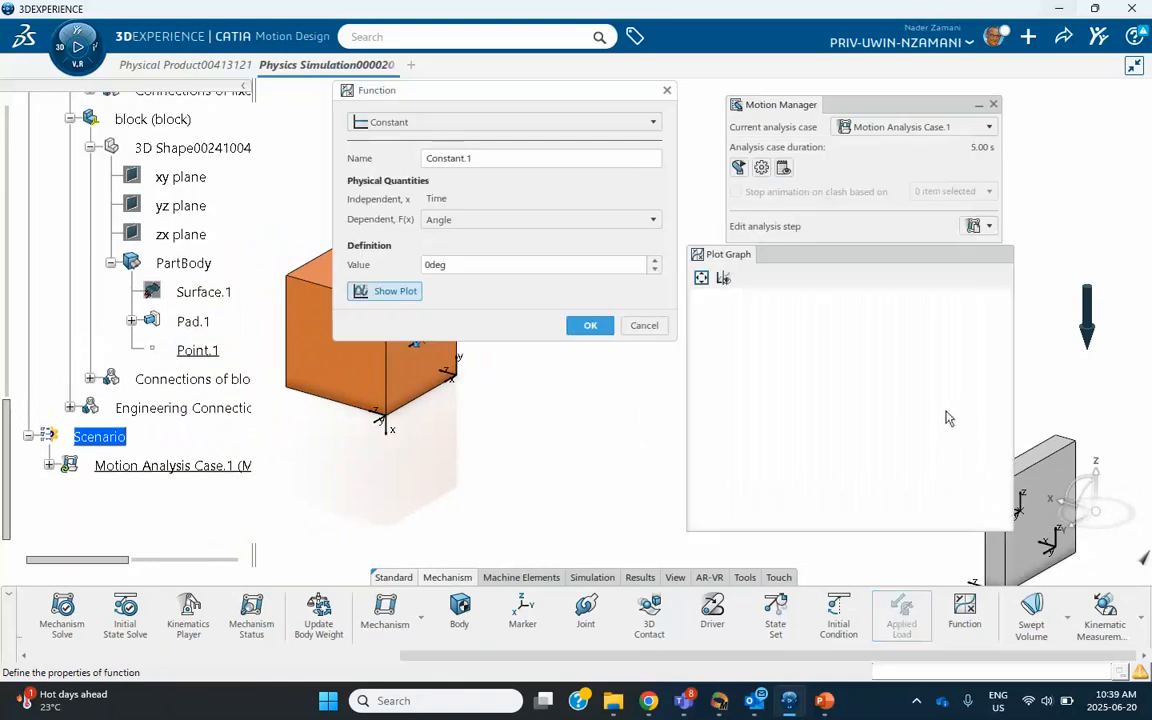
left_click(456, 128)
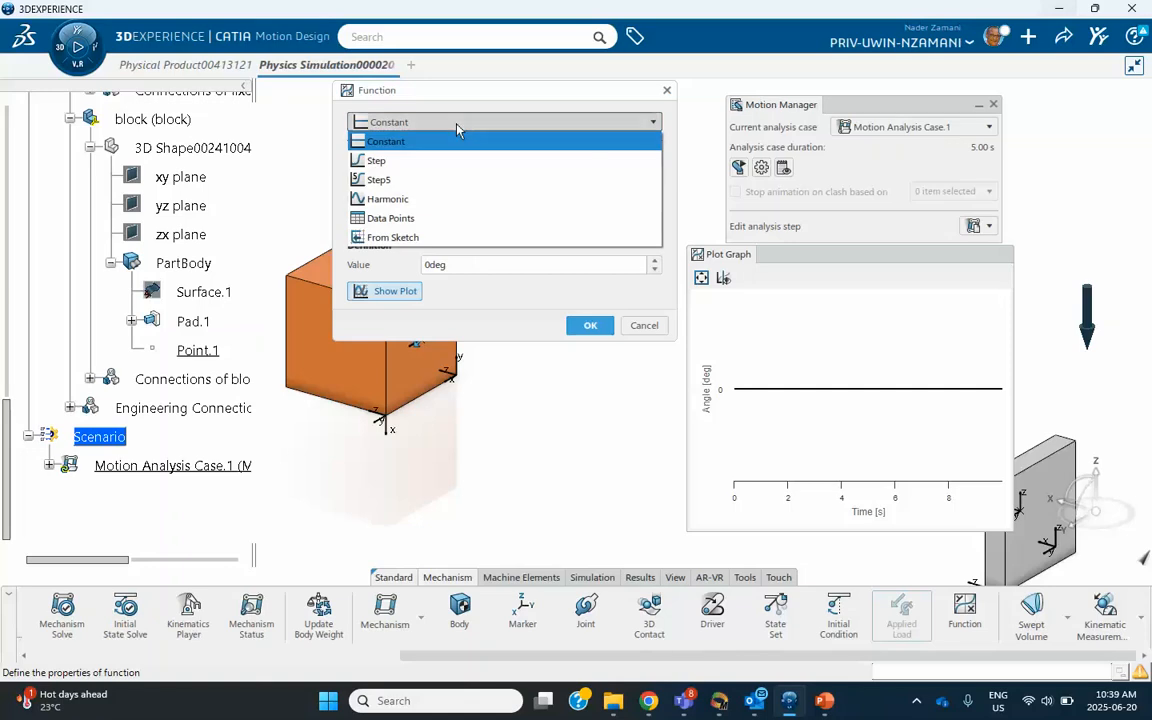
left_click(431, 204)
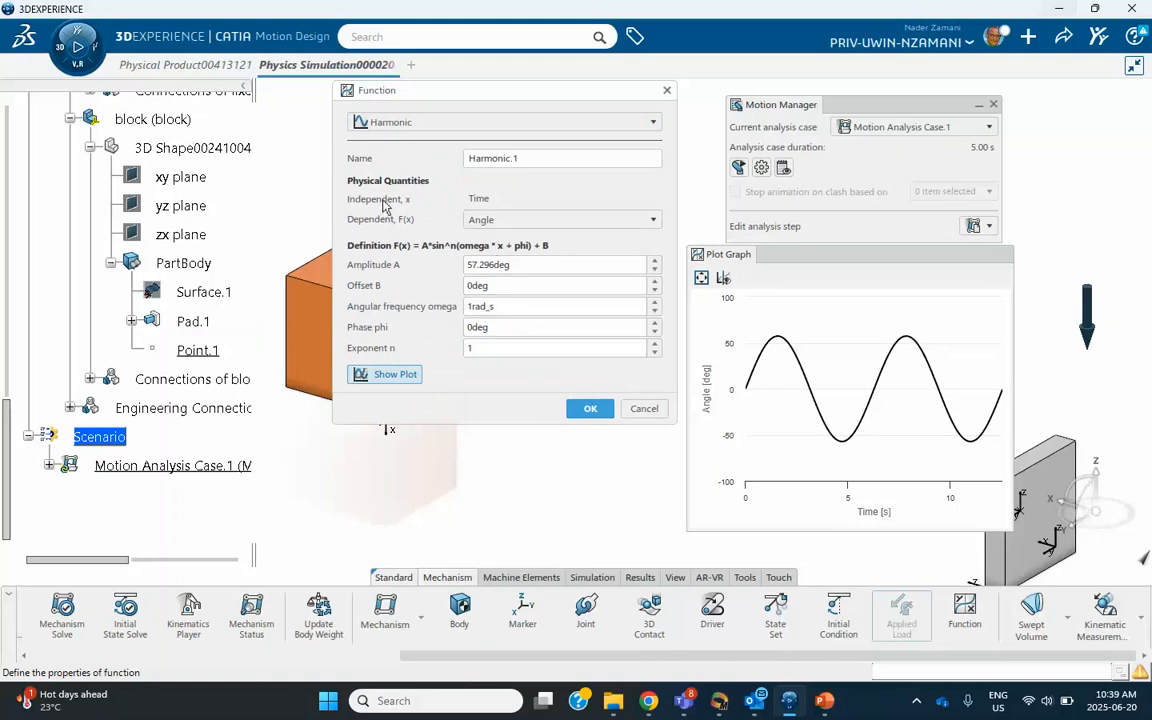
left_click(480, 219)
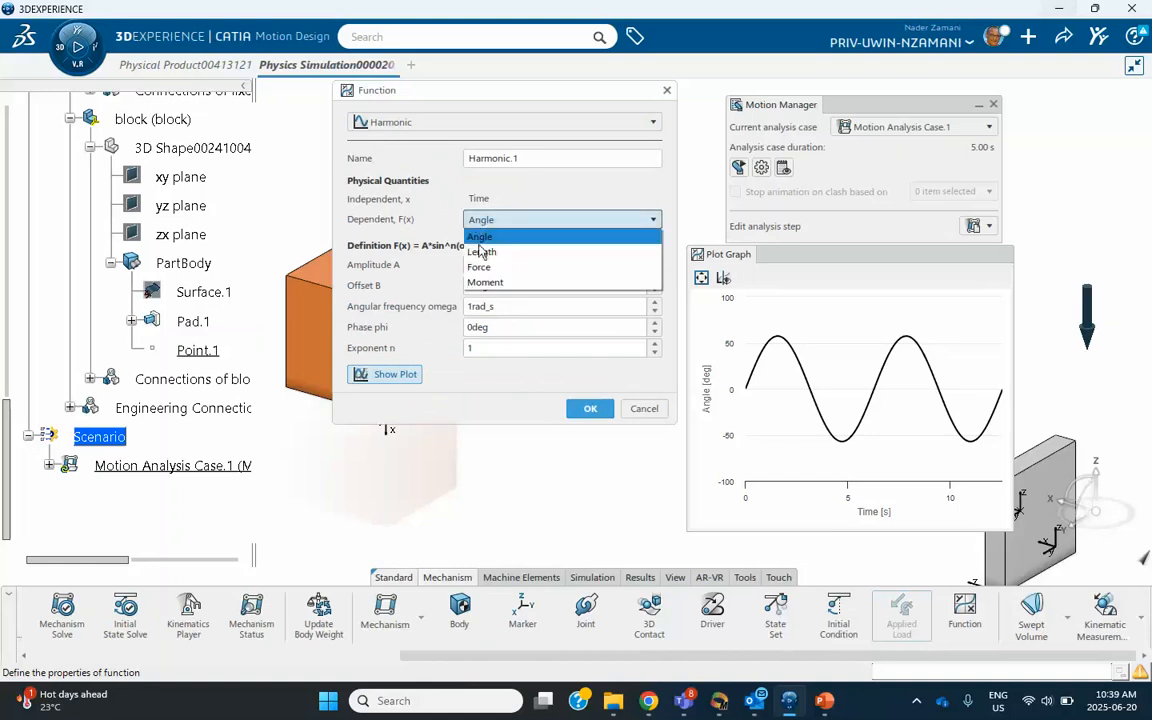
left_click(481, 252)
left_click(520, 219)
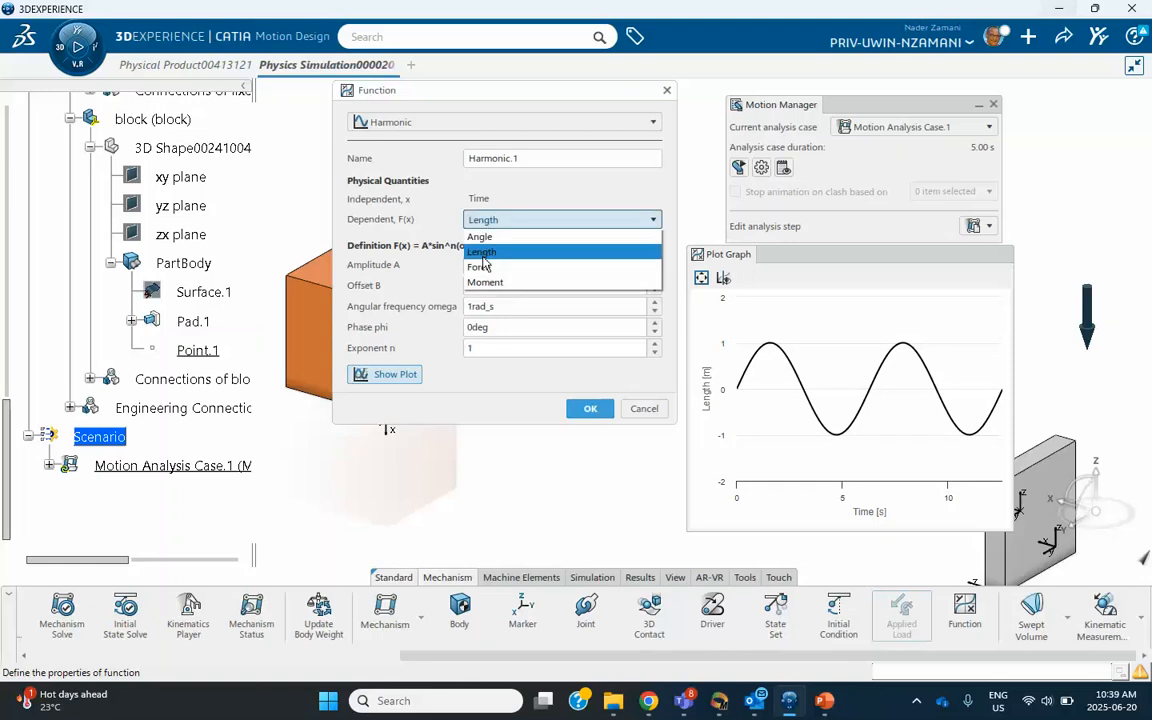
left_click(480, 267)
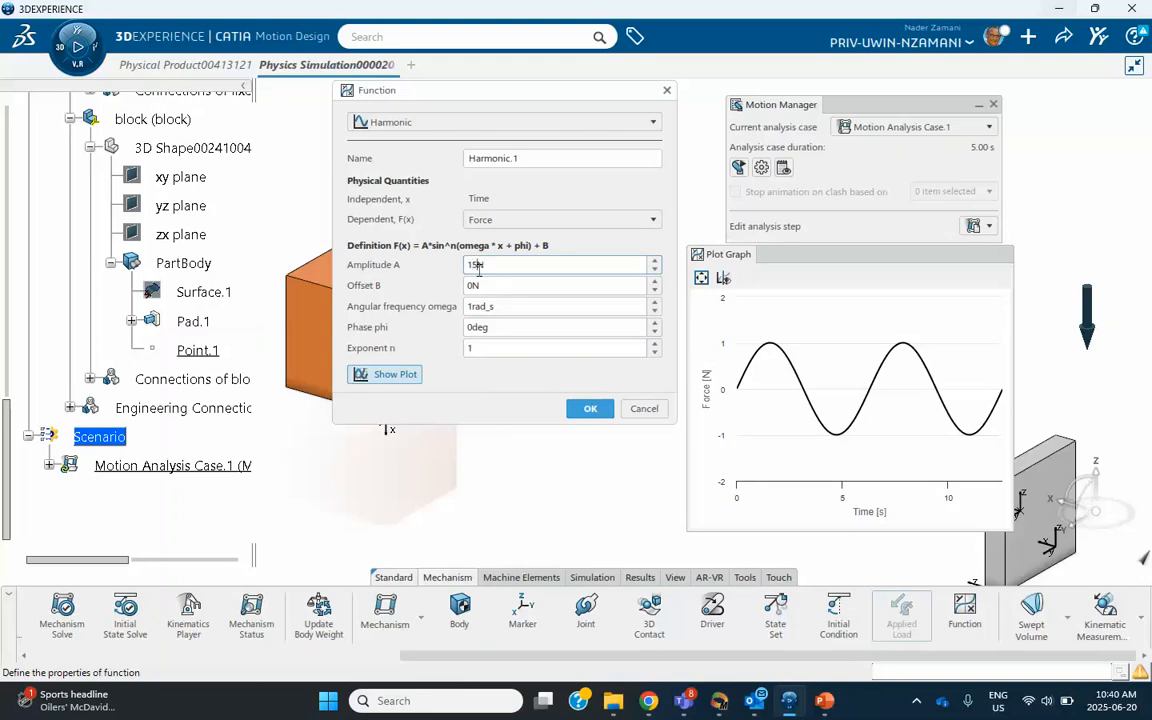
- Give the Harmonic function an amplitude of 150 N, angular frequency of 10 rad_s and phase of 90 deg, and create the applied force
type("0")
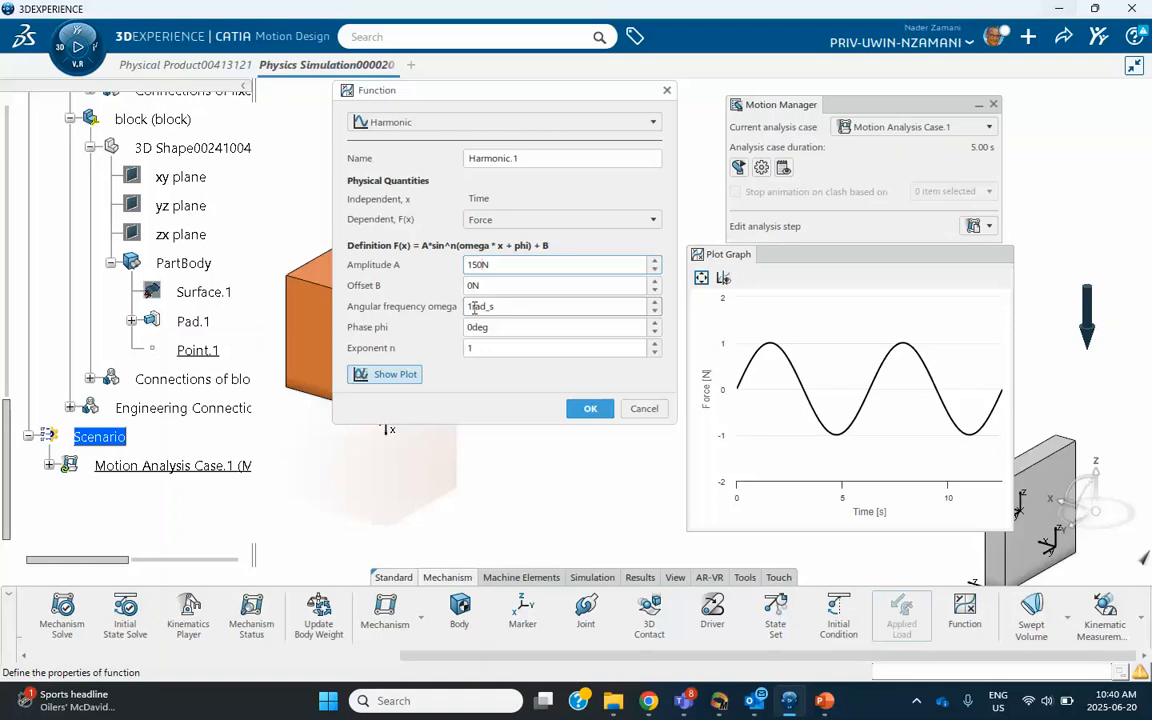
left_click(490, 309)
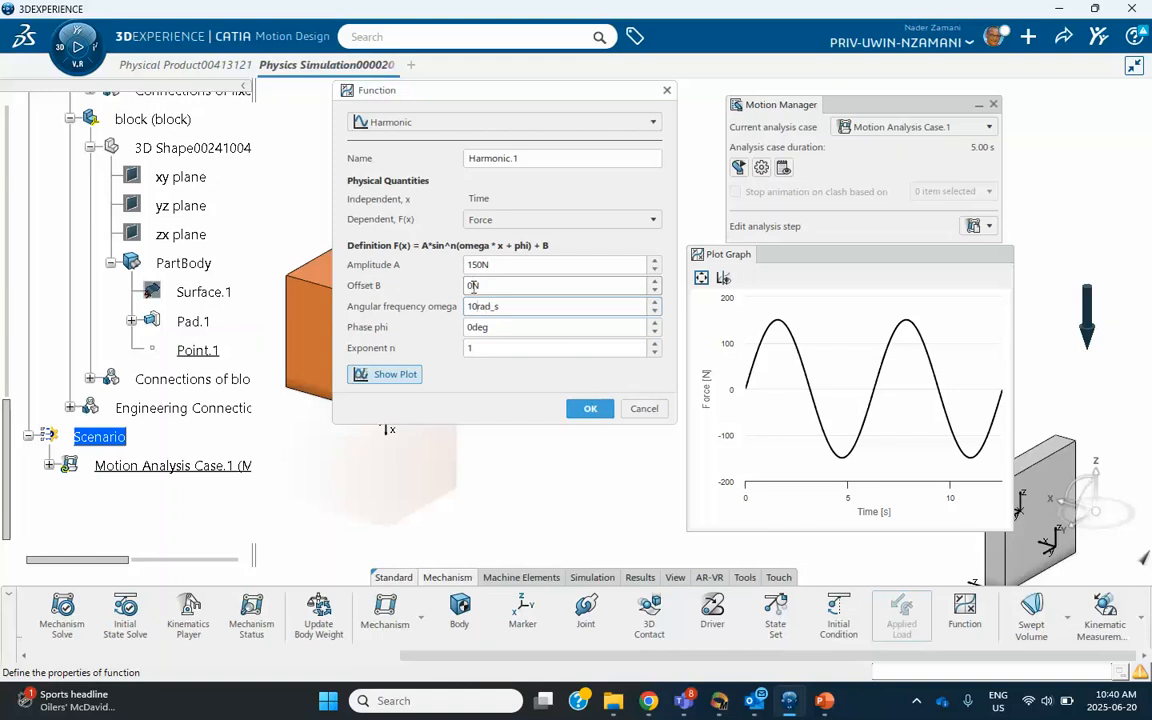
left_click(494, 332)
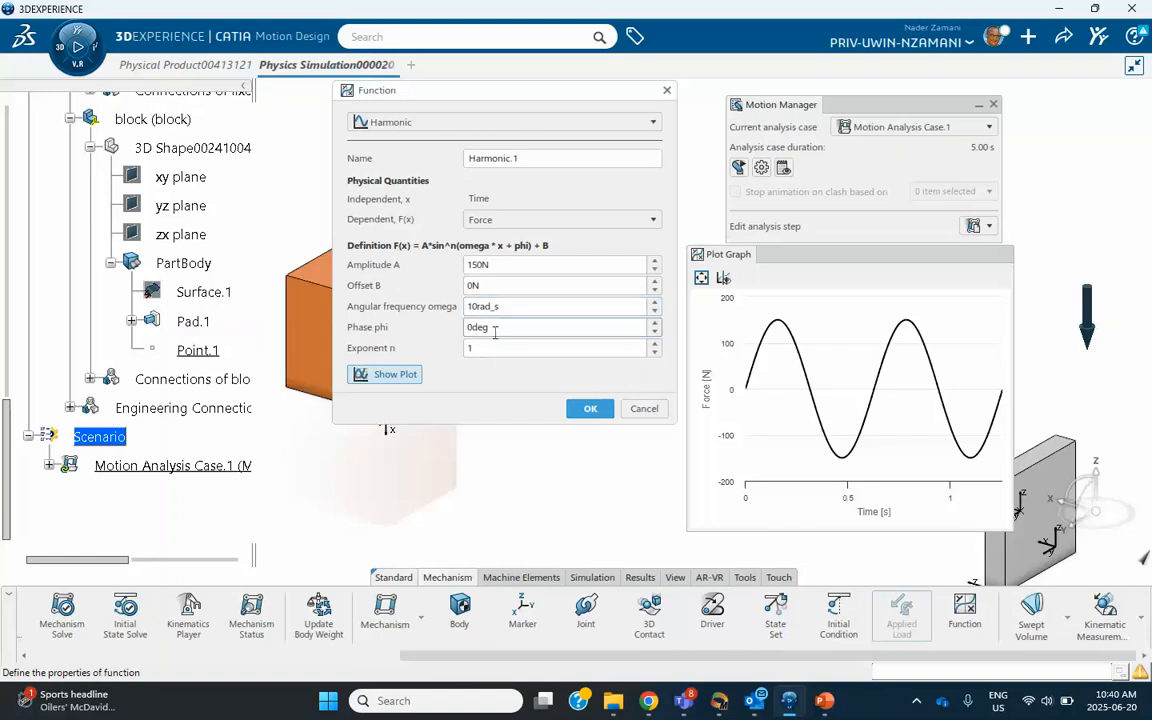
type("0")
type("9")
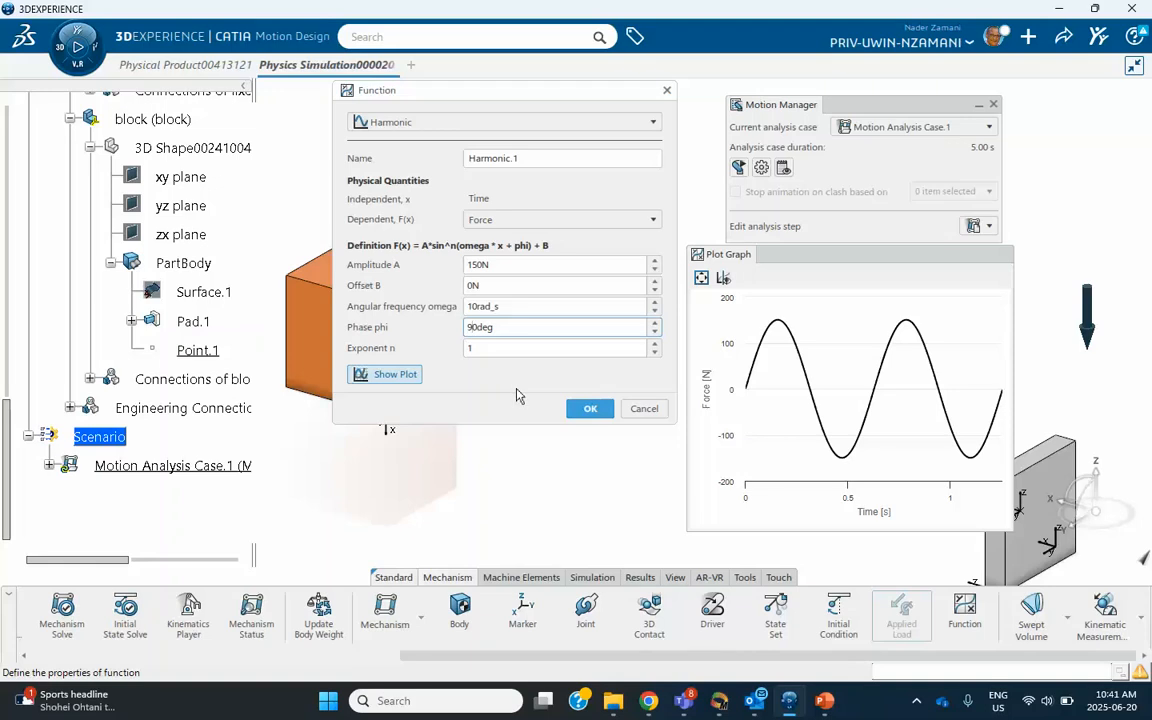
key("Tab")
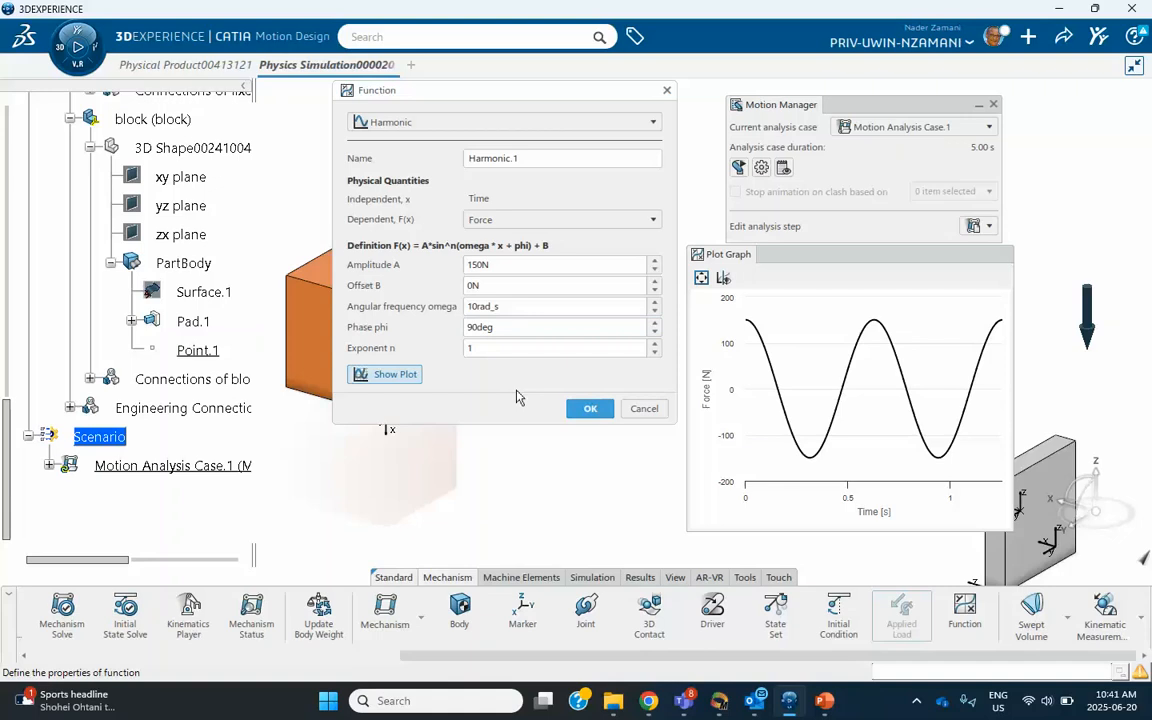
left_click(590, 408)
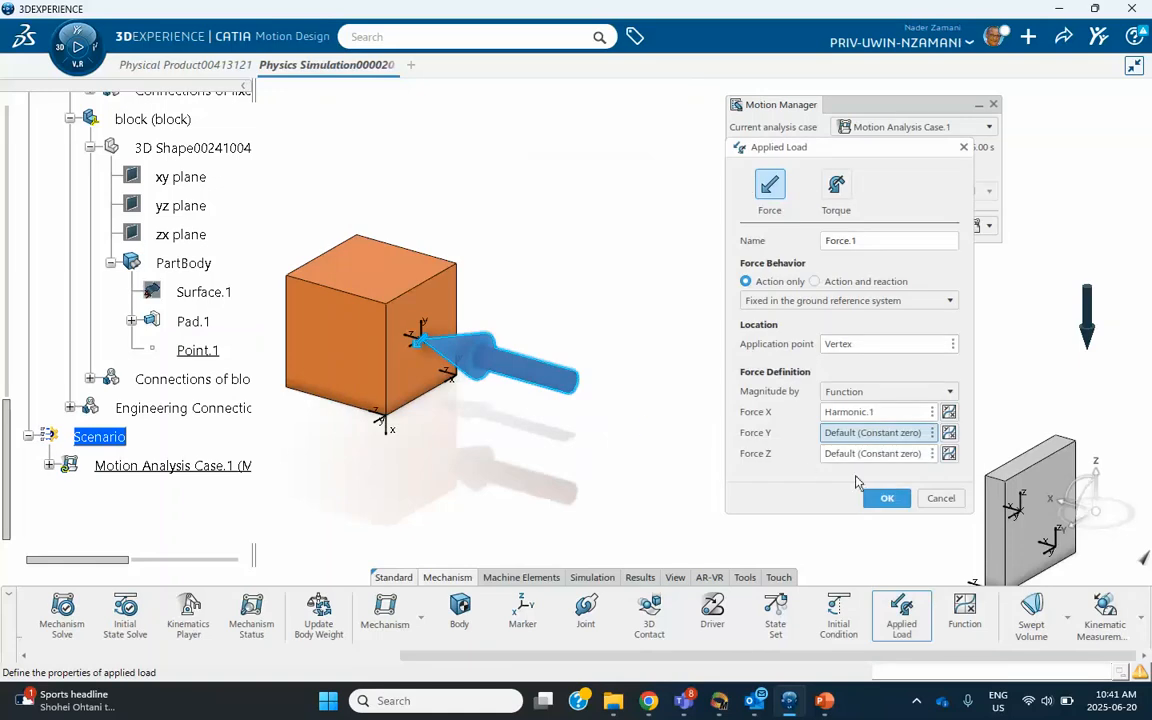
left_click(887, 500)
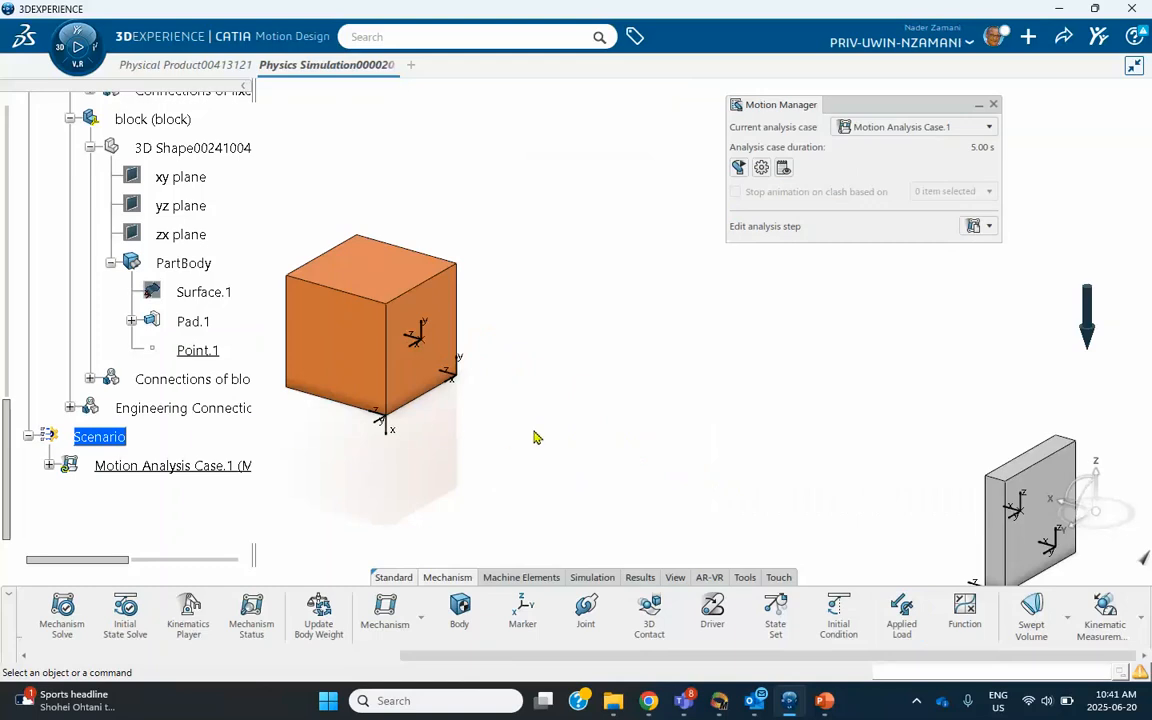
- Check the dynamic step's 5 s duration against the analytical solution slide in PowerPoint, accept it, and run the motion analysis case
left_click(592, 578)
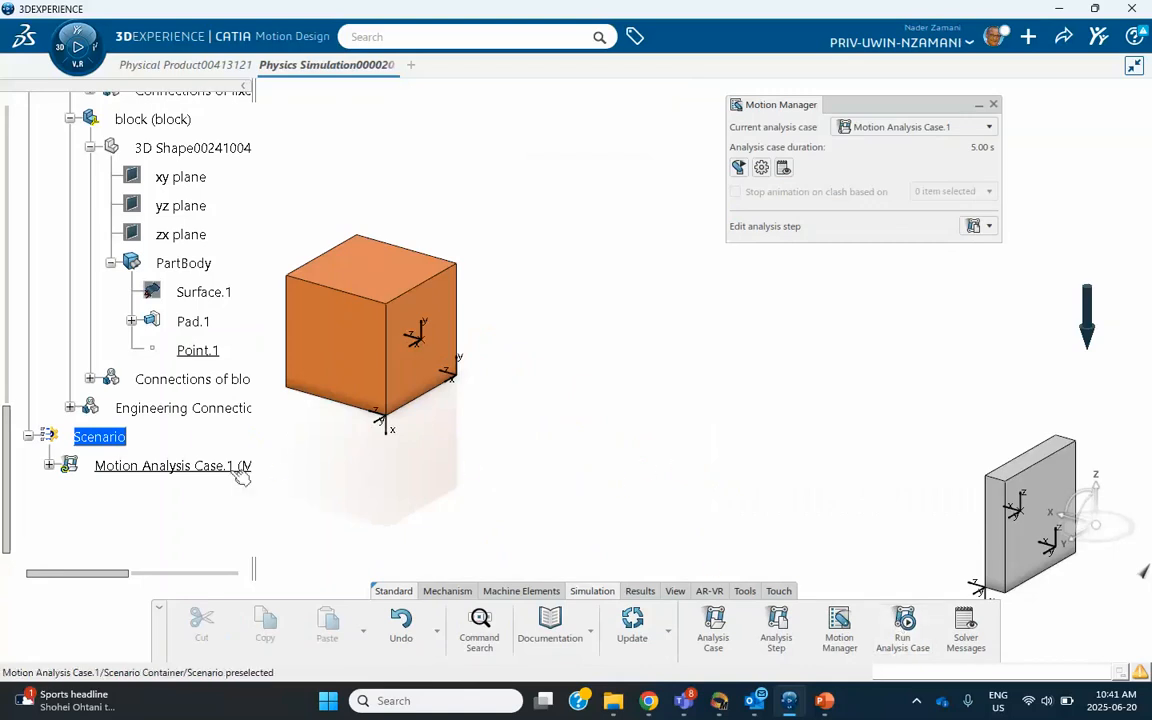
left_click(49, 465)
left_click(69, 494)
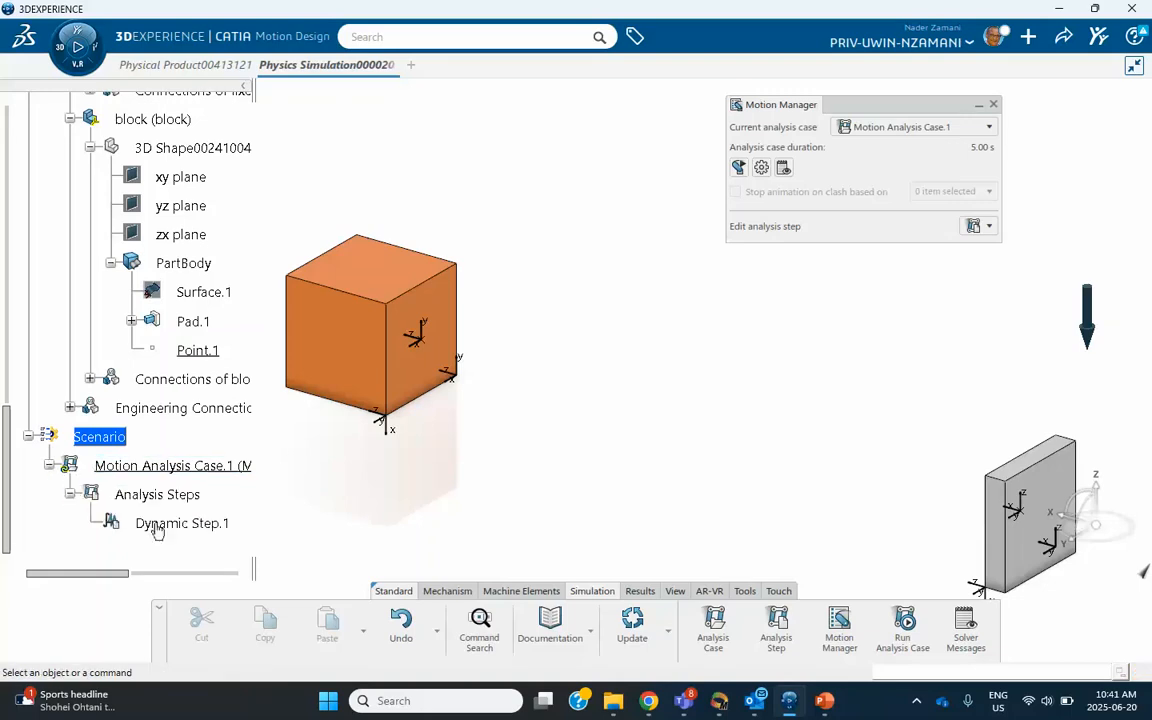
scroll(212, 513, "down", 3)
double_click(180, 406)
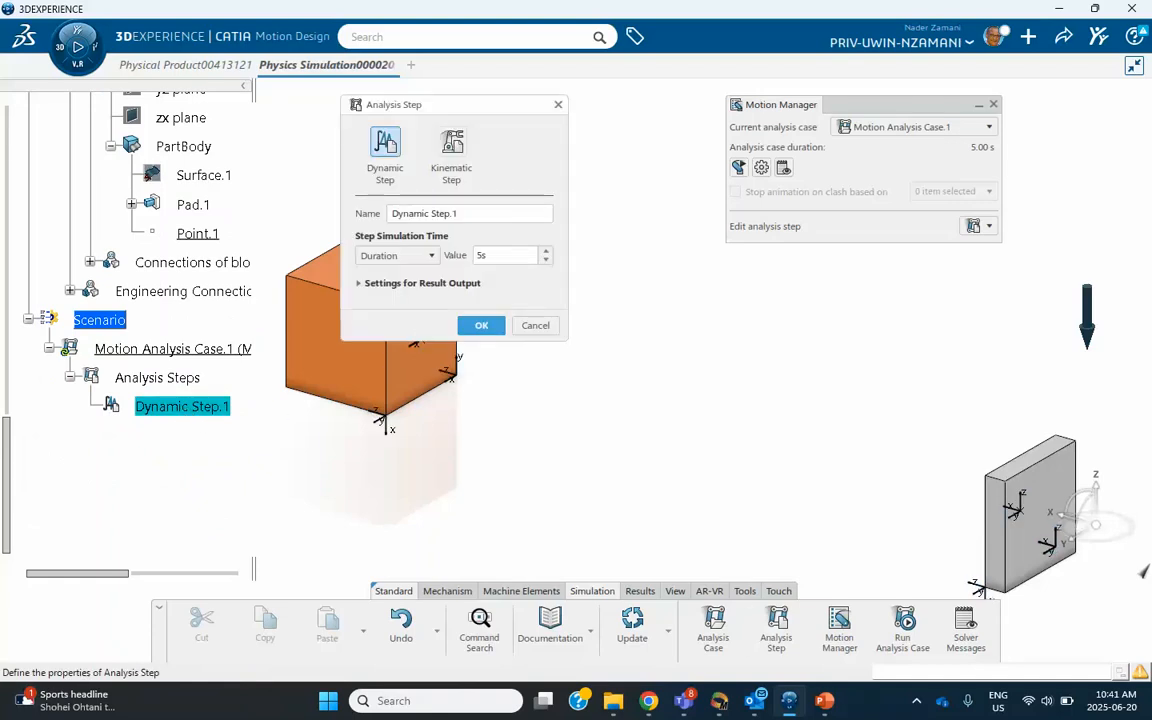
key("alt+Tab")
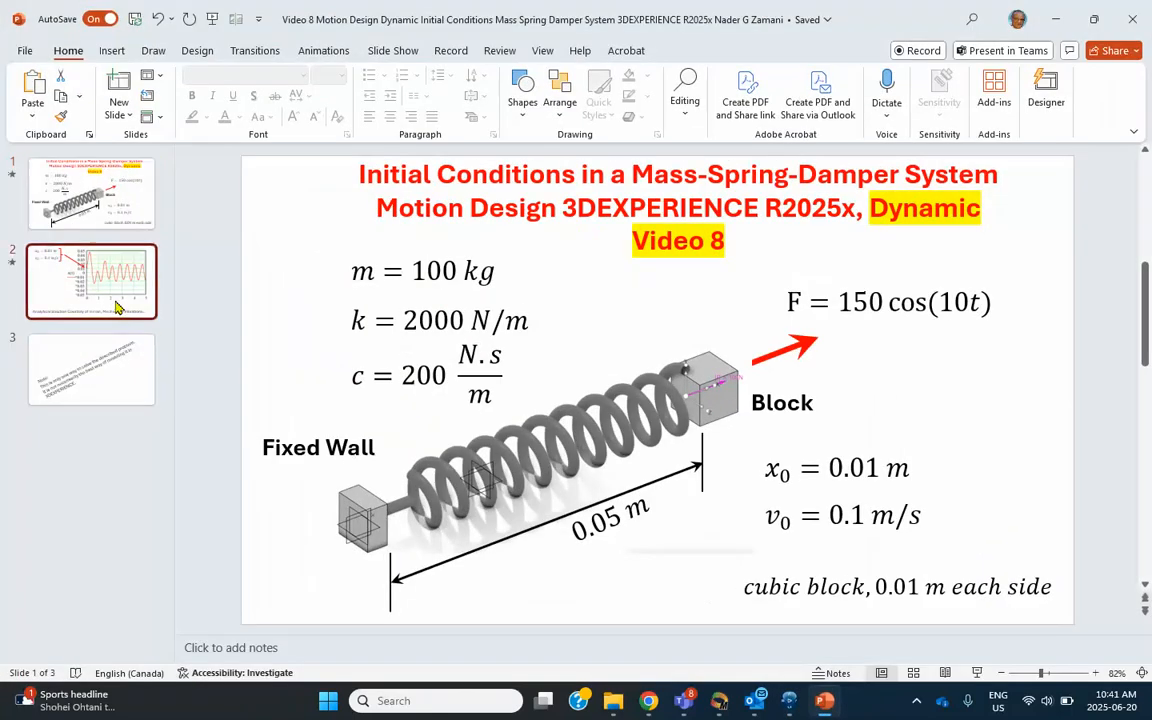
left_click(117, 307)
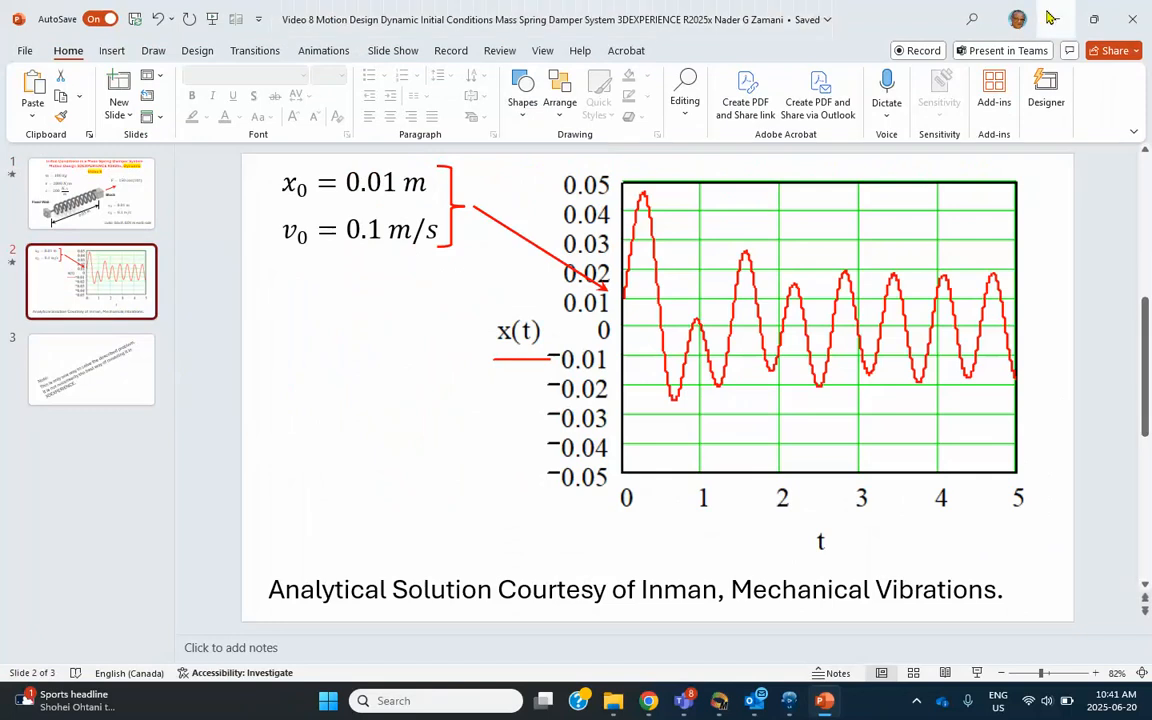
key("alt+Tab")
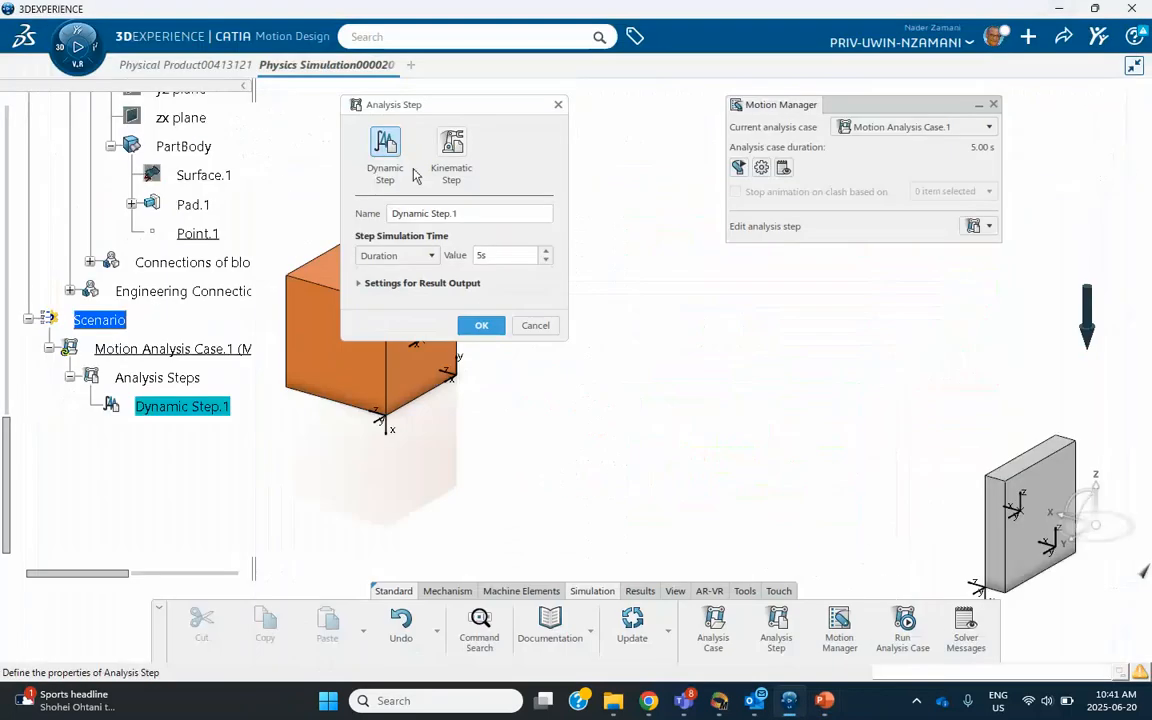
left_click(481, 328)
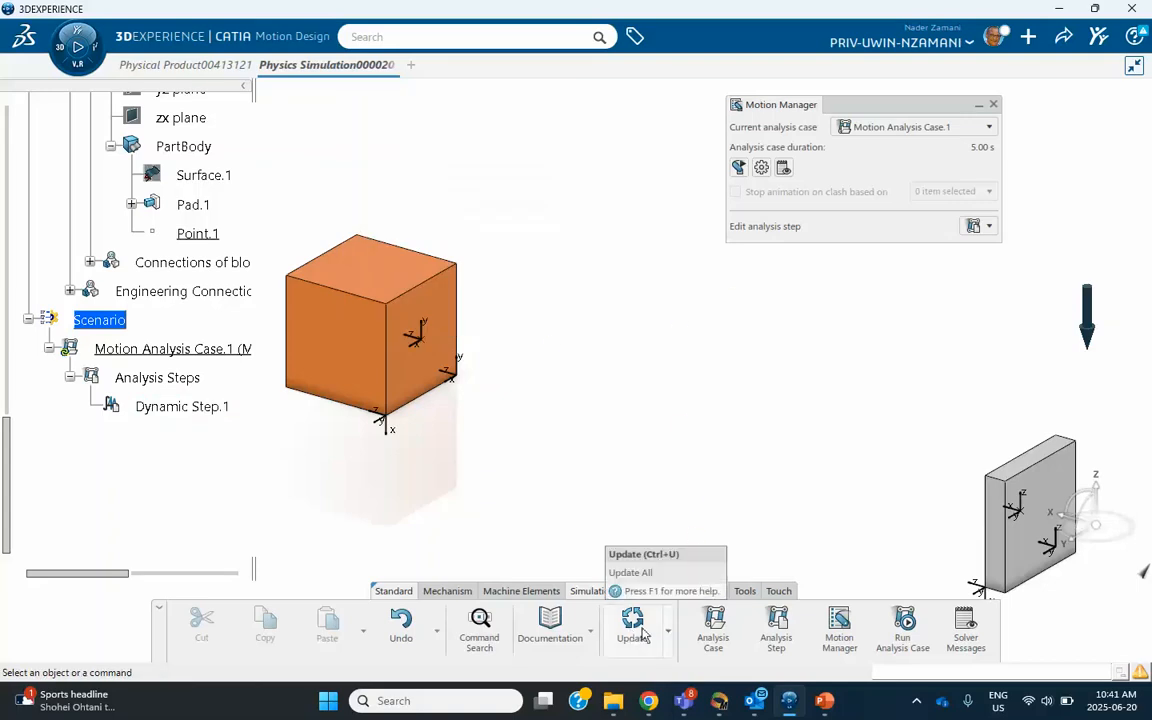
left_click(903, 628)
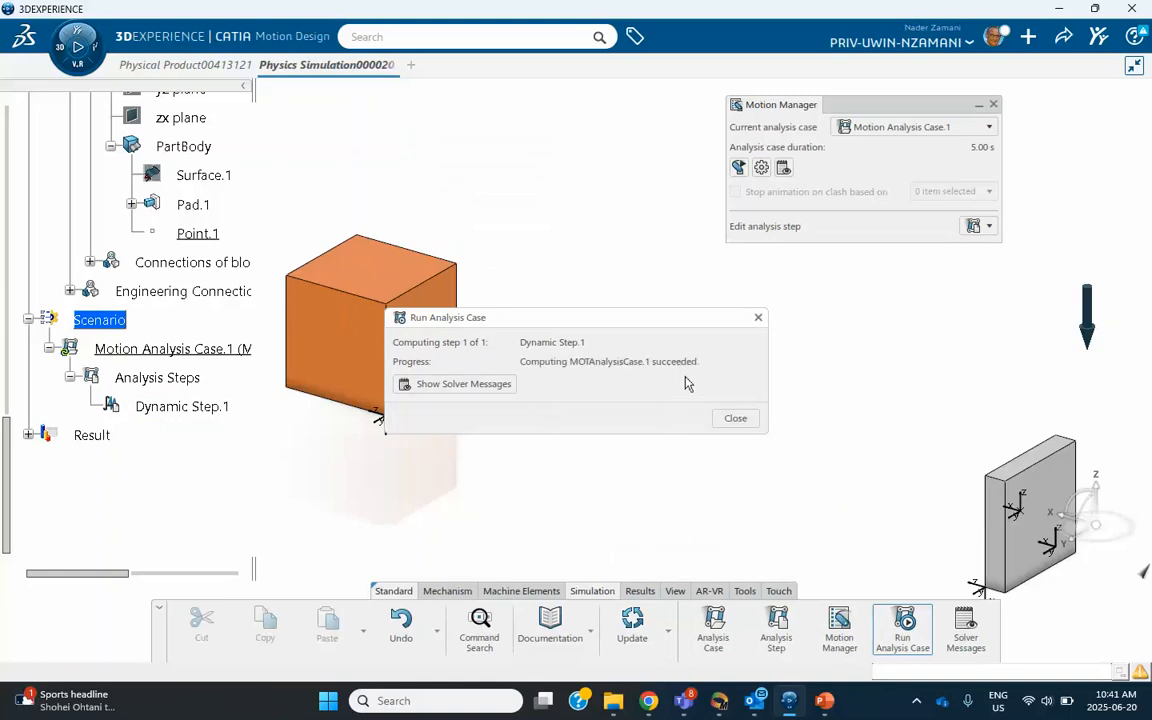
left_click(758, 317)
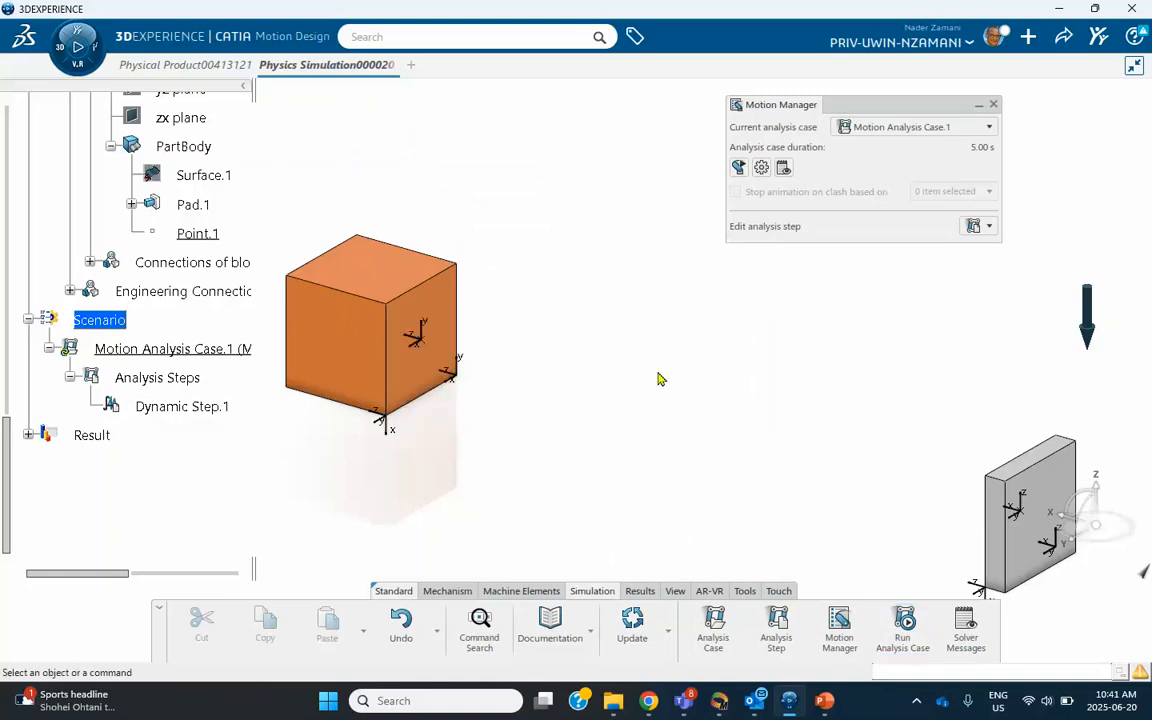
- Play the animation of the Dynamic Step.1 result forward and close the player
middle_click_drag(661, 374, 690, 499)
left_click(640, 591)
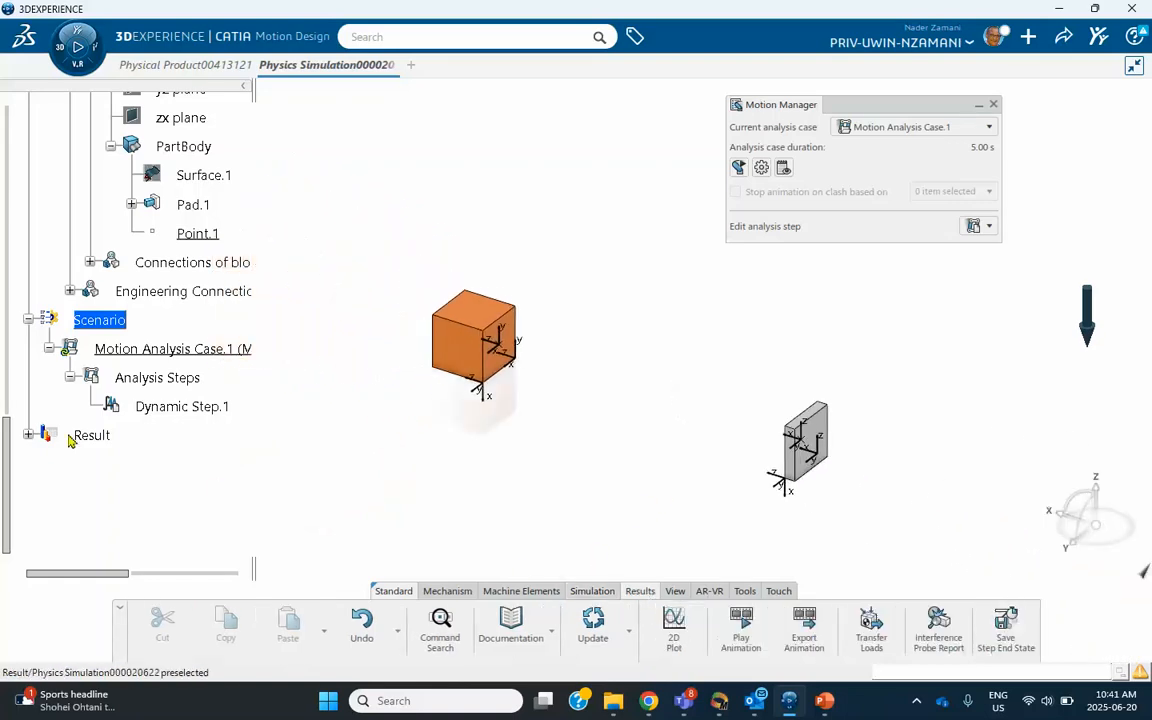
left_click(29, 436)
left_click(49, 464)
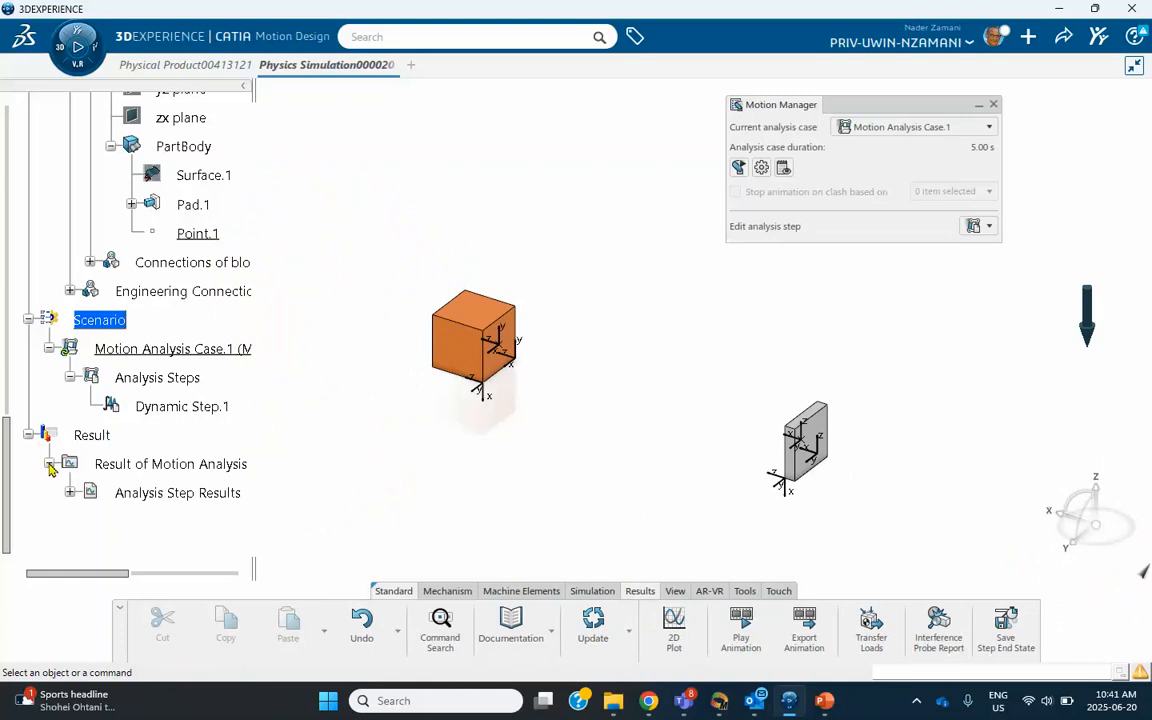
left_click(70, 493)
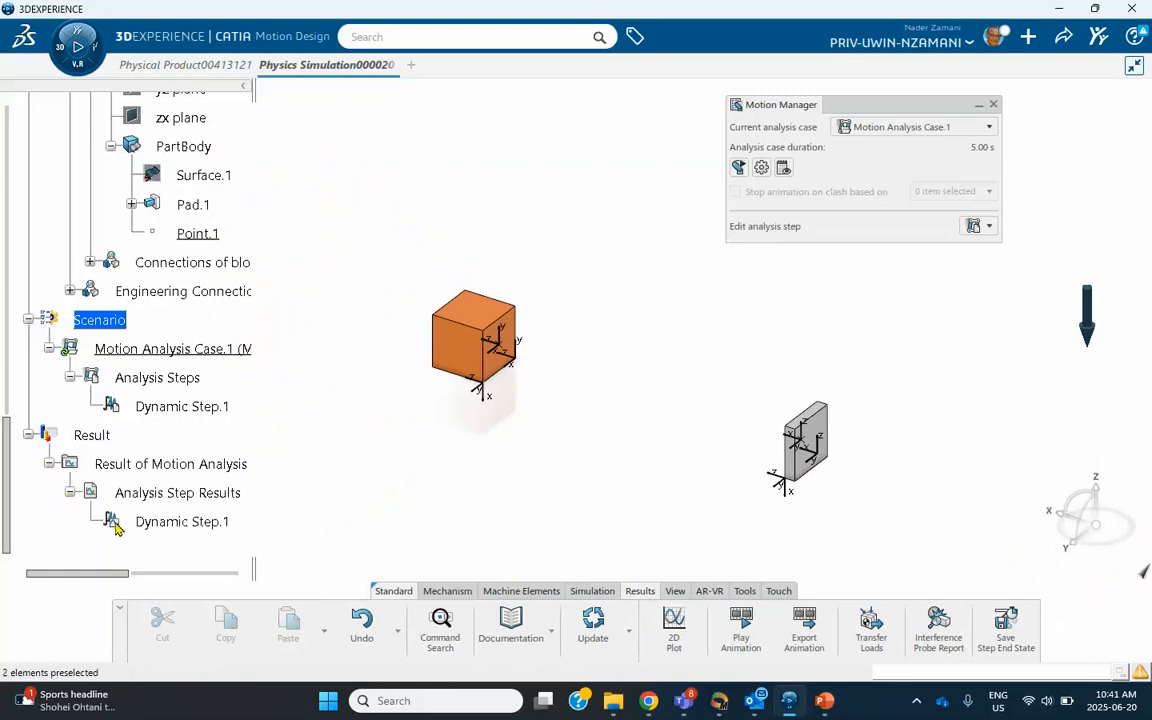
left_click(212, 524)
left_click(740, 622)
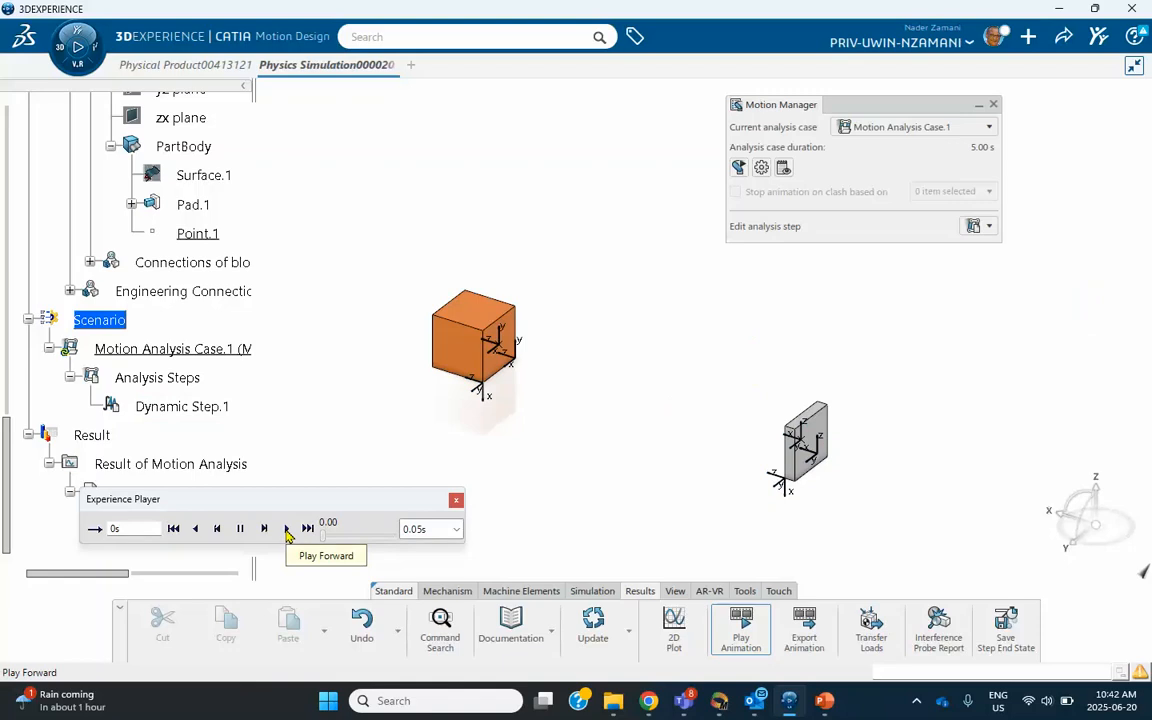
left_click(286, 529)
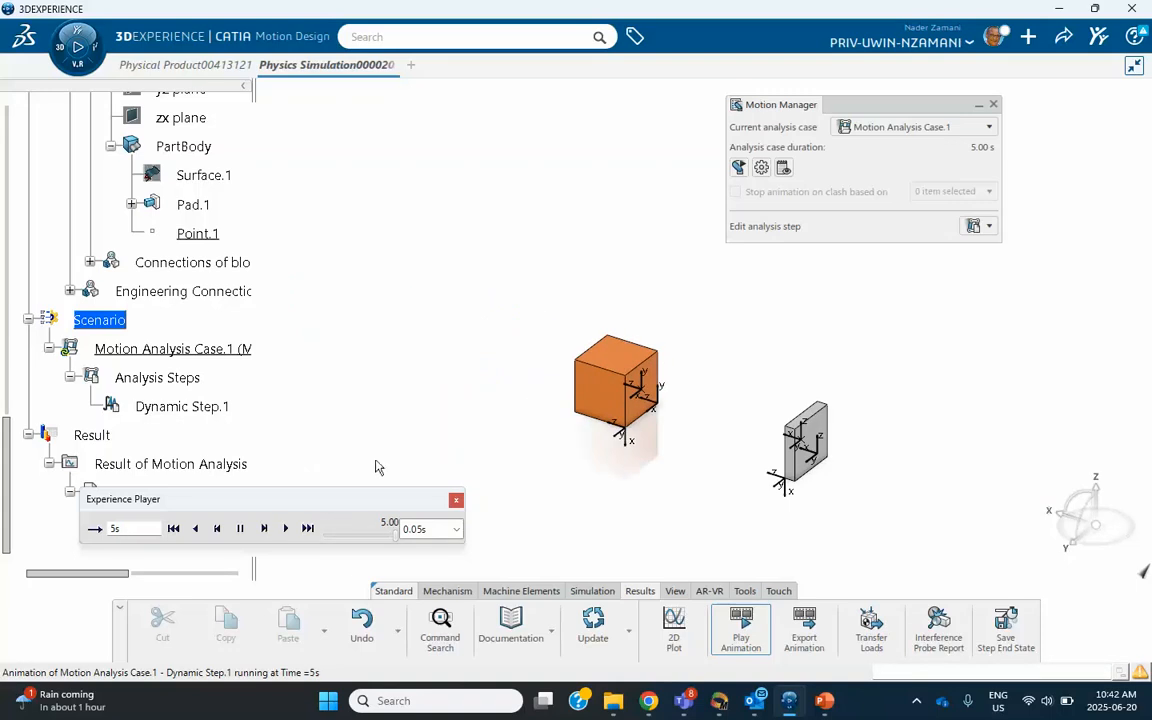
left_click(456, 500)
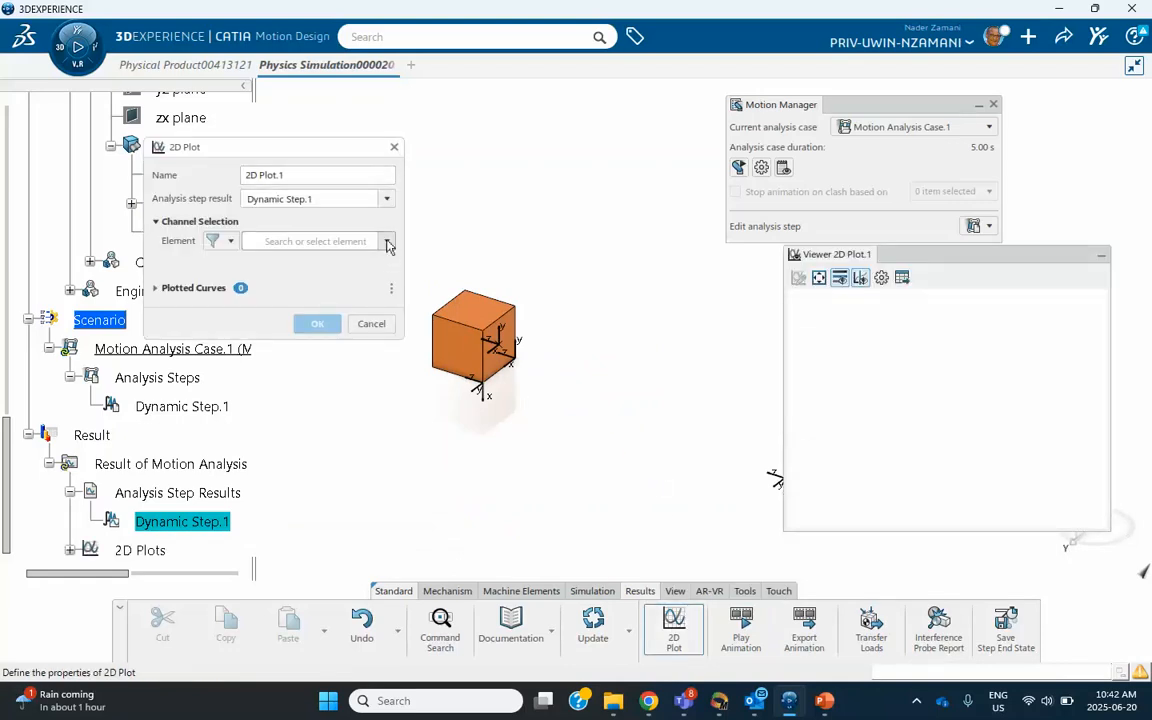
- Add the block's X position to a 2D plot of the Dynamic Step.1 result
left_click(387, 243)
left_click(305, 277)
left_click(167, 277)
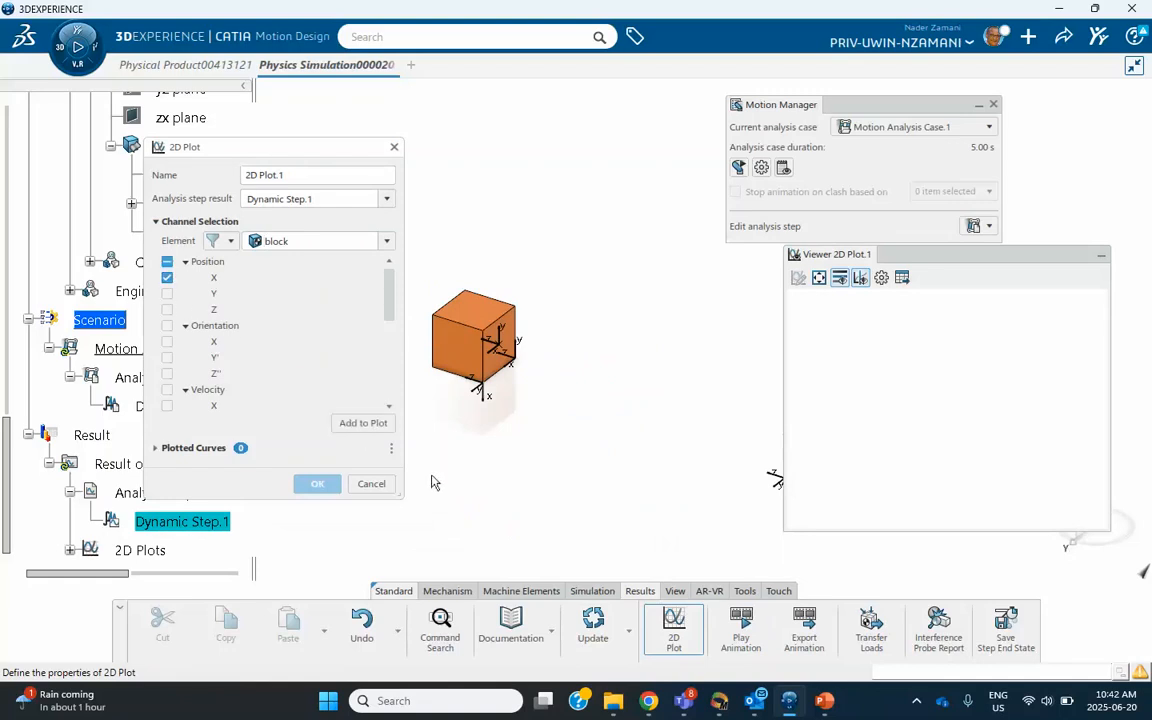
left_click_drag(937, 277, 909, 278)
middle_click_drag(678, 265, 596, 301)
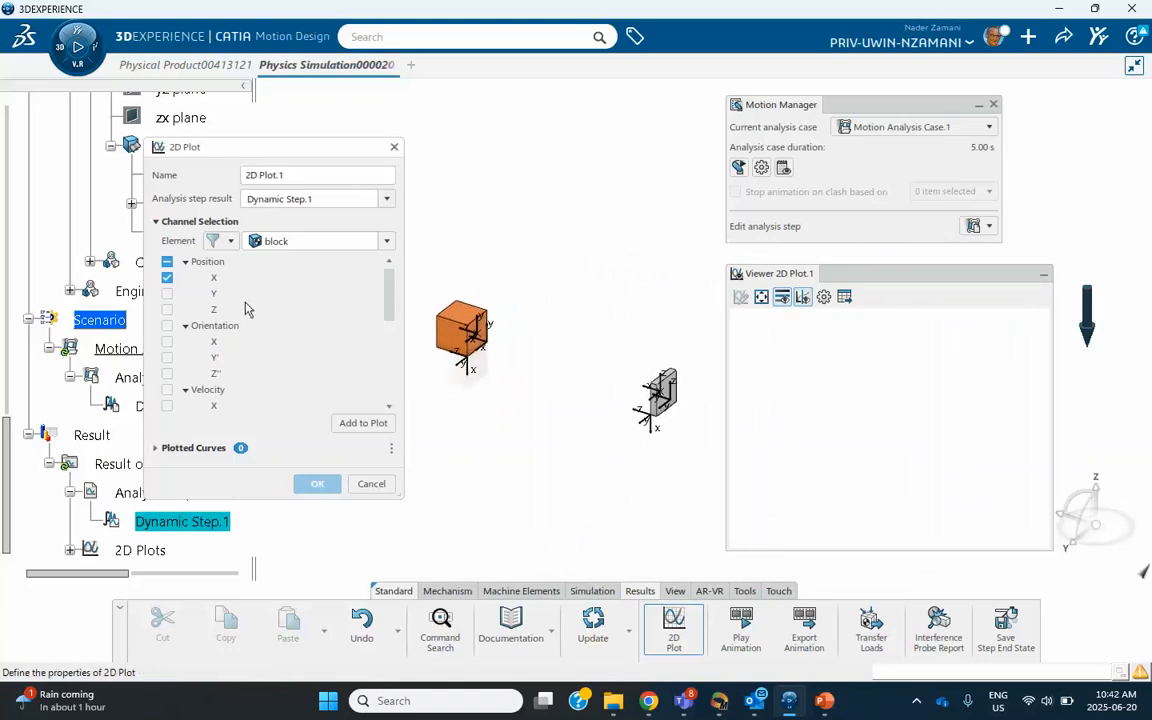
left_click(360, 423)
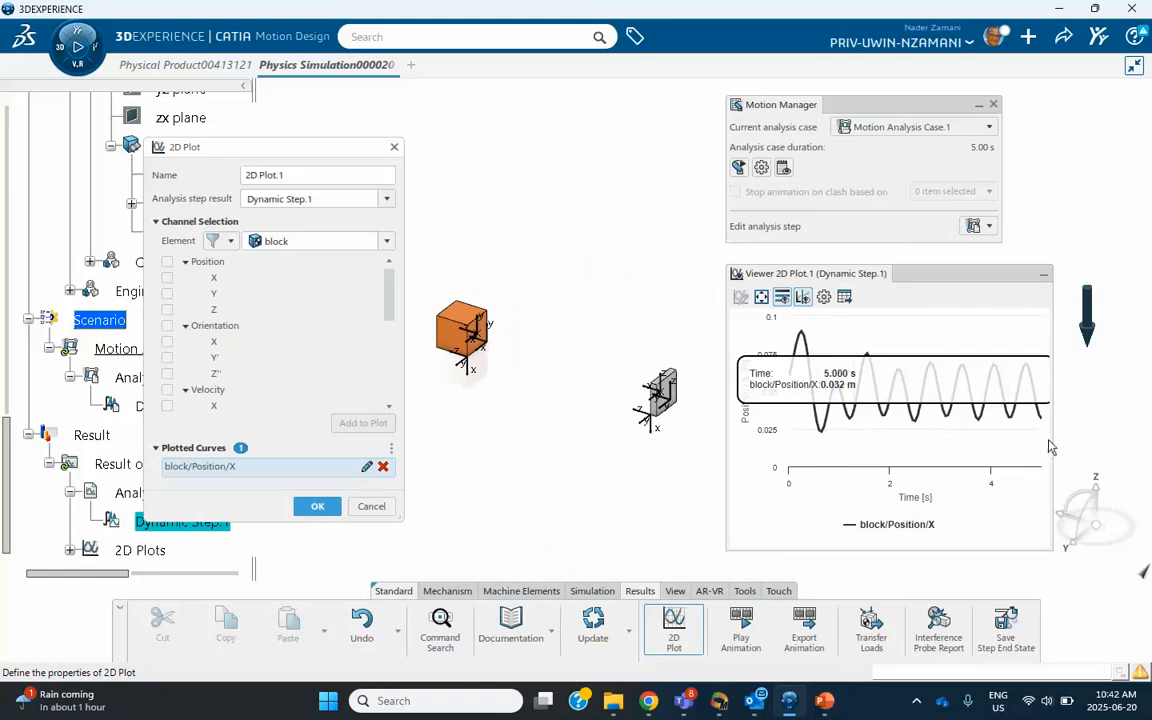
- Compare the first peak of the plotted block X position with the analytical solution slide in PowerPoint, and return to 3DEXPERIENCE
left_click(824, 701)
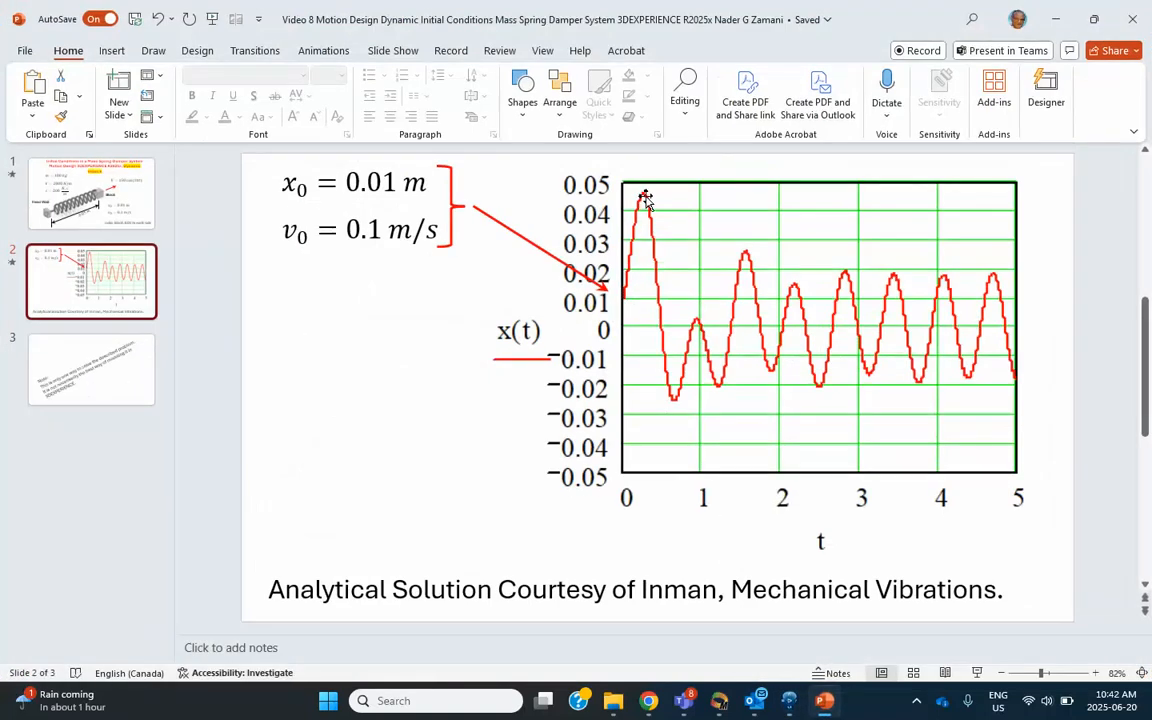
left_click(1055, 20)
mouse_move(806, 340)
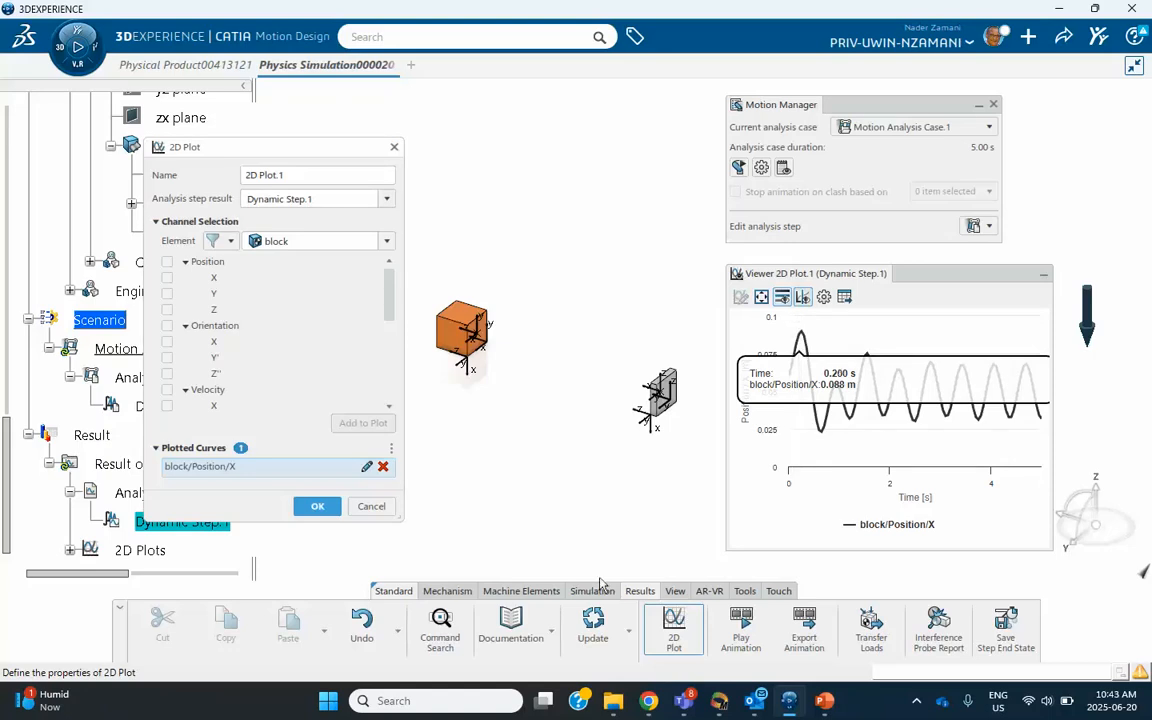
left_click(820, 702)
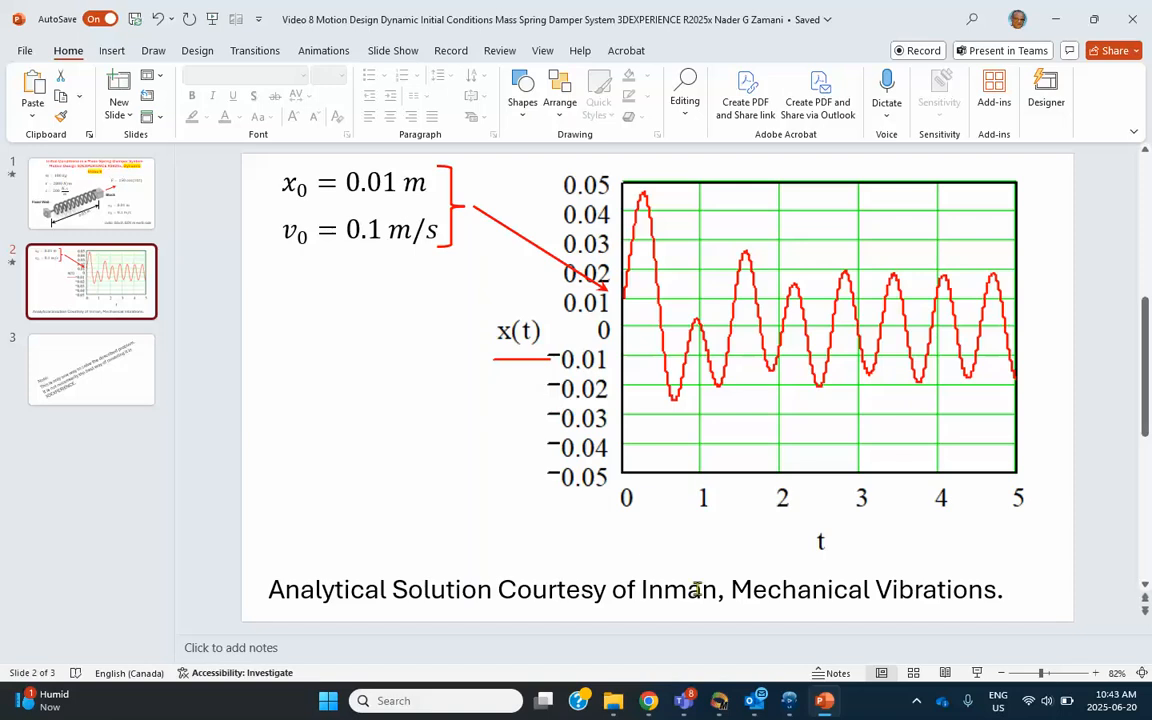
left_click(789, 700)
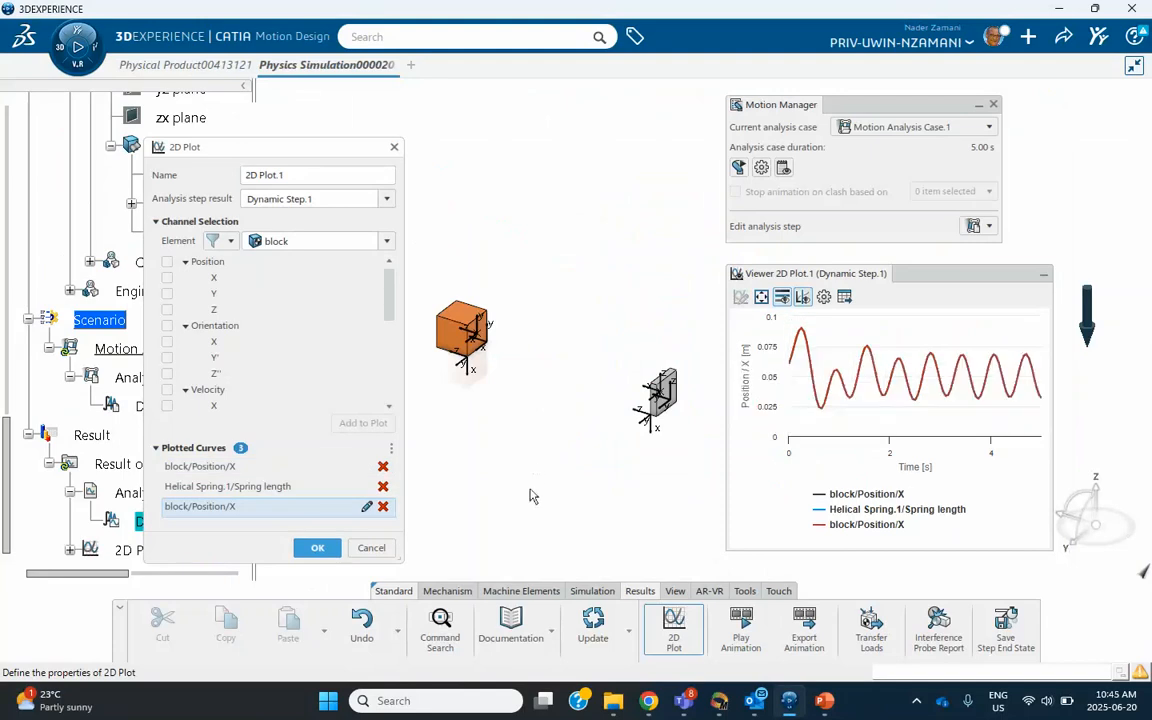
- Inspect the plotted spring length and block position curves and compare their shape with the analytical solution graph in PowerPoint
left_click_drag(285, 146, 308, 131)
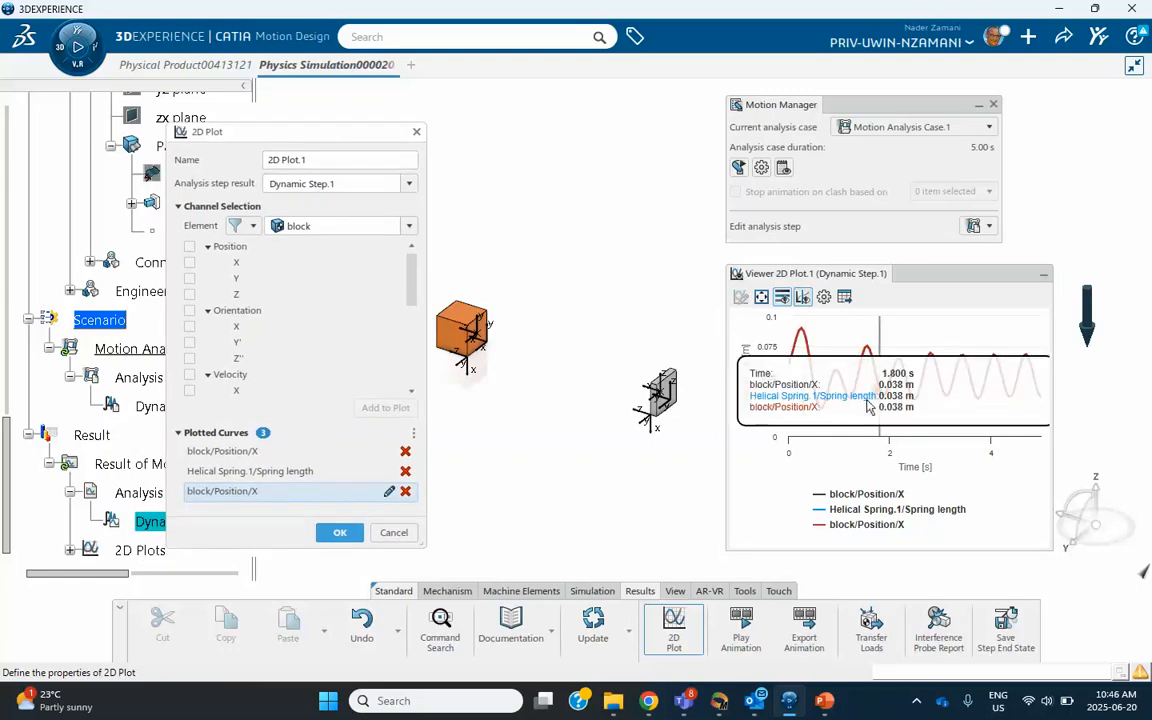
left_click(823, 703)
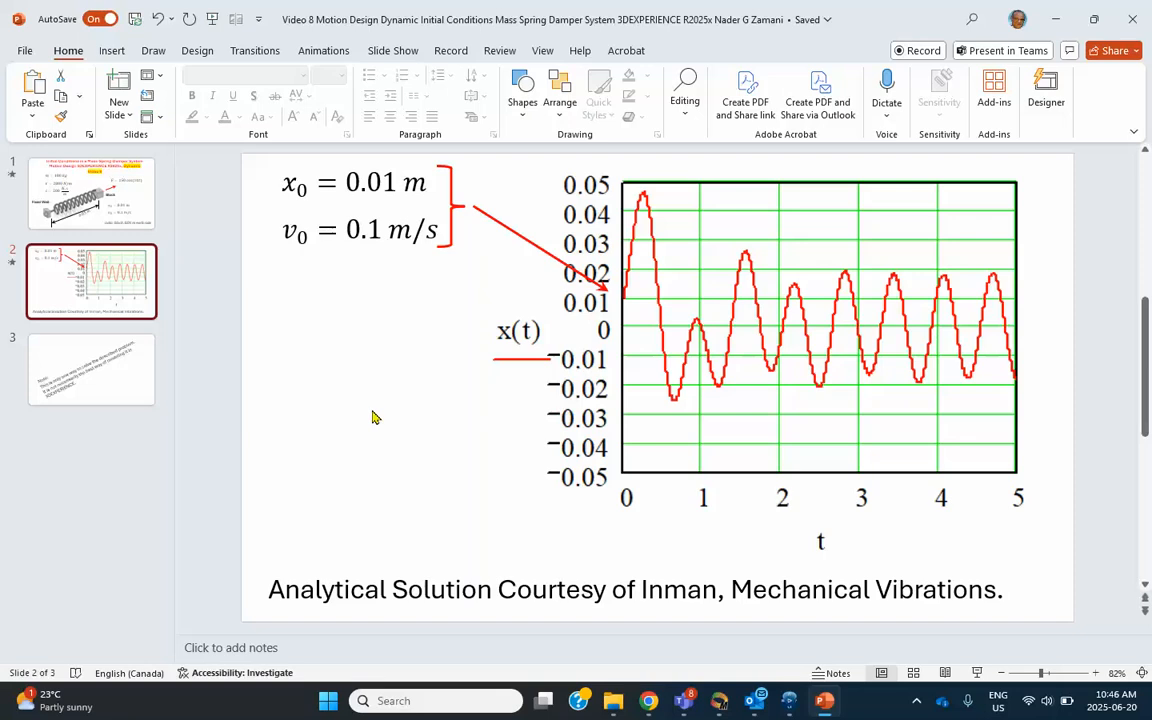
mouse_move(825, 707)
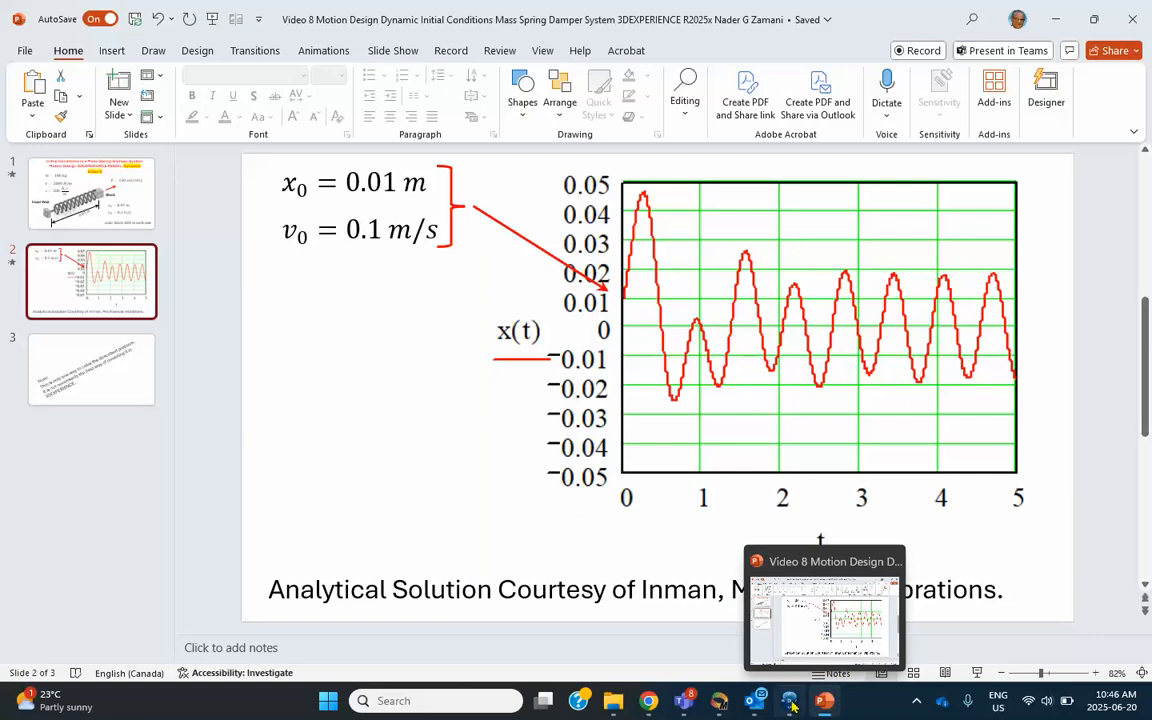
mouse_move(757, 703)
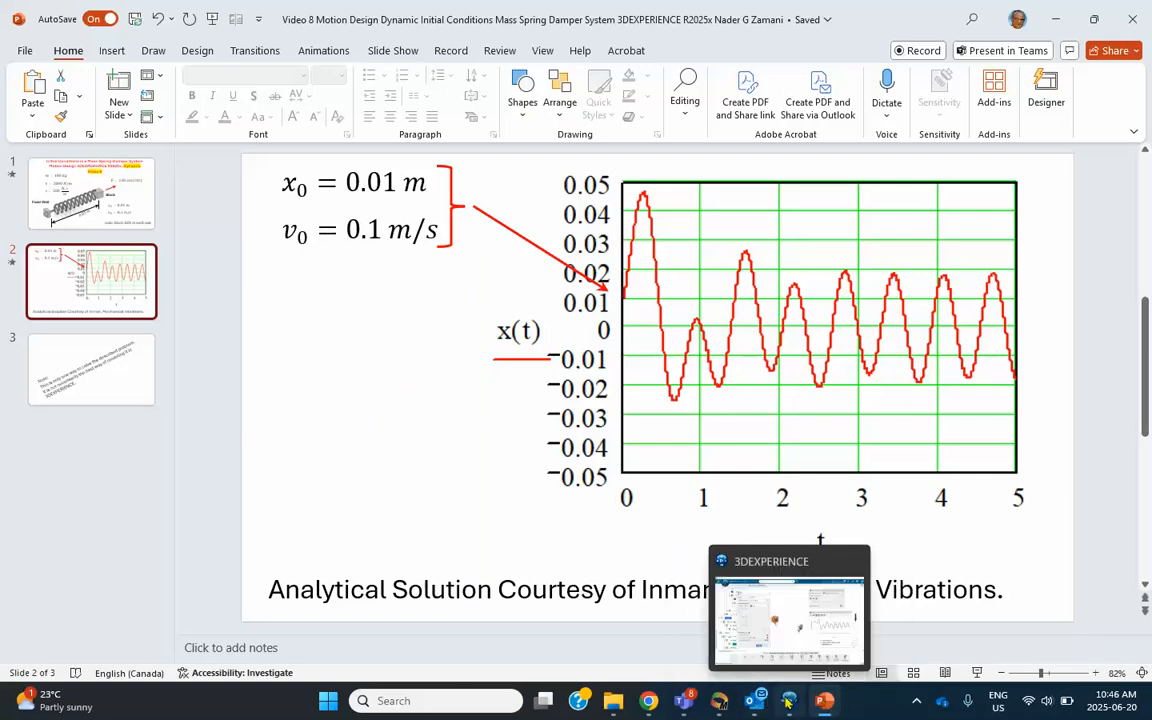
left_click(710, 632)
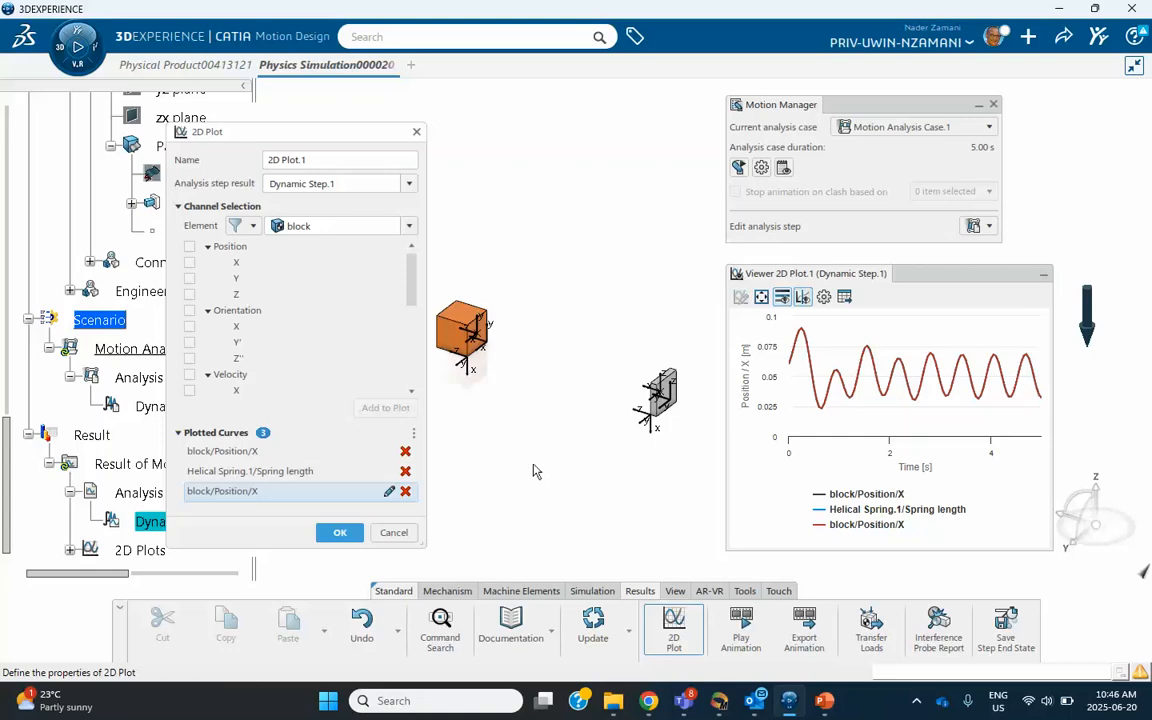
left_click(824, 701)
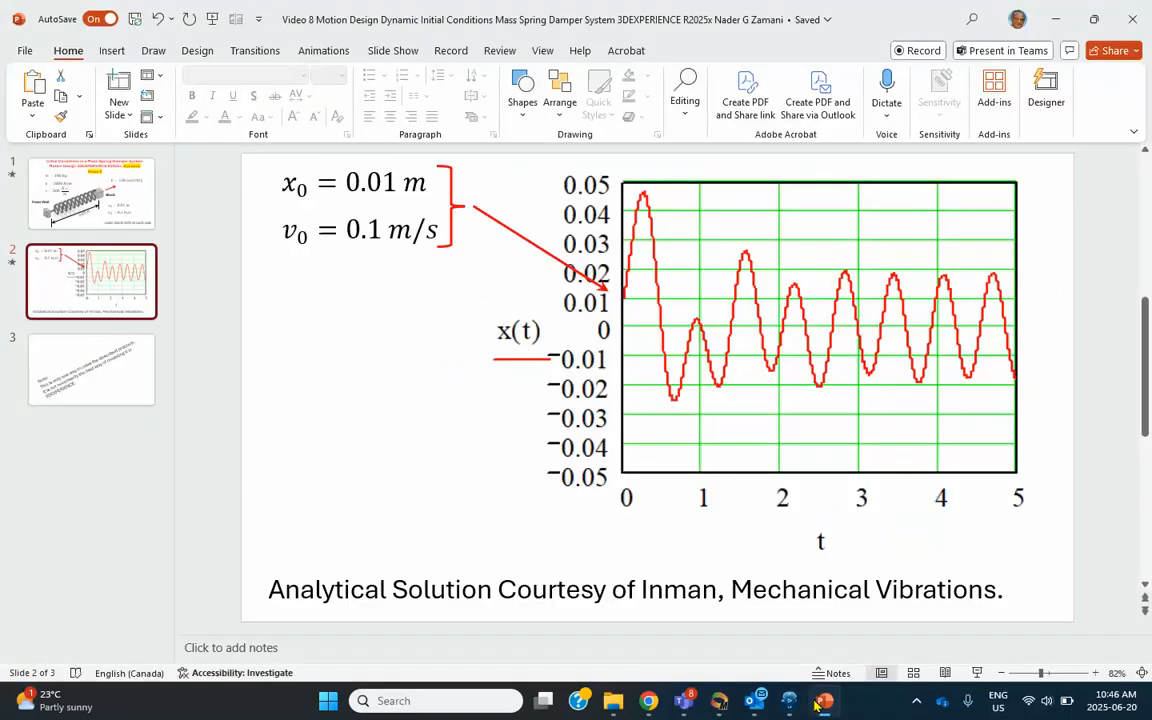
left_click(1057, 20)
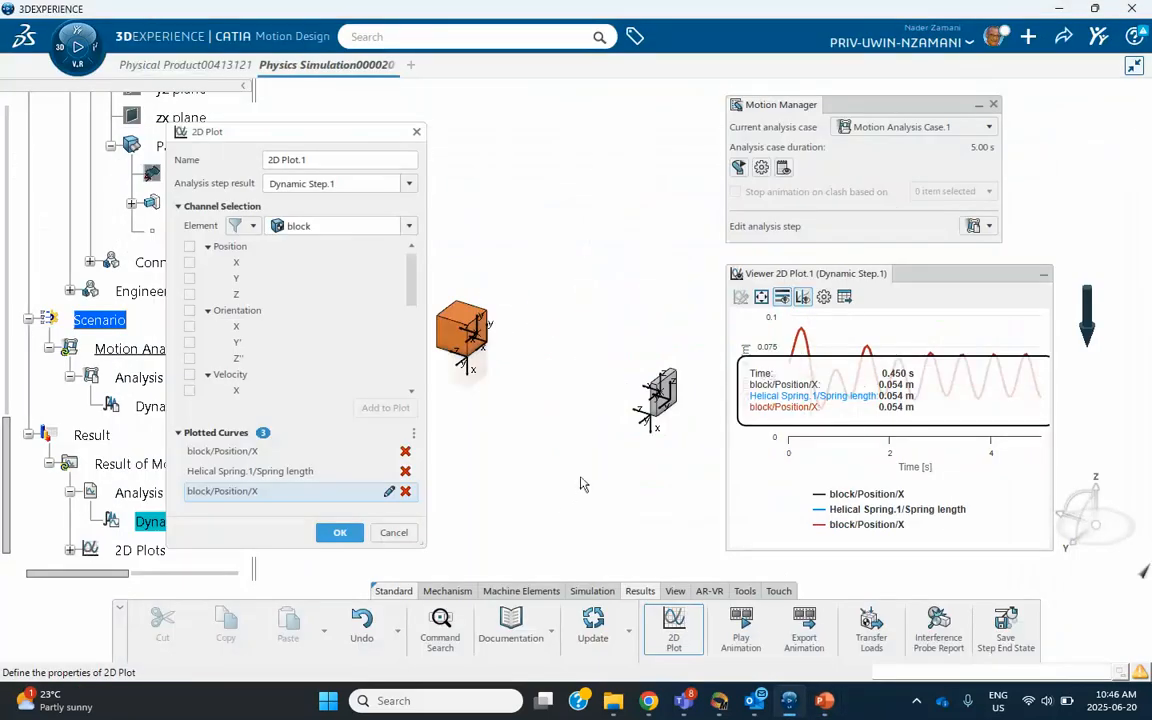